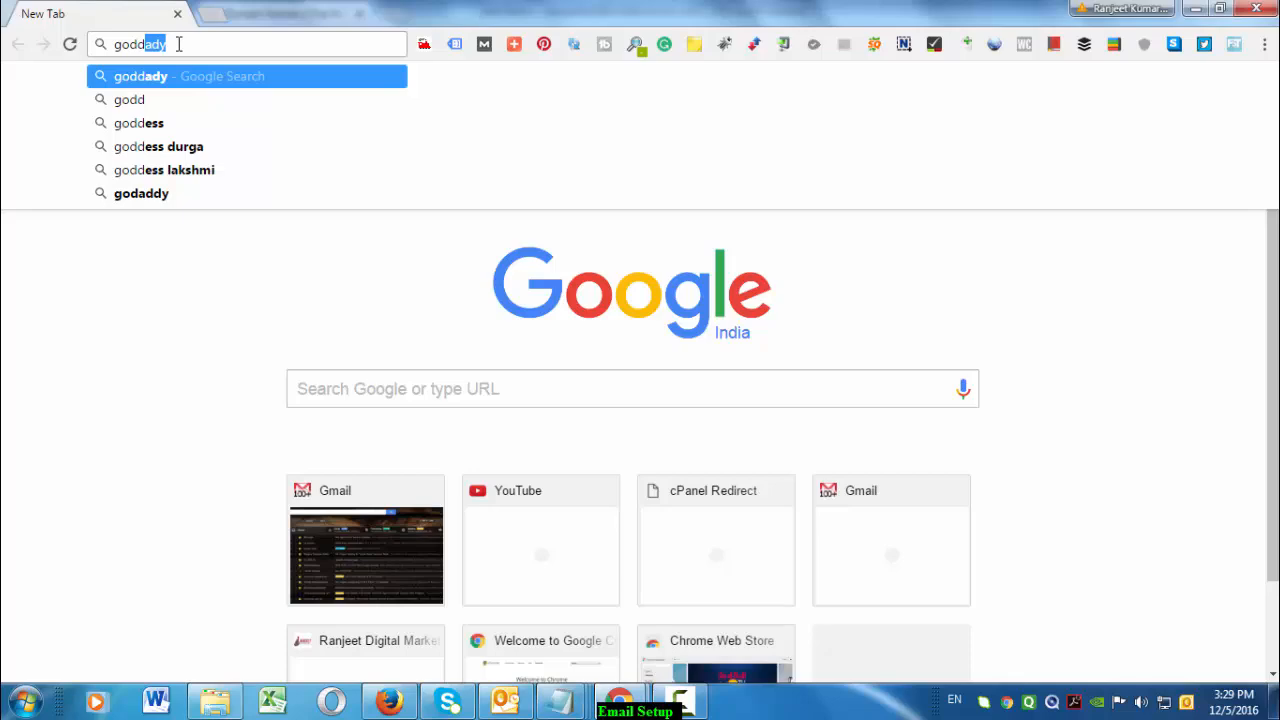
Search Google for GoDaddy and open the GoDaddy India website from the results
{"action": "type", "text": "ady"}
{"action": "key", "text": "Return"}
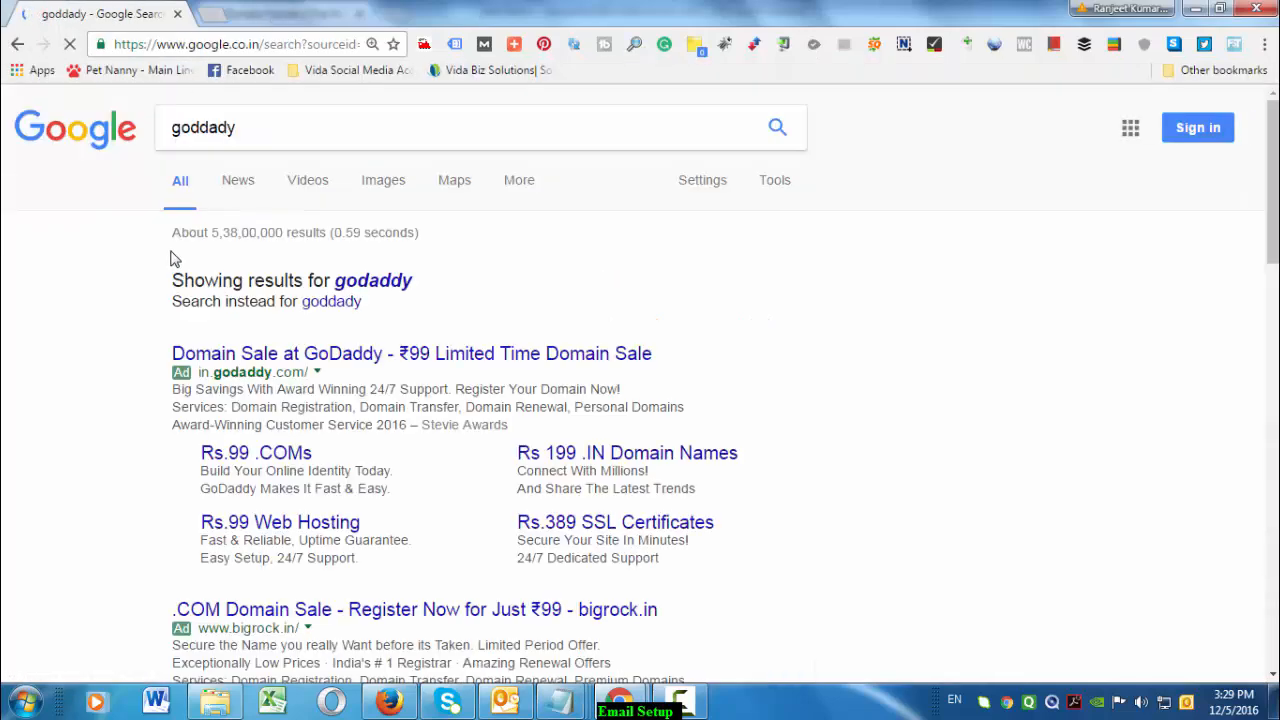
{"action": "scroll", "coordinate": [407, 488], "scroll_direction": "down", "scroll_amount": 2}
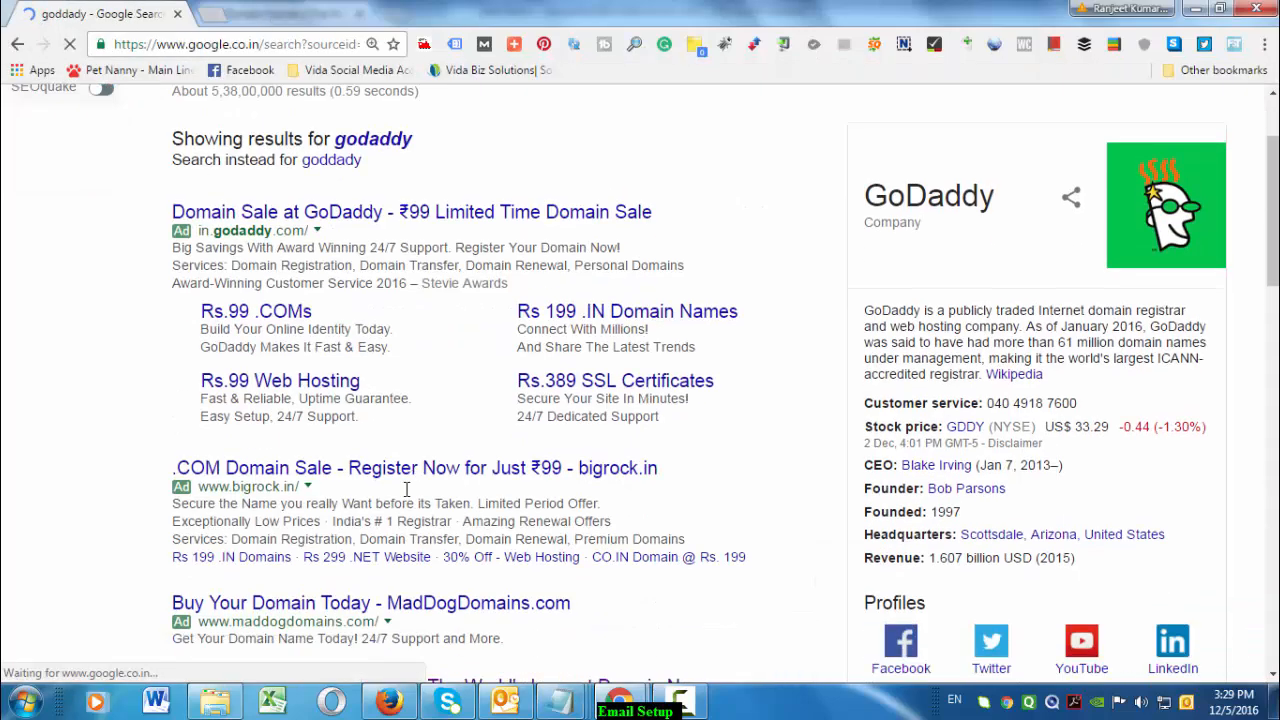
{"action": "scroll", "coordinate": [407, 488], "scroll_direction": "down", "scroll_amount": 3}
{"action": "left_click", "coordinate": [451, 457]}
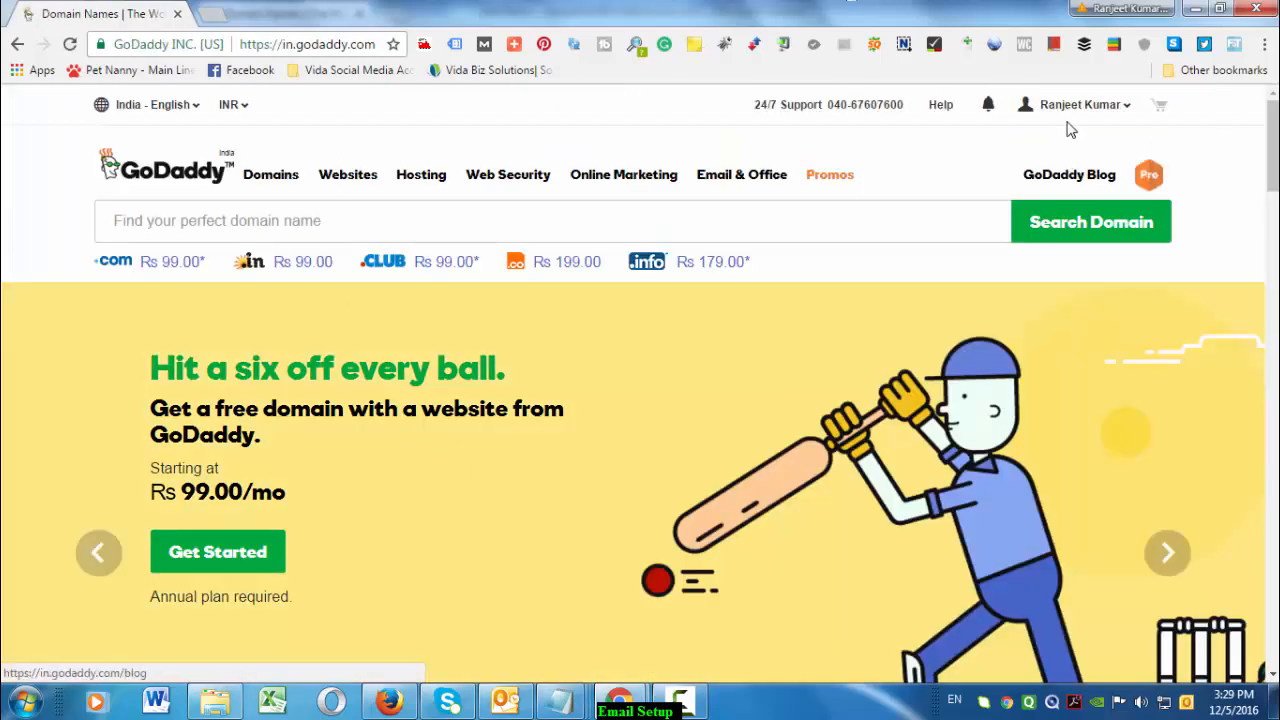
Go from My Products to Web Hosting and open the digitalmarketingidea.com hosting account
{"action": "left_click", "coordinate": [1125, 112]}
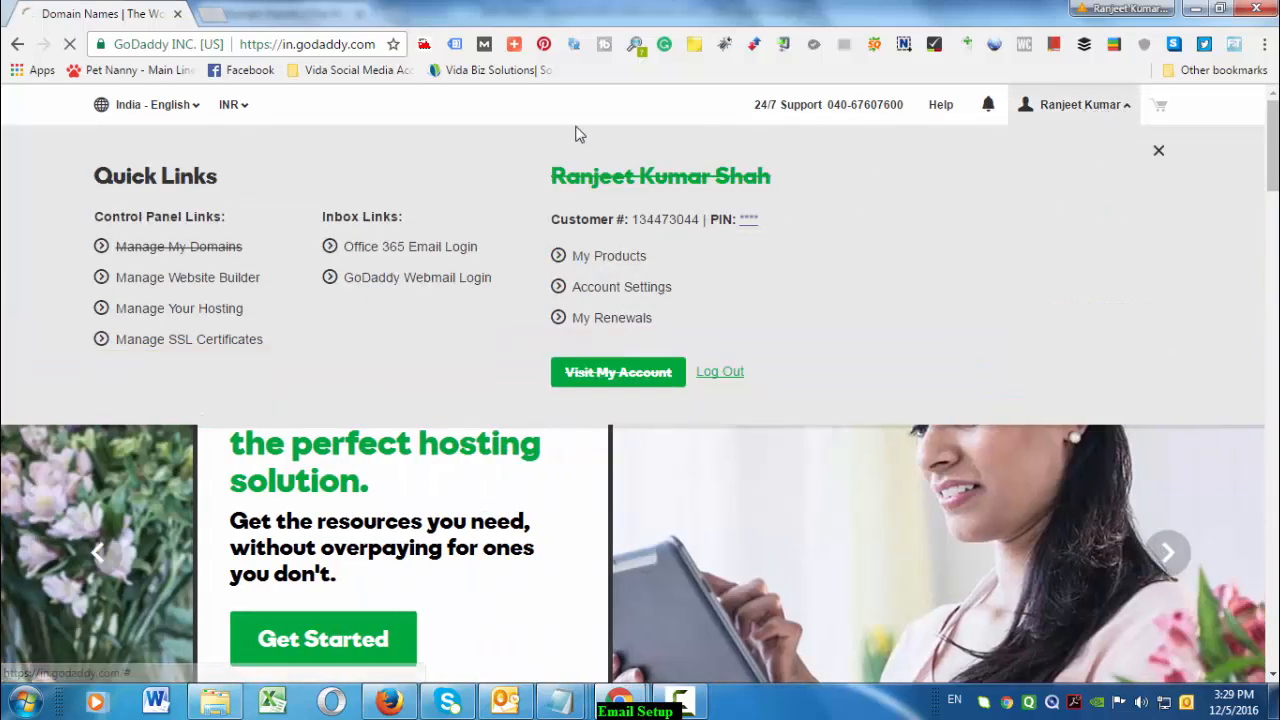
{"action": "left_click", "coordinate": [624, 262]}
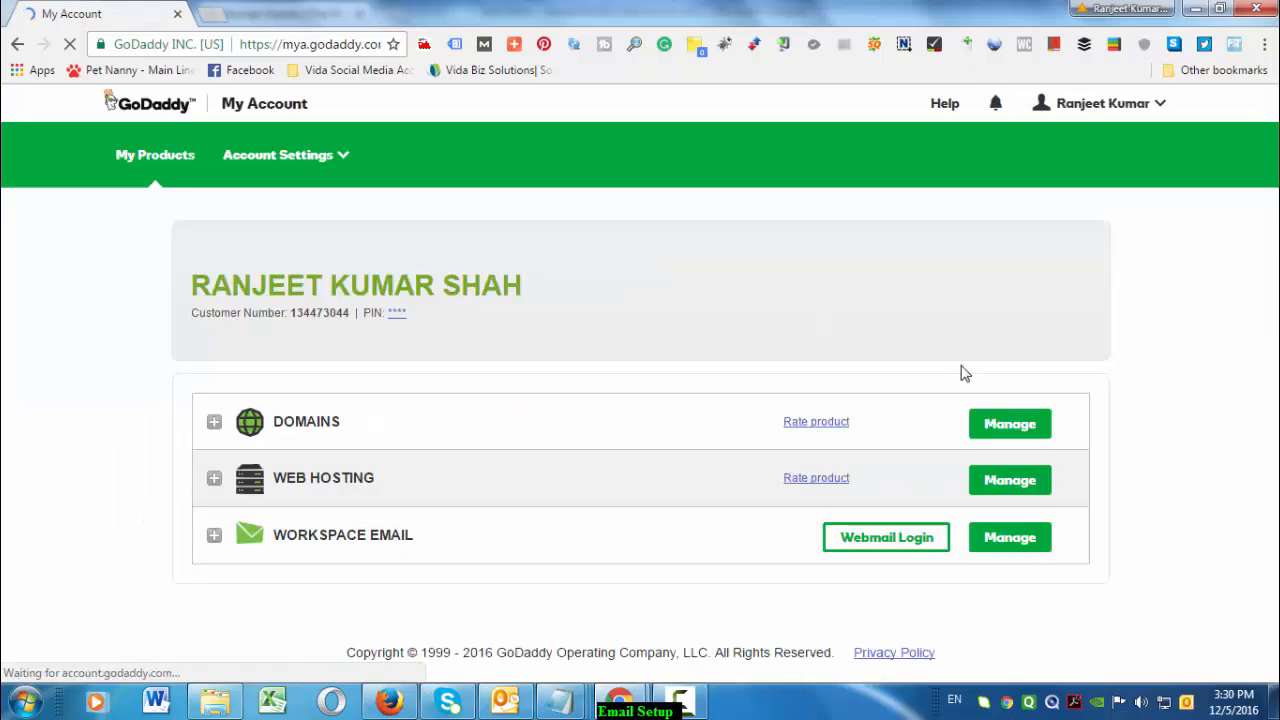
{"action": "left_click", "coordinate": [1001, 484]}
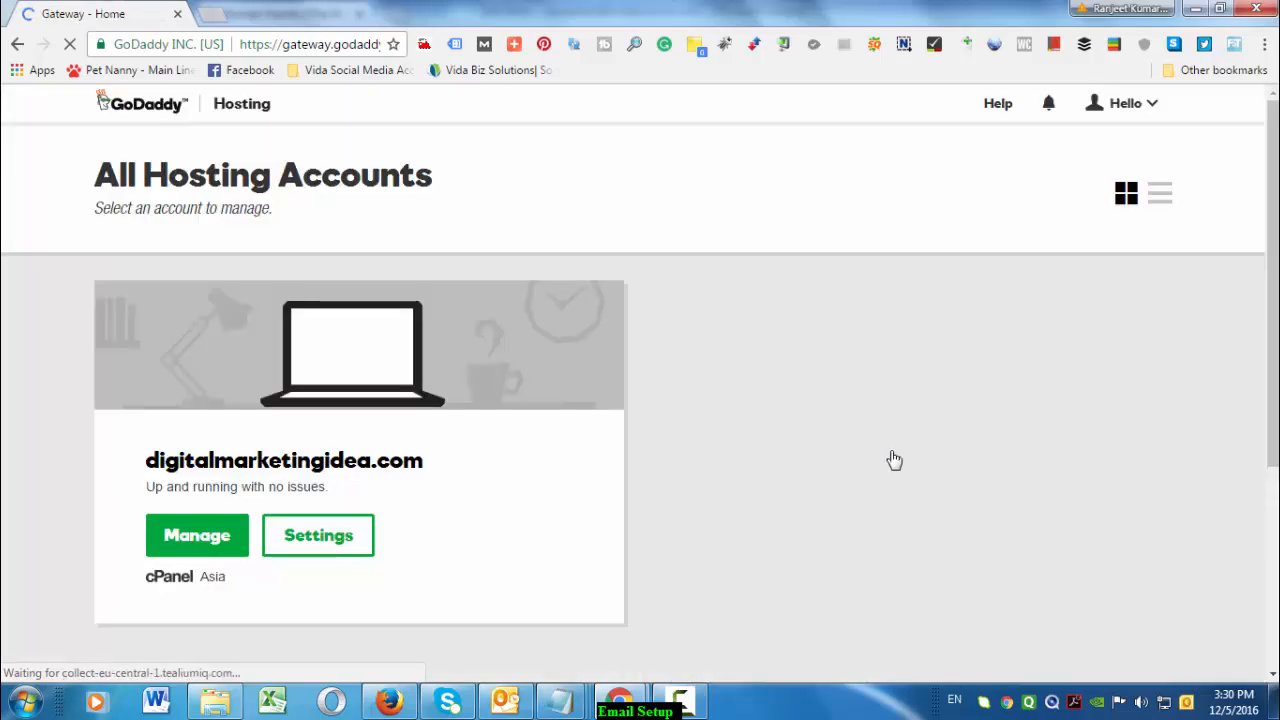
{"action": "left_click", "coordinate": [215, 545]}
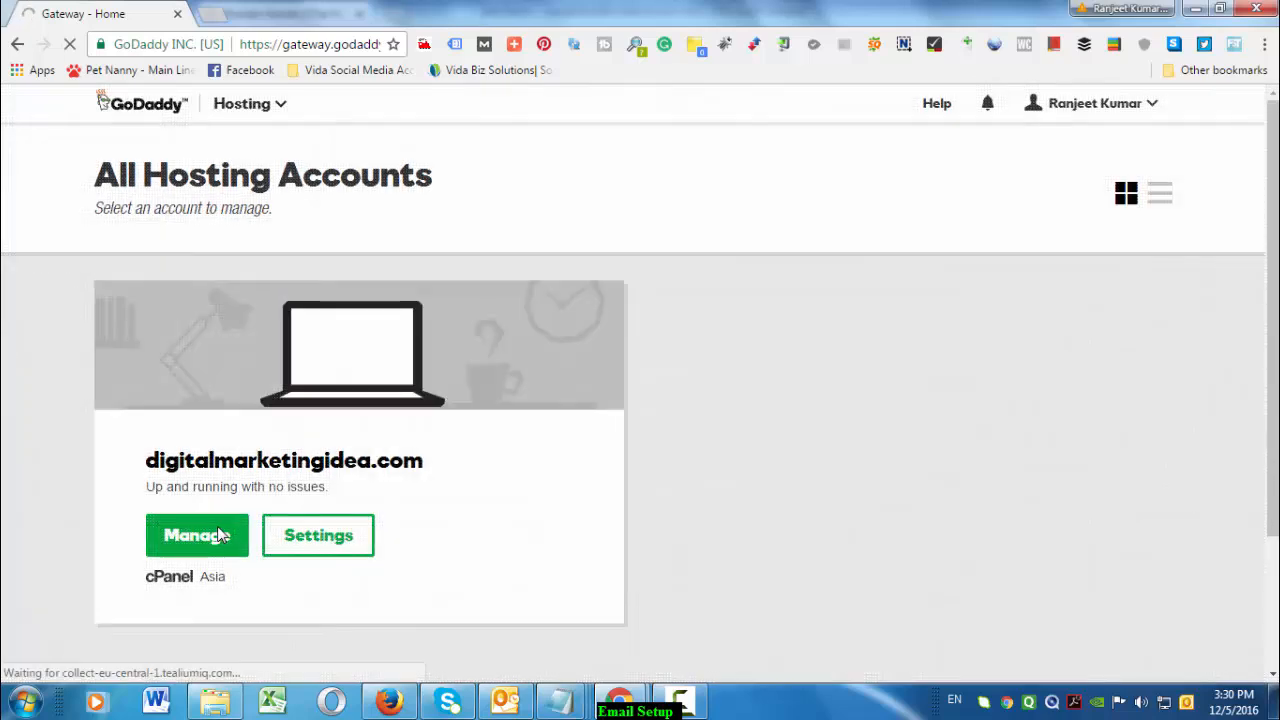
Scroll the cPanel home page to the Email section and its Email Wizard
{"action": "scroll", "coordinate": [650, 476], "scroll_direction": "down", "scroll_amount": 2}
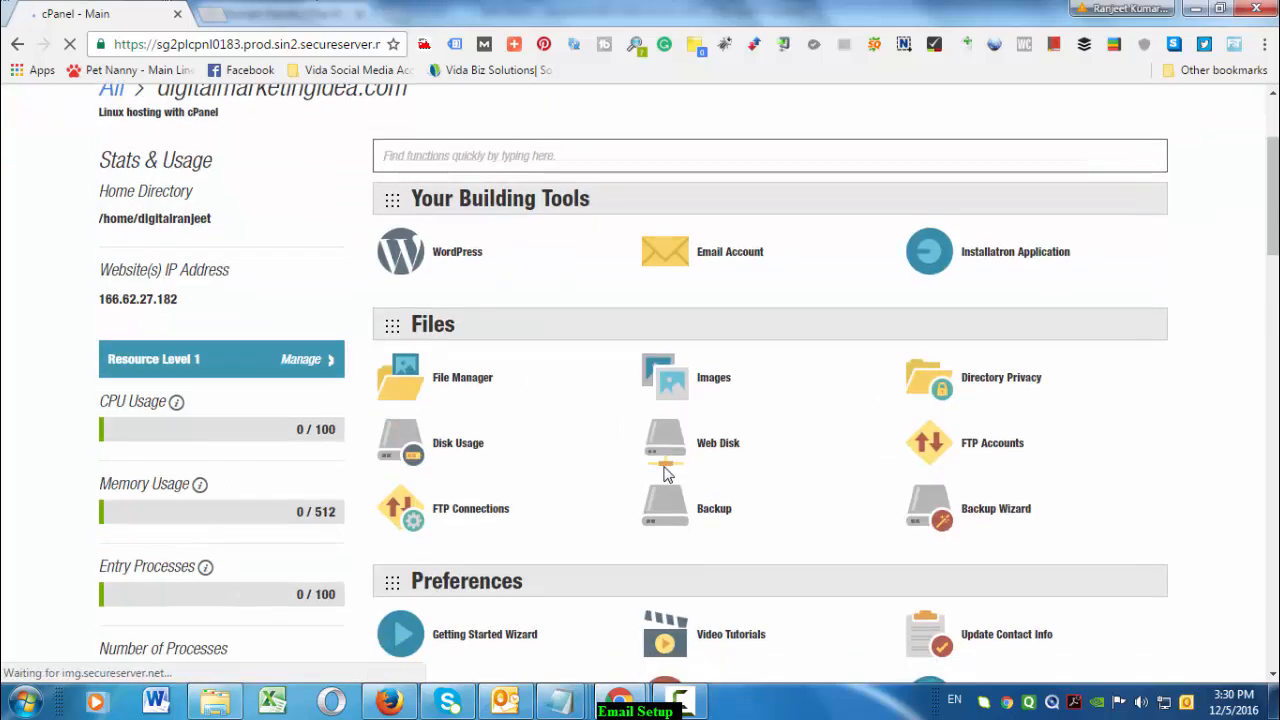
{"action": "scroll", "coordinate": [667, 474], "scroll_direction": "up", "scroll_amount": 2}
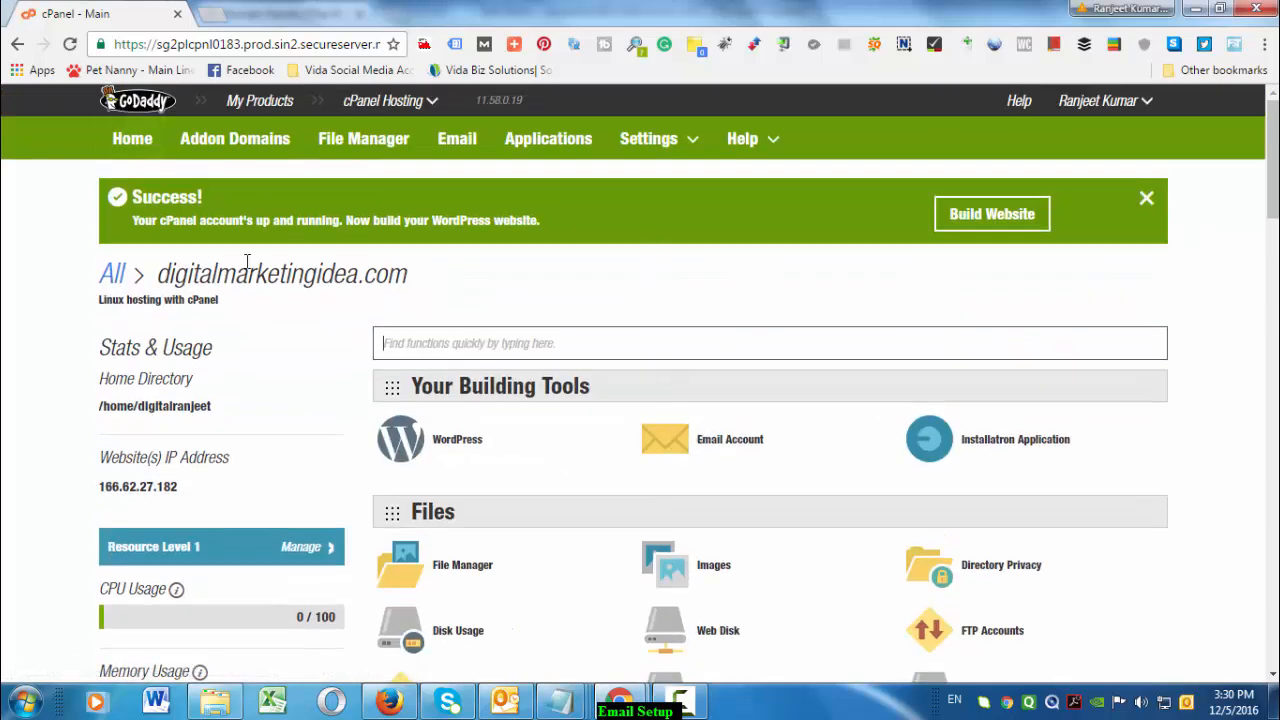
{"action": "scroll", "coordinate": [863, 571], "scroll_direction": "down", "scroll_amount": 10}
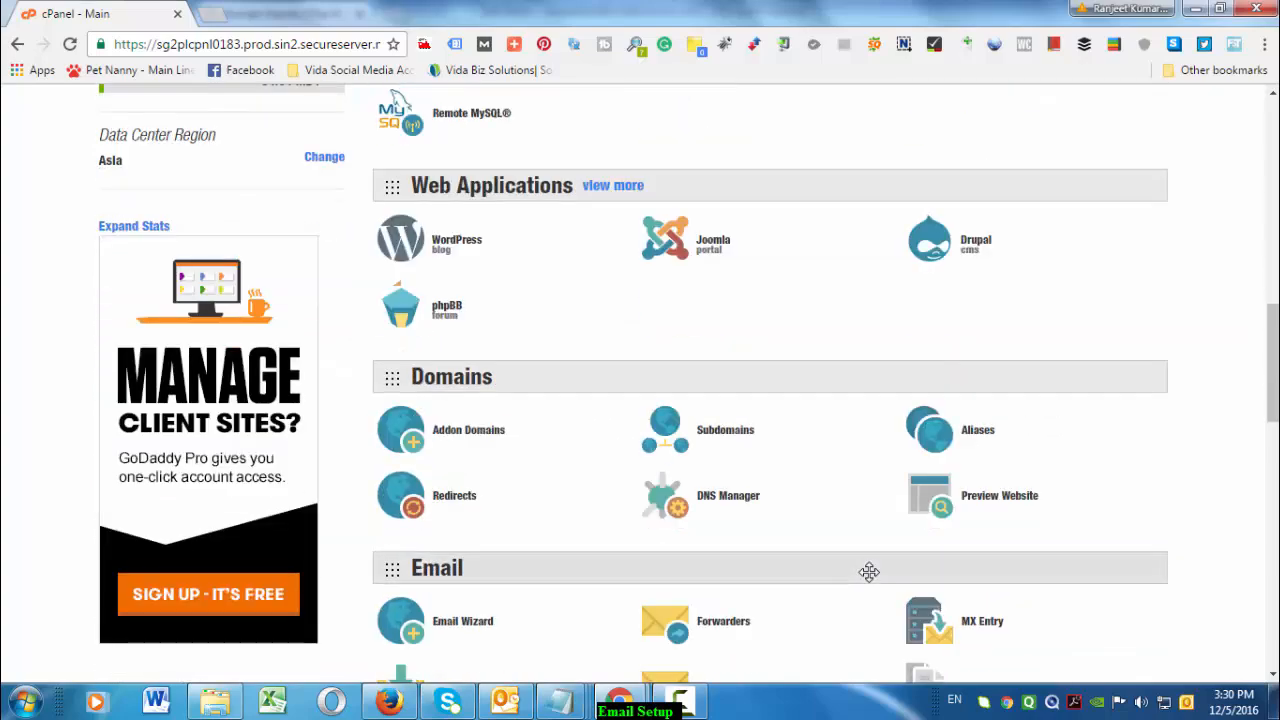
{"action": "scroll", "coordinate": [867, 555], "scroll_direction": "up", "scroll_amount": 10}
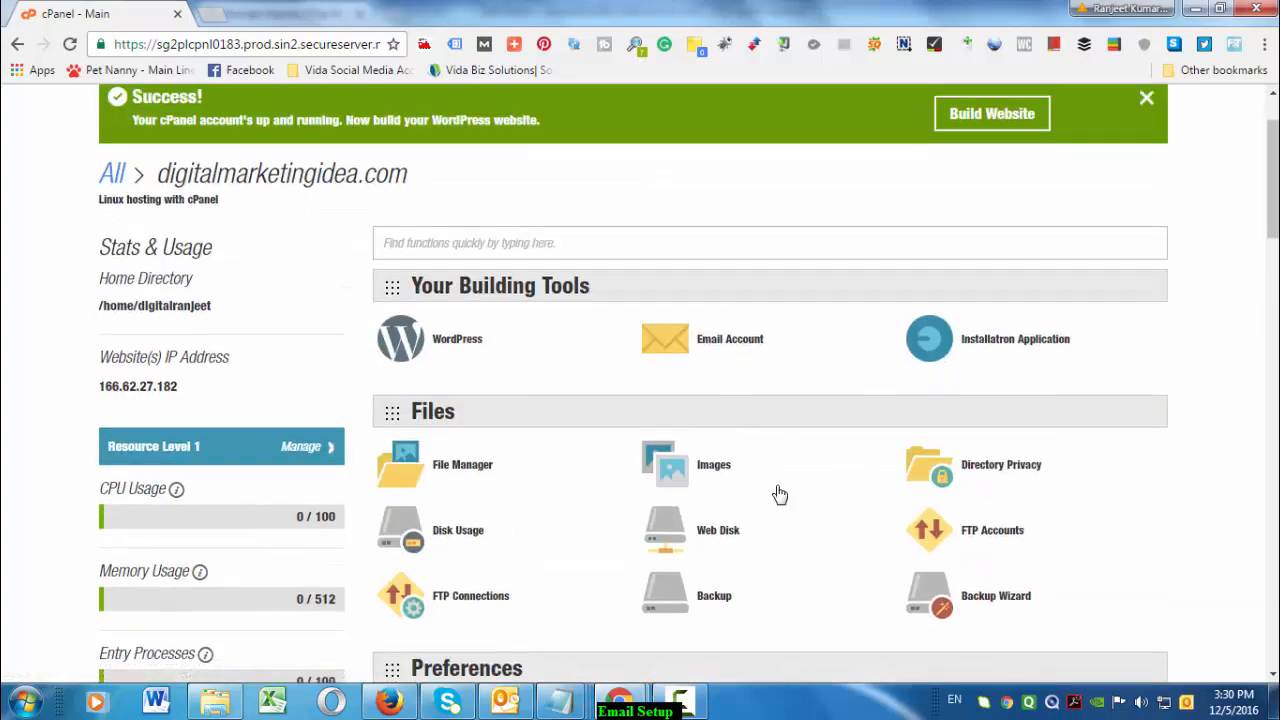
{"action": "scroll", "coordinate": [780, 495], "scroll_direction": "down", "scroll_amount": 15}
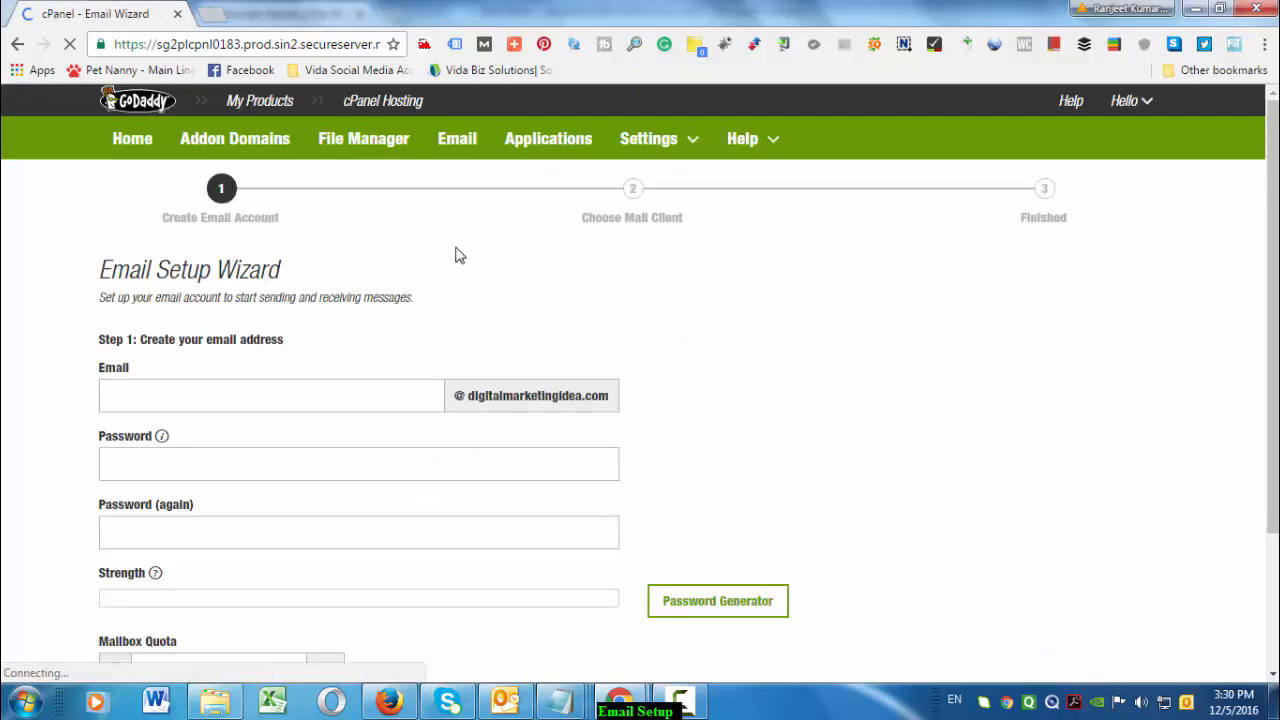
Enter Admin as the new mailbox name and type the account password
{"action": "left_click", "coordinate": [300, 400]}
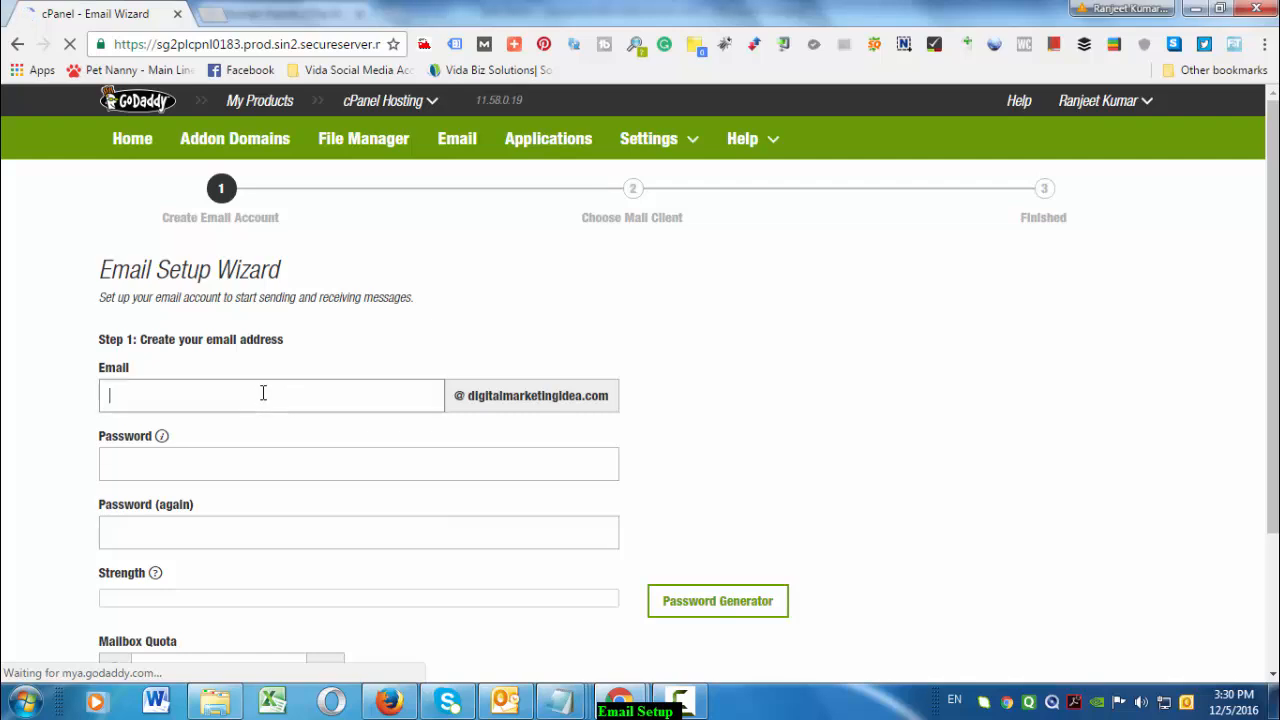
{"action": "left_click_drag", "start_coordinate": [465, 395], "coordinate": [612, 398]}
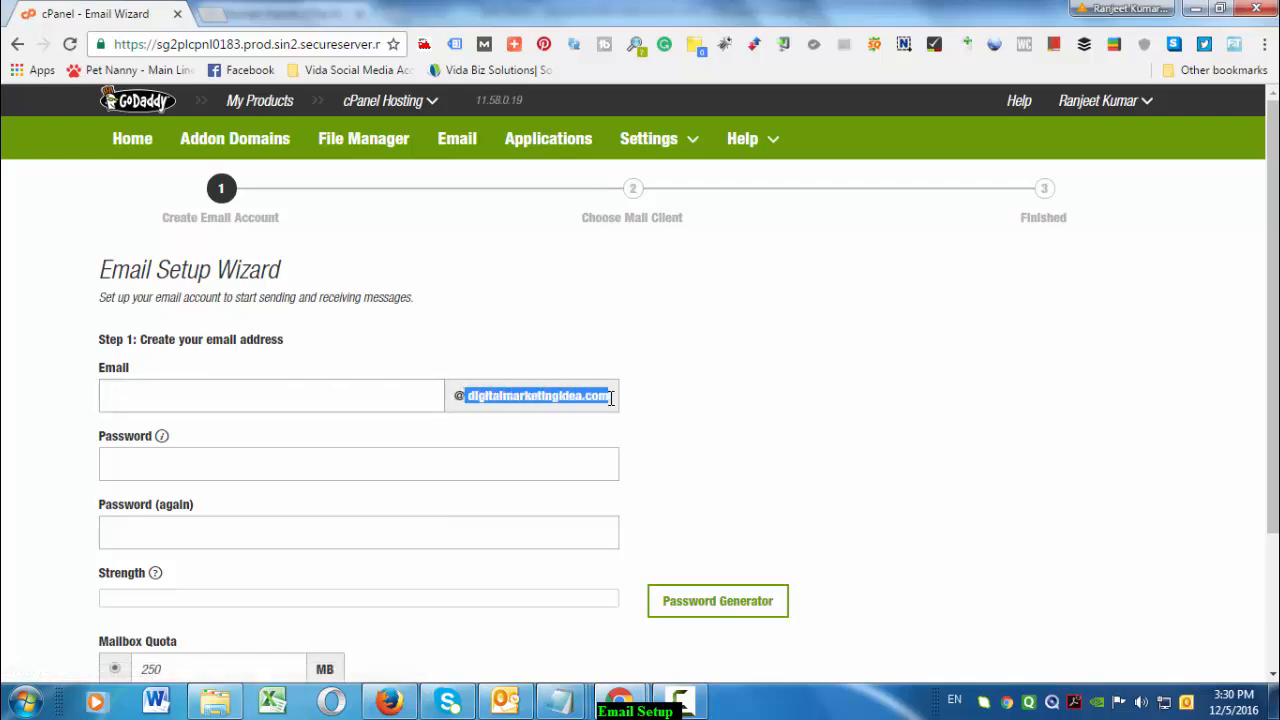
{"action": "left_click", "coordinate": [672, 428]}
{"action": "left_click", "coordinate": [271, 383]}
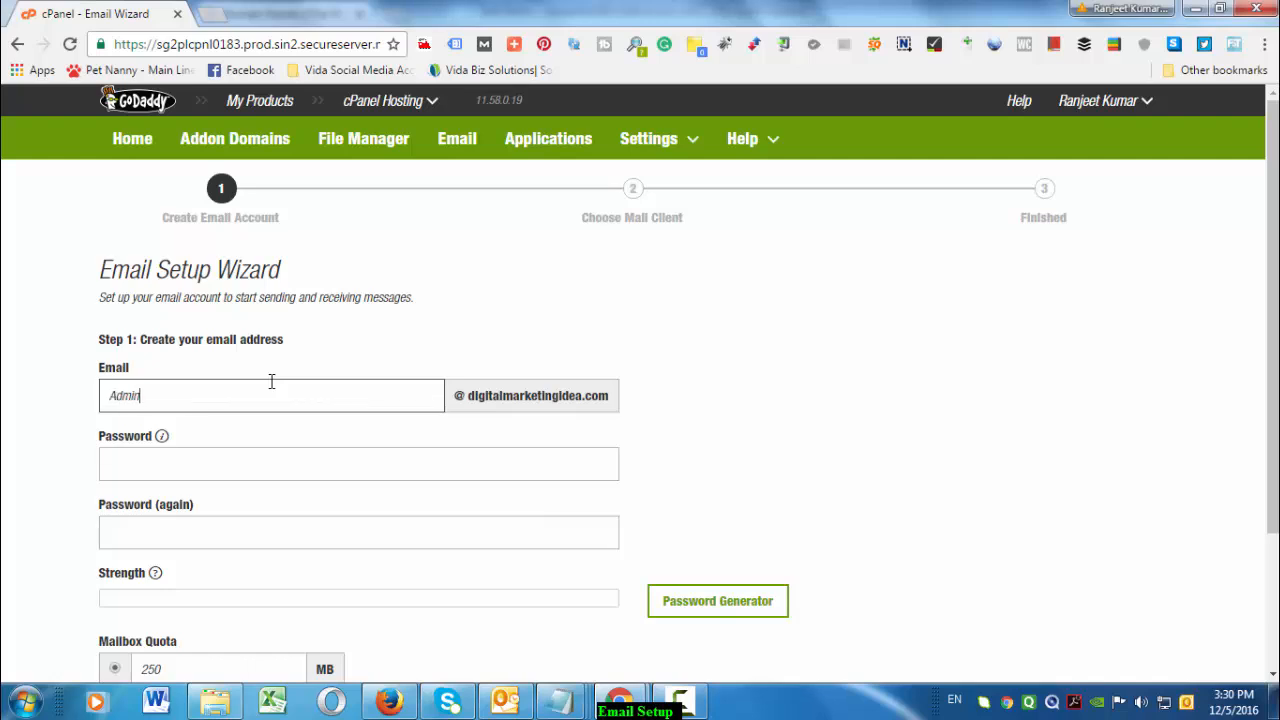
{"action": "left_click", "coordinate": [279, 463]}
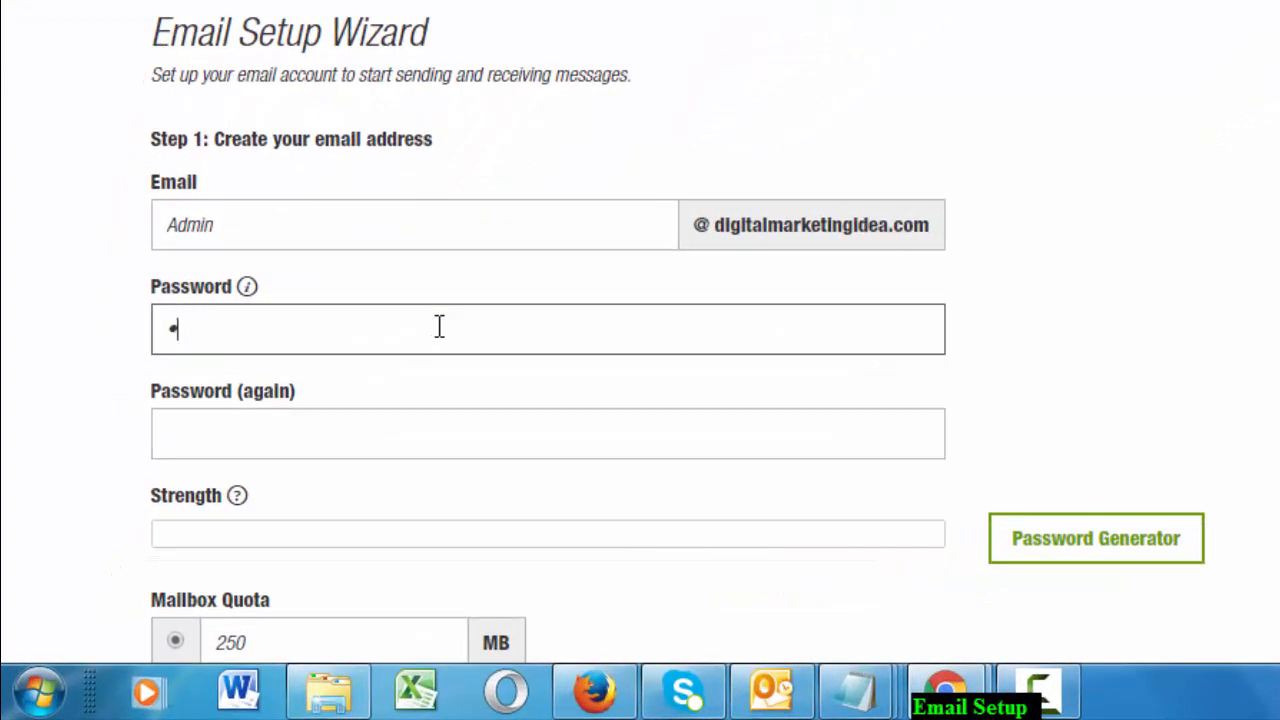
{"action": "type", "text": "••••"}
Confirm the password, set the mailbox quota to Unlimited, and create the account
{"action": "scroll", "coordinate": [360, 230], "scroll_direction": "down", "scroll_amount": 3}
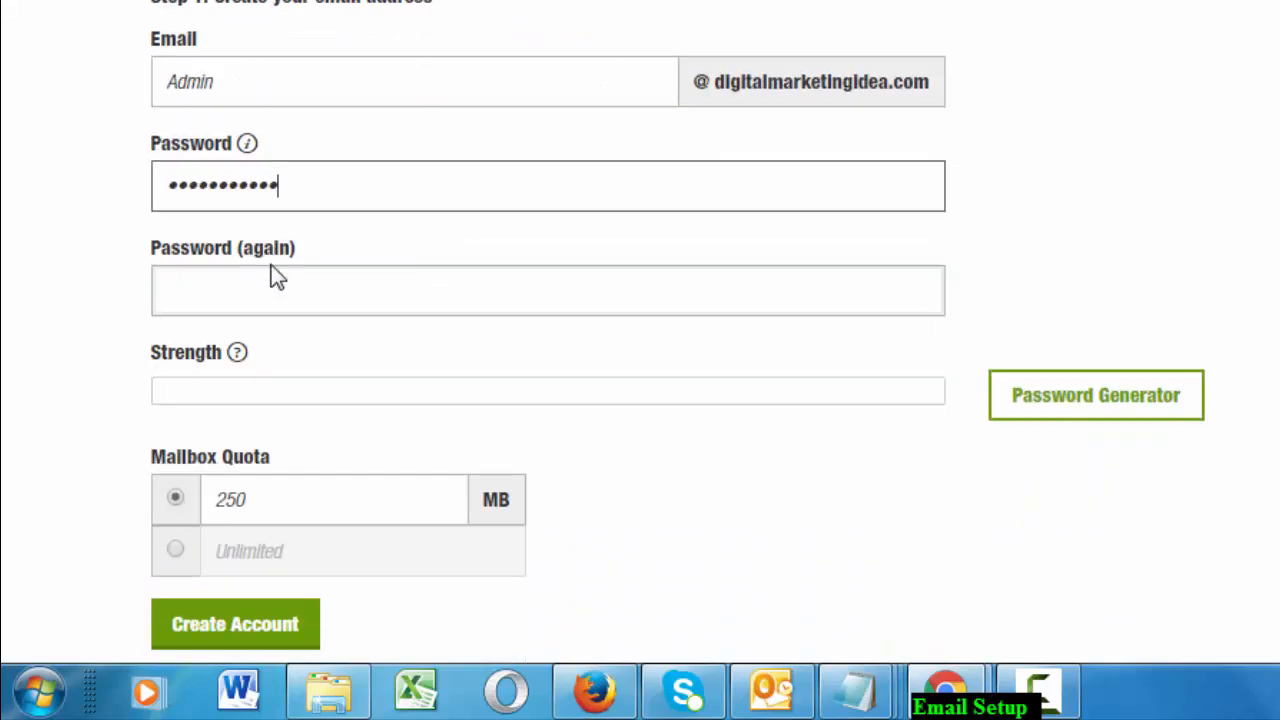
{"action": "left_click", "coordinate": [286, 294]}
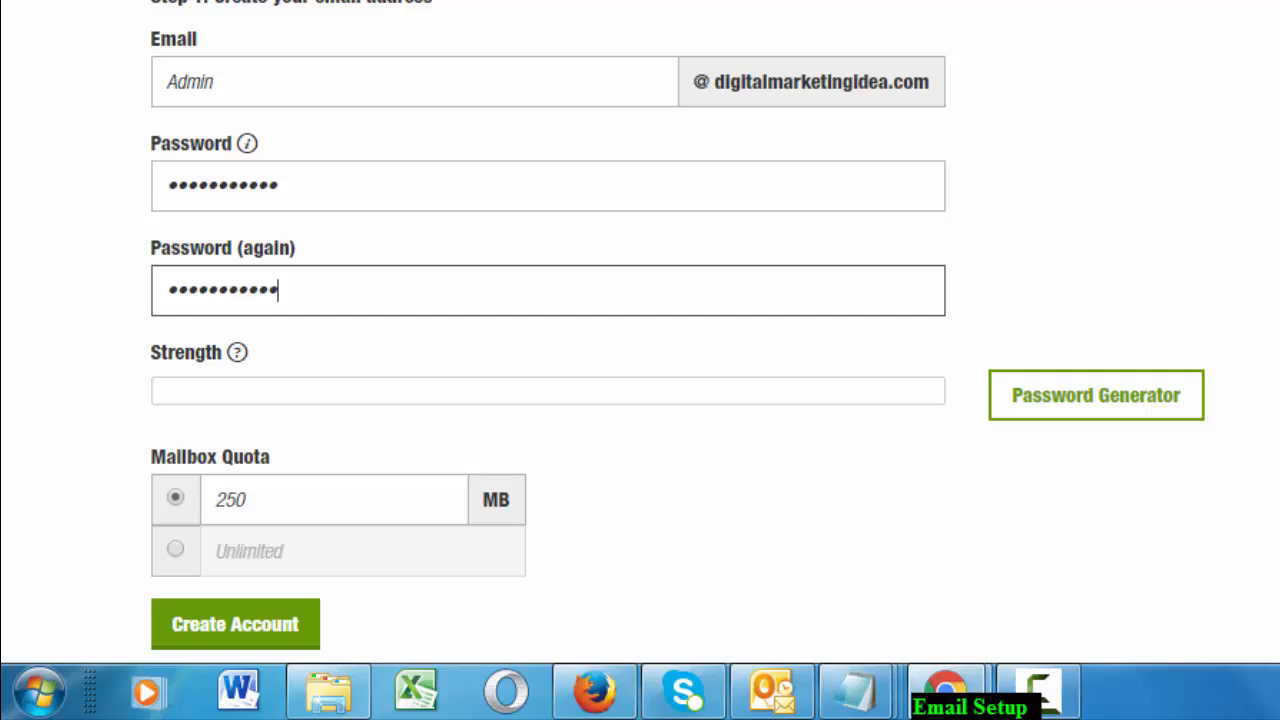
{"action": "scroll", "coordinate": [609, 346], "scroll_direction": "down", "scroll_amount": 2}
{"action": "scroll", "coordinate": [620, 320], "scroll_direction": "up", "scroll_amount": 3}
{"action": "scroll", "coordinate": [583, 217], "scroll_direction": "down", "scroll_amount": 3}
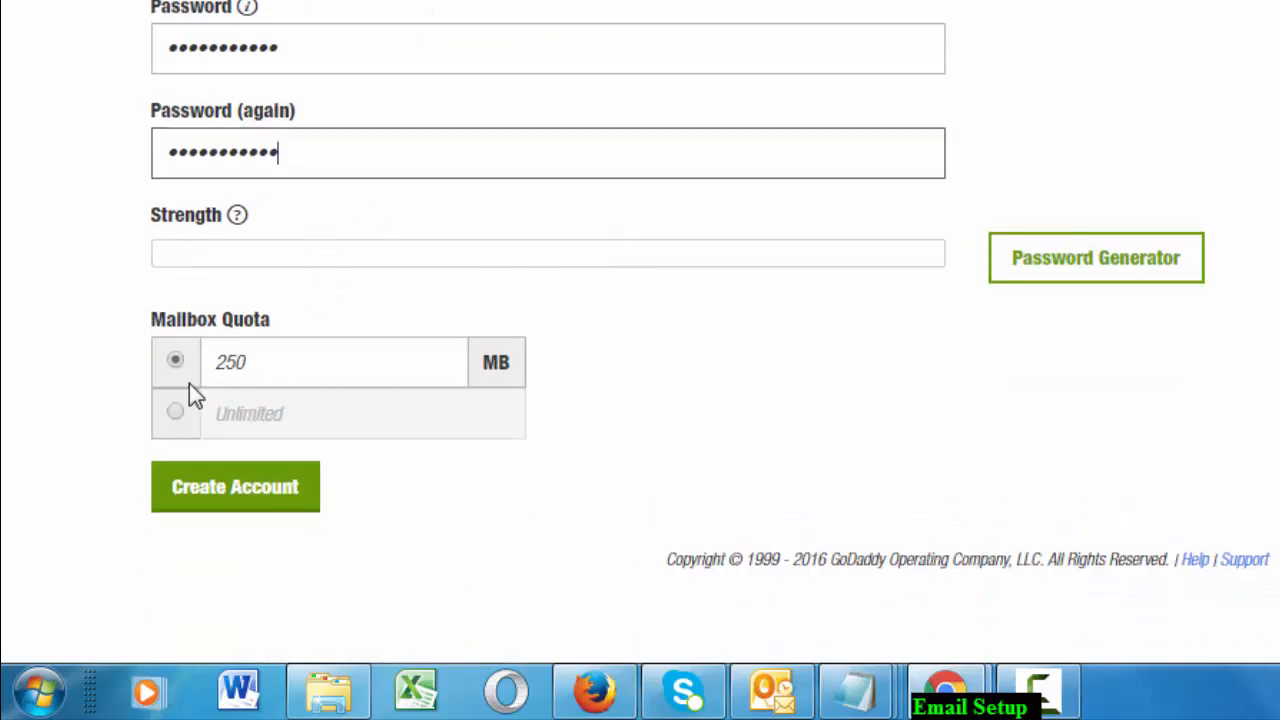
{"action": "left_click", "coordinate": [175, 410]}
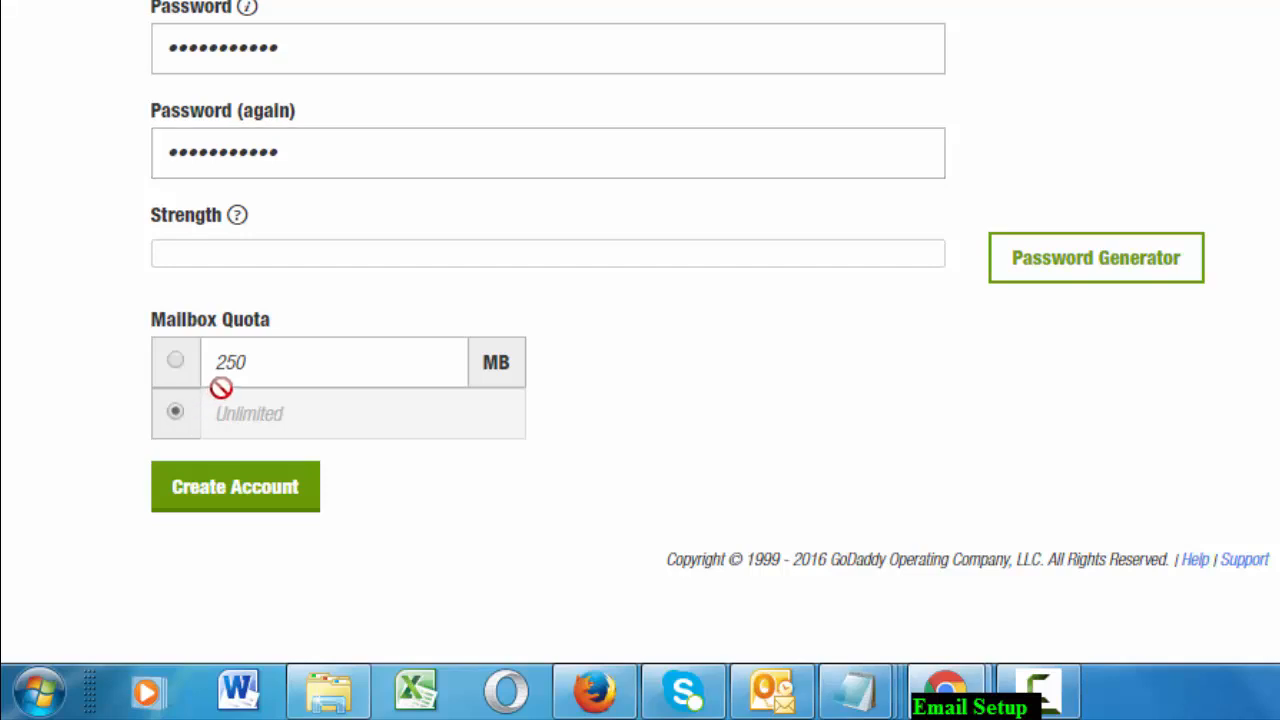
{"action": "left_click", "coordinate": [271, 487]}
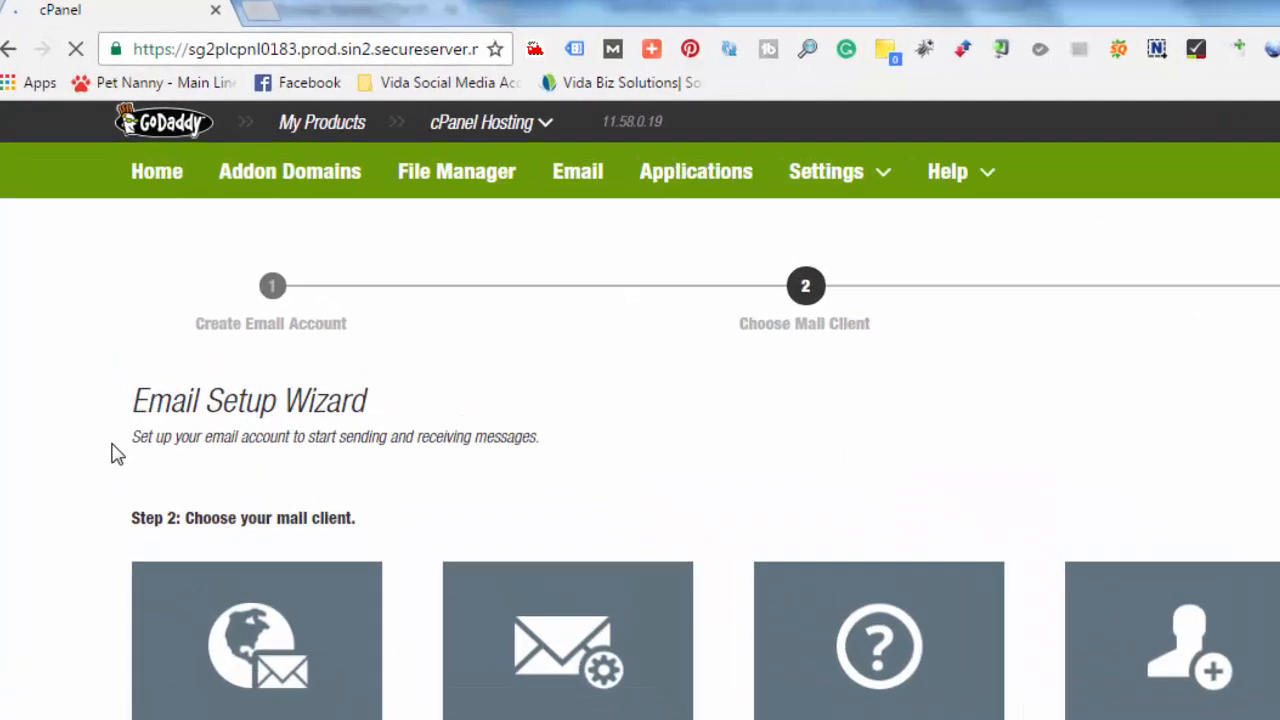
Decline saving the password and skip the mail client step back to the email accounts
{"action": "left_click_drag", "start_coordinate": [104, 348], "coordinate": [134, 348]}
{"action": "mouse_move", "coordinate": [193, 576]}
{"action": "left_mouse_down"}
{"action": "mouse_move", "coordinate": [262, 564]}
{"action": "mouse_move", "coordinate": [710, 568]}
{"action": "left_mouse_up"}
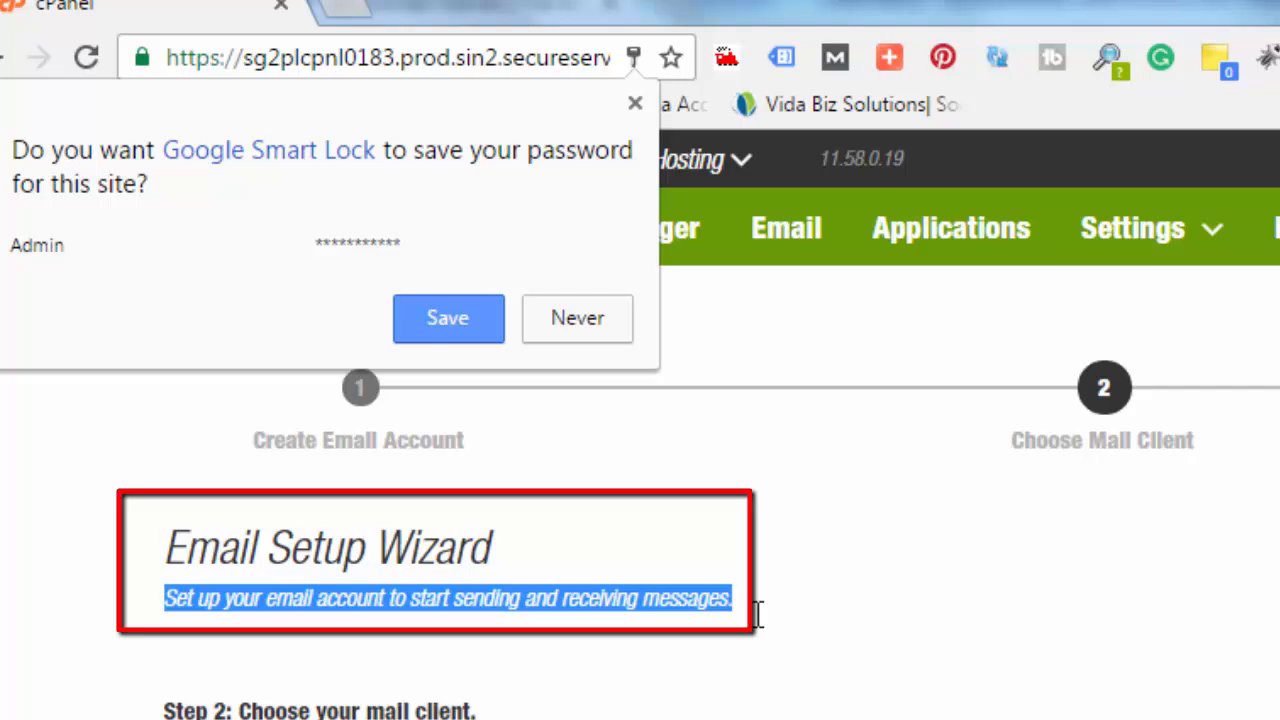
{"action": "left_click", "coordinate": [380, 586]}
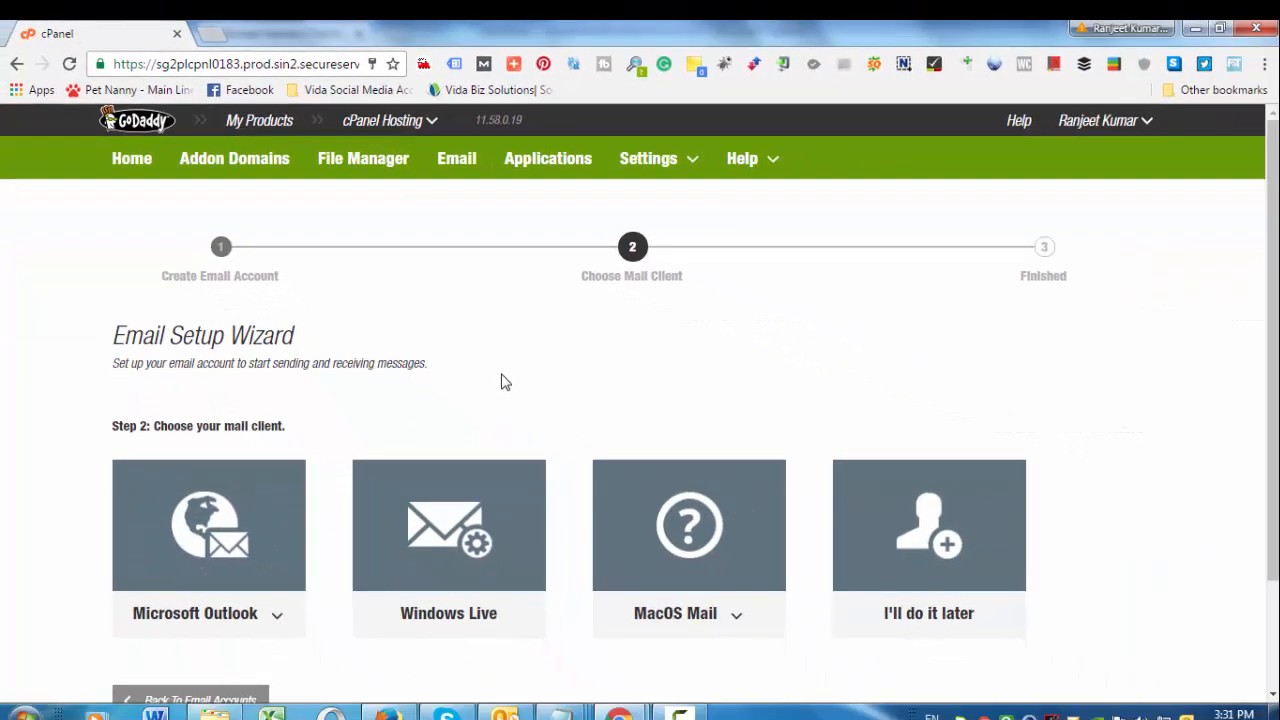
{"action": "left_click_drag", "start_coordinate": [350, 366], "coordinate": [434, 366]}
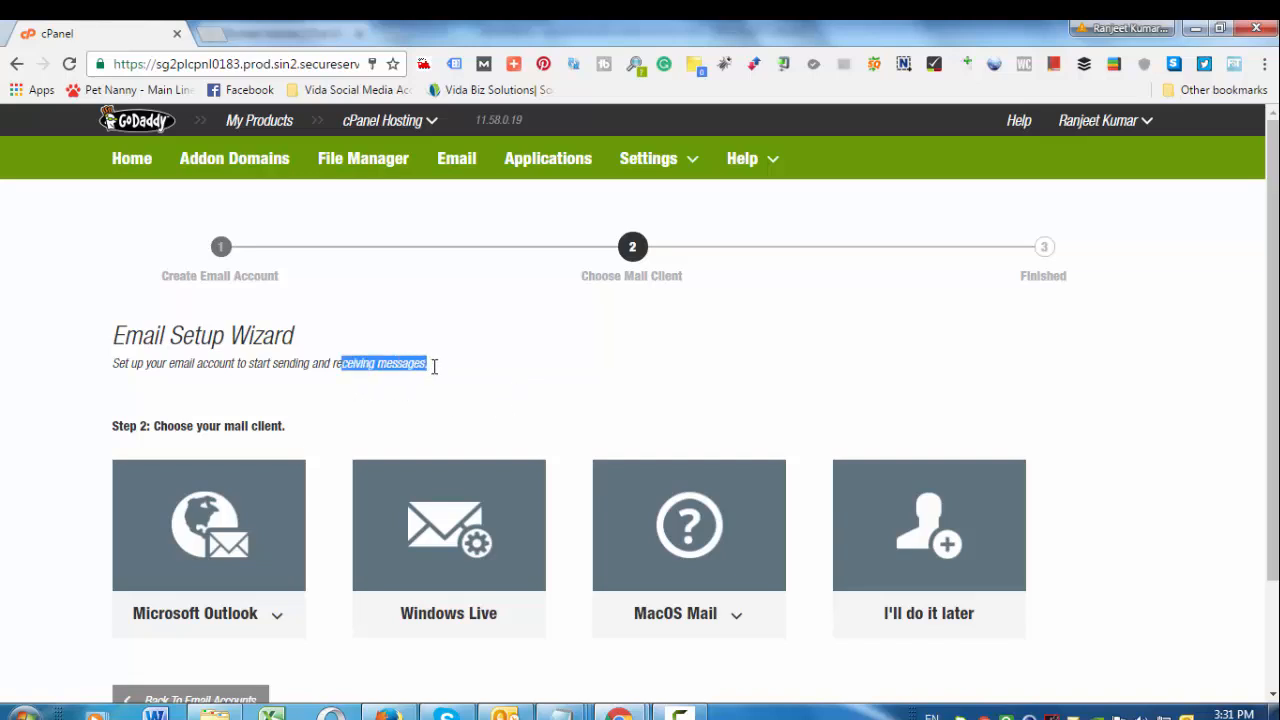
{"action": "scroll", "coordinate": [826, 563], "scroll_direction": "down", "scroll_amount": 3}
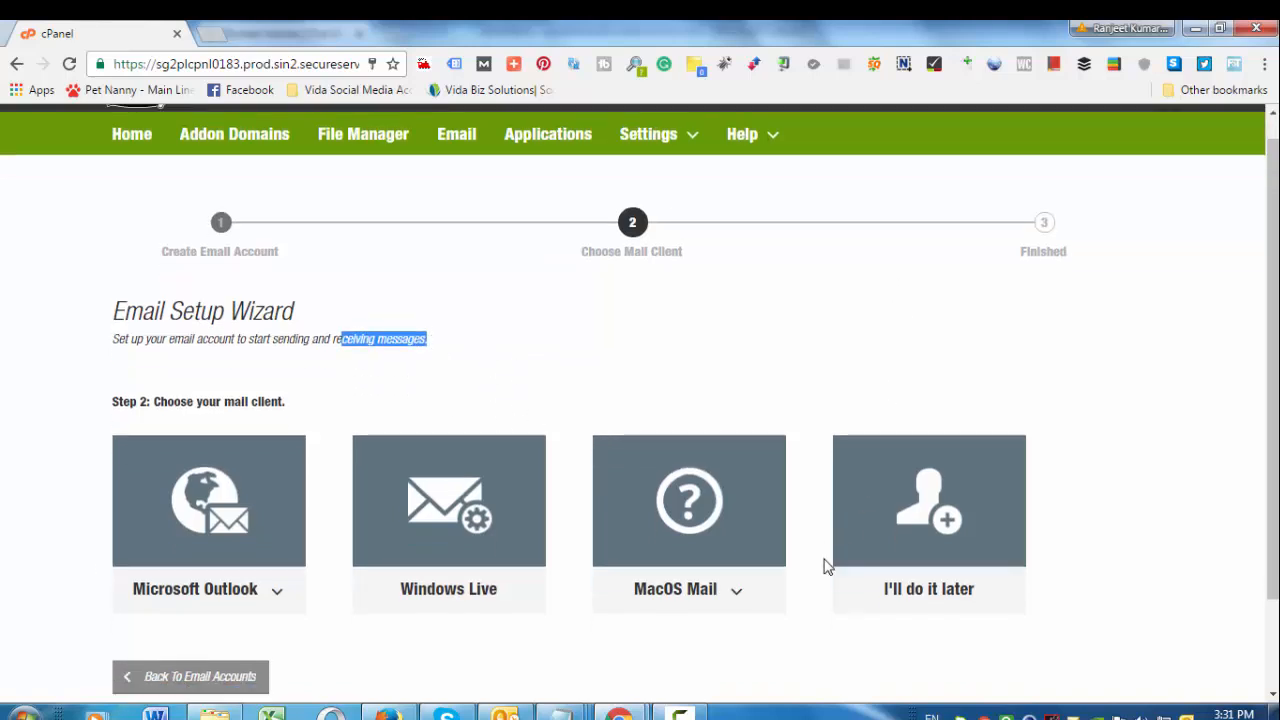
{"action": "left_click_drag", "start_coordinate": [169, 283], "coordinate": [369, 280]}
{"action": "left_click", "coordinate": [377, 285]}
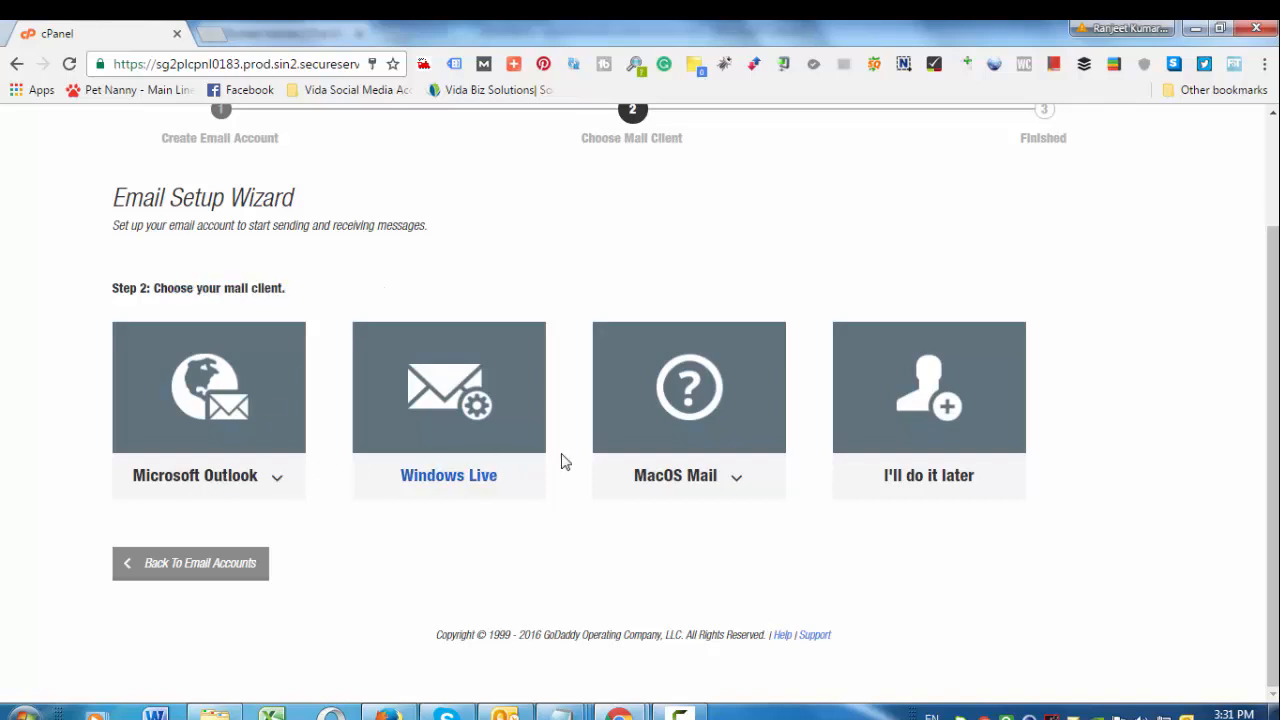
{"action": "left_click", "coordinate": [940, 418]}
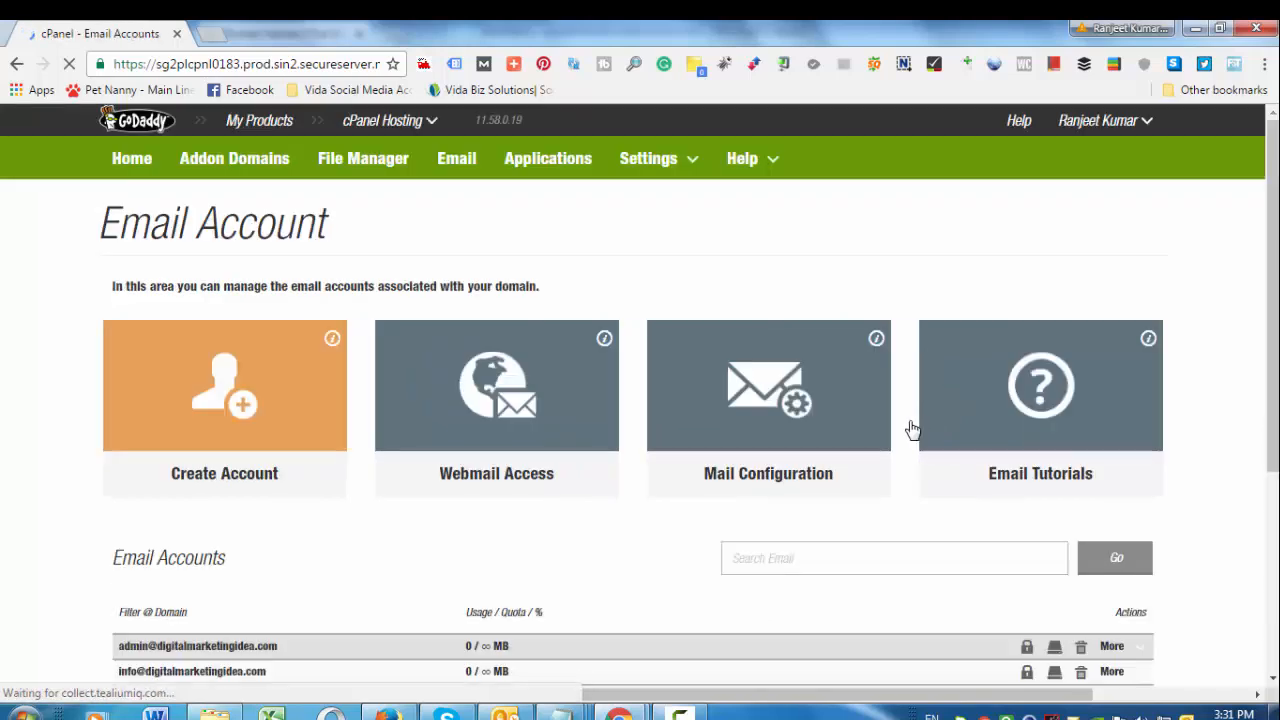
Check the second account's More actions, then return to the cPanel home page
{"action": "scroll", "coordinate": [929, 597], "scroll_direction": "down", "scroll_amount": 2}
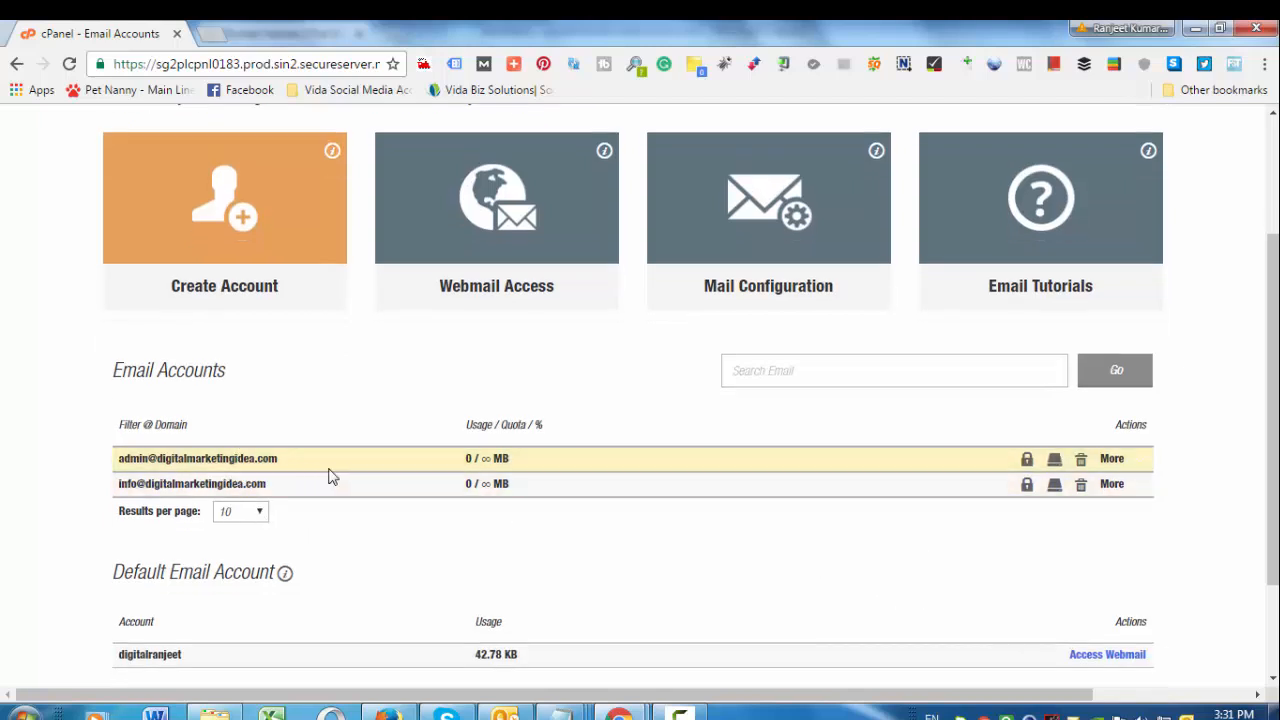
{"action": "left_click", "coordinate": [1119, 488]}
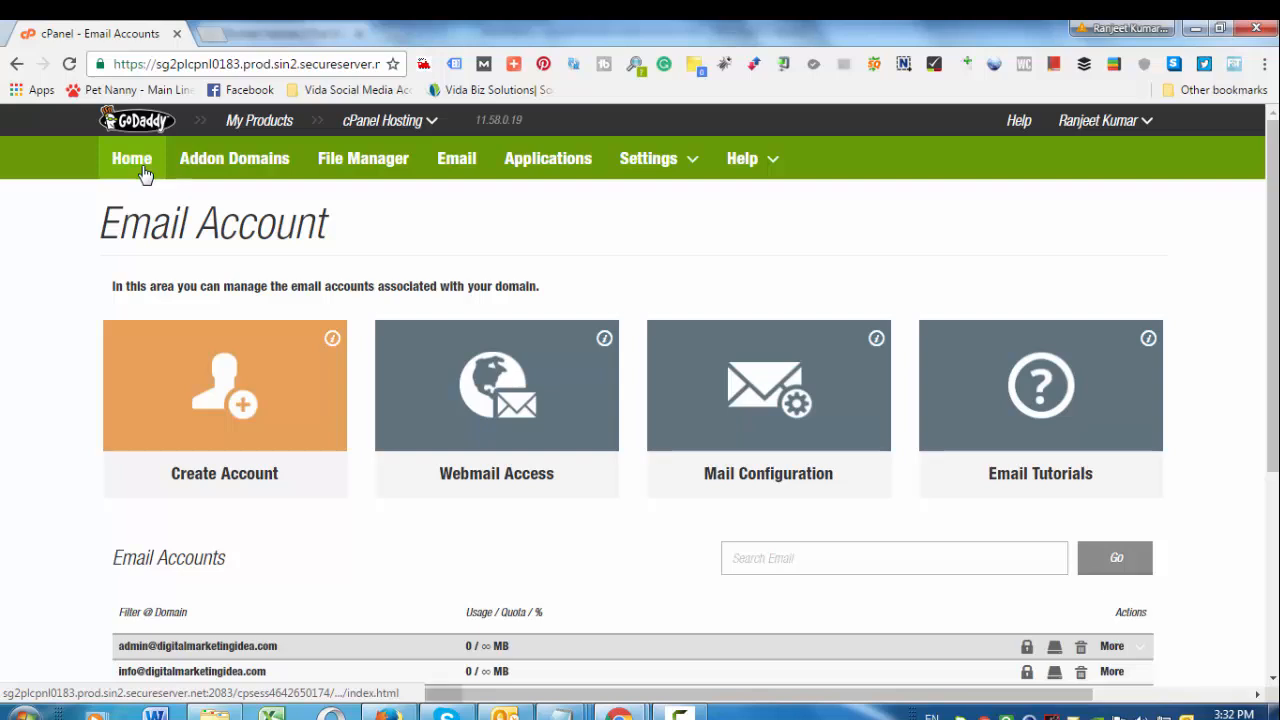
{"action": "left_click", "coordinate": [143, 172]}
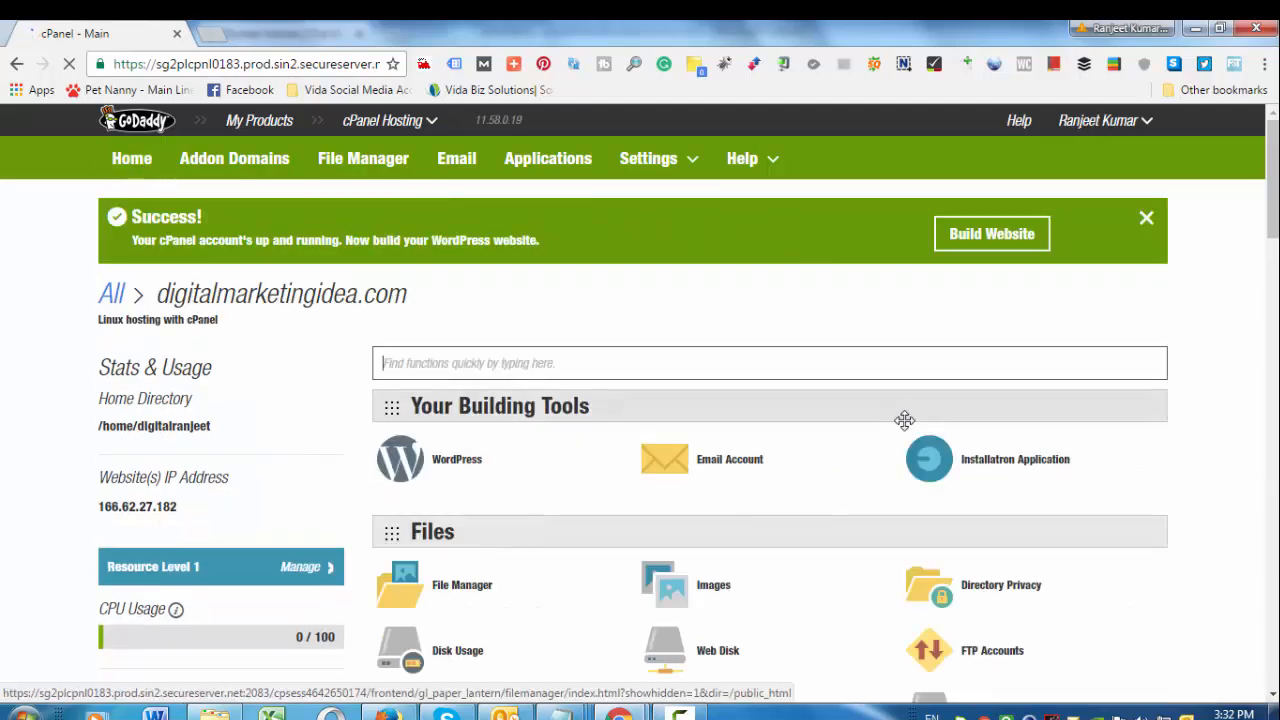
{"action": "scroll", "coordinate": [1019, 533], "scroll_direction": "down", "scroll_amount": 3}
{"action": "middle_click", "coordinate": [1031, 517]}
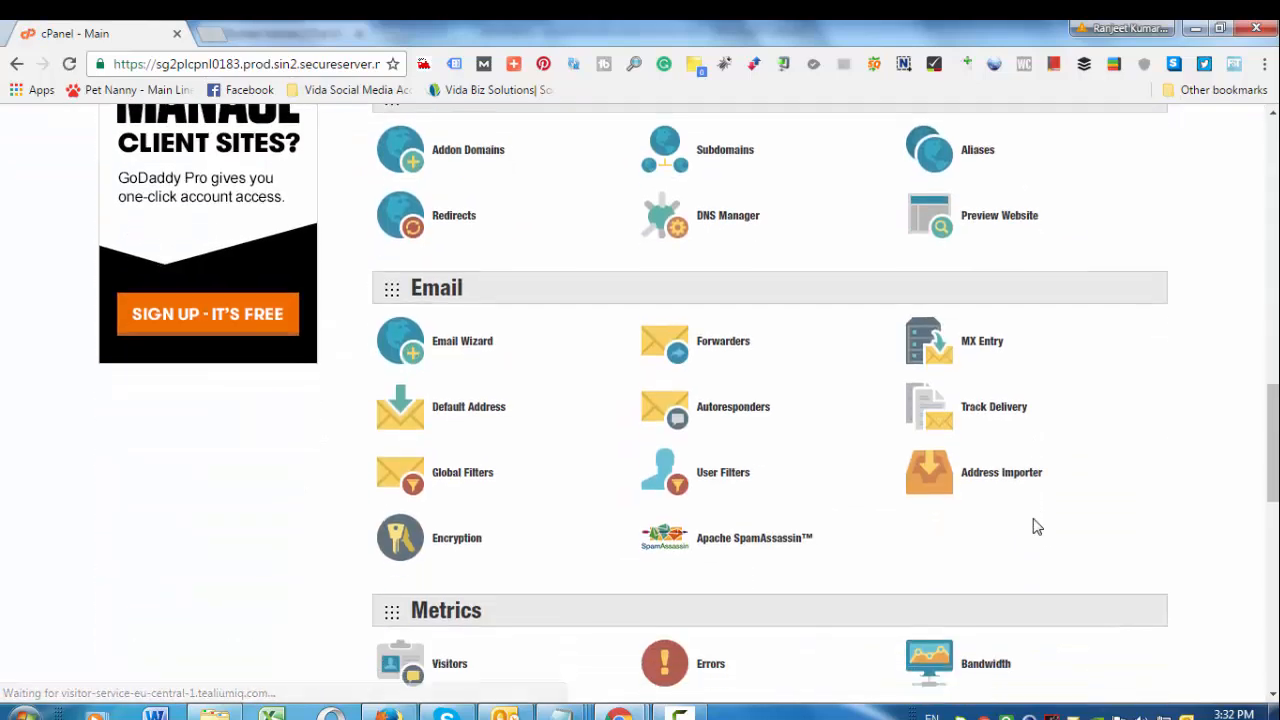
{"action": "scroll", "coordinate": [1033, 518], "scroll_direction": "down", "scroll_amount": 5}
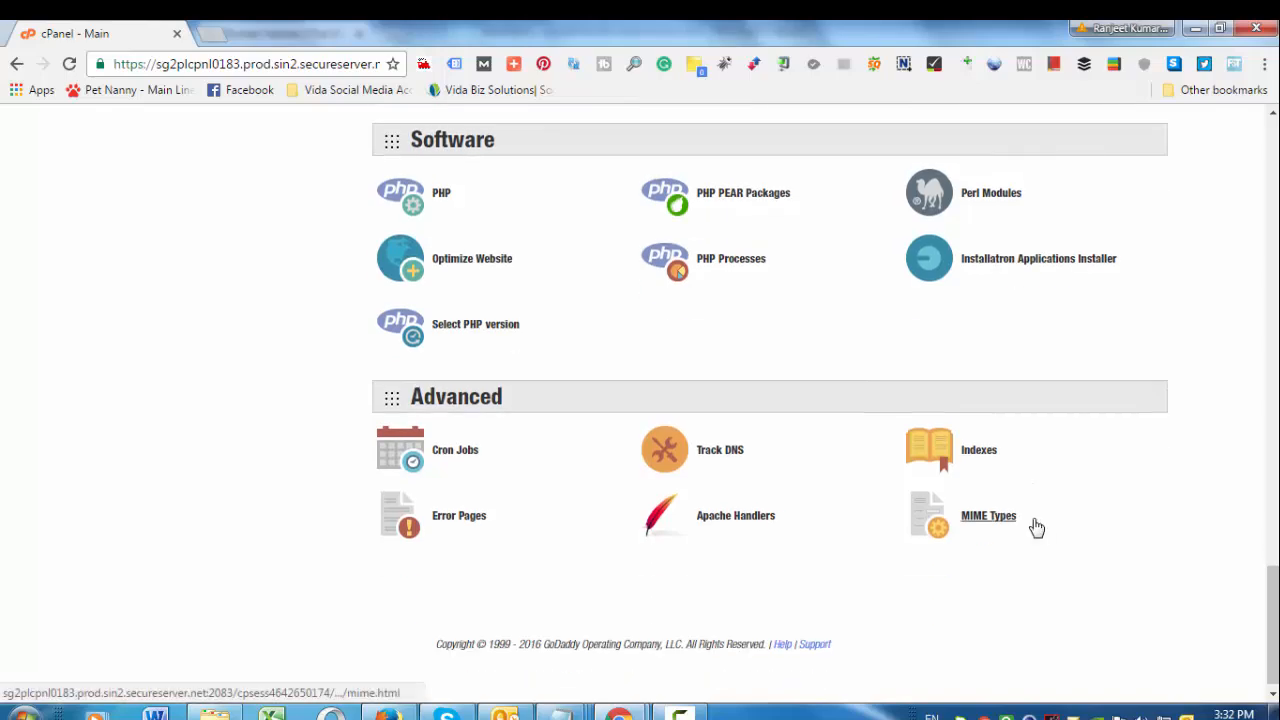
{"action": "scroll", "coordinate": [1037, 527], "scroll_direction": "up", "scroll_amount": 1}
{"action": "scroll", "coordinate": [1033, 518], "scroll_direction": "up", "scroll_amount": 8}
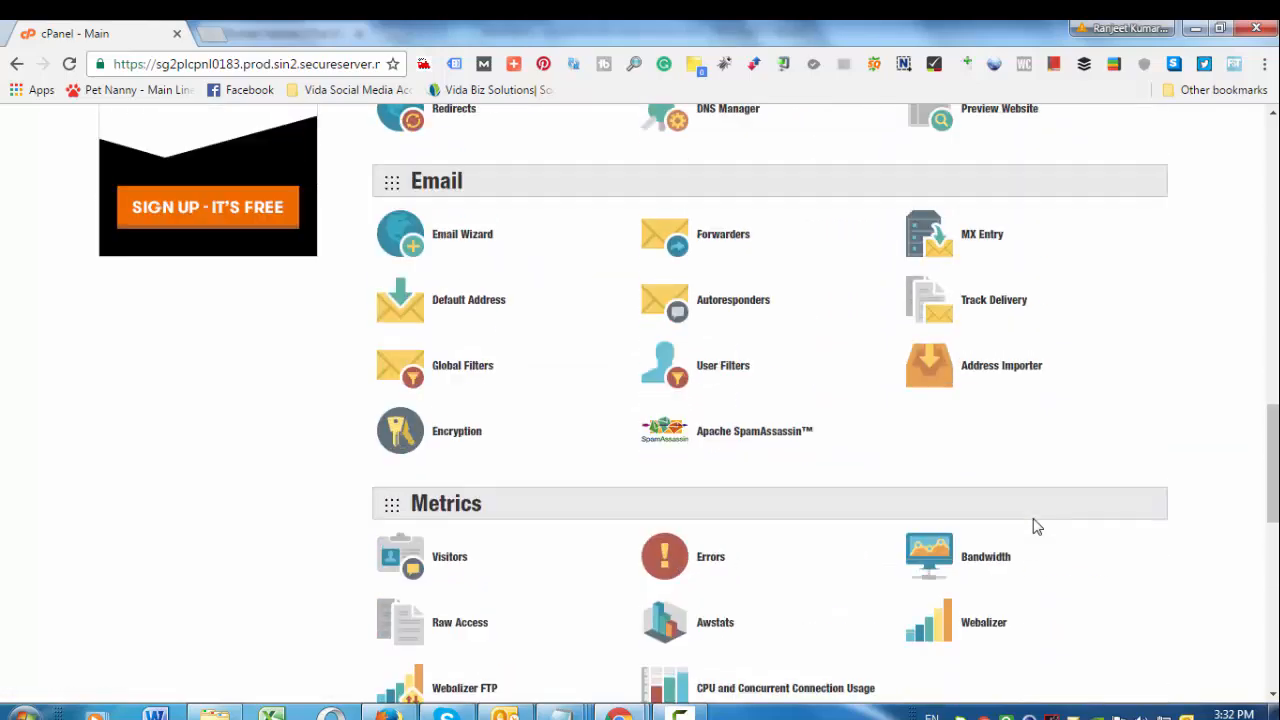
{"action": "left_click", "coordinate": [714, 256]}
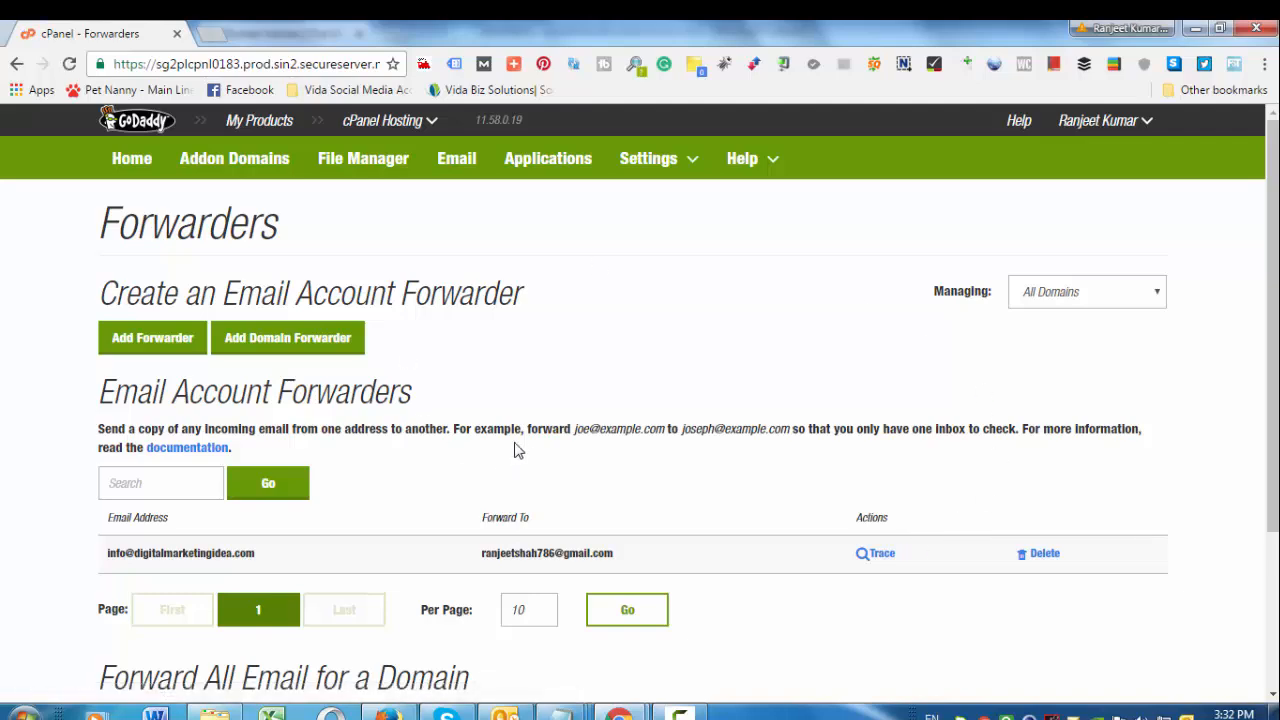
{"action": "scroll", "coordinate": [540, 450], "scroll_direction": "down", "scroll_amount": 2}
{"action": "scroll", "coordinate": [172, 266], "scroll_direction": "up", "scroll_amount": 1}
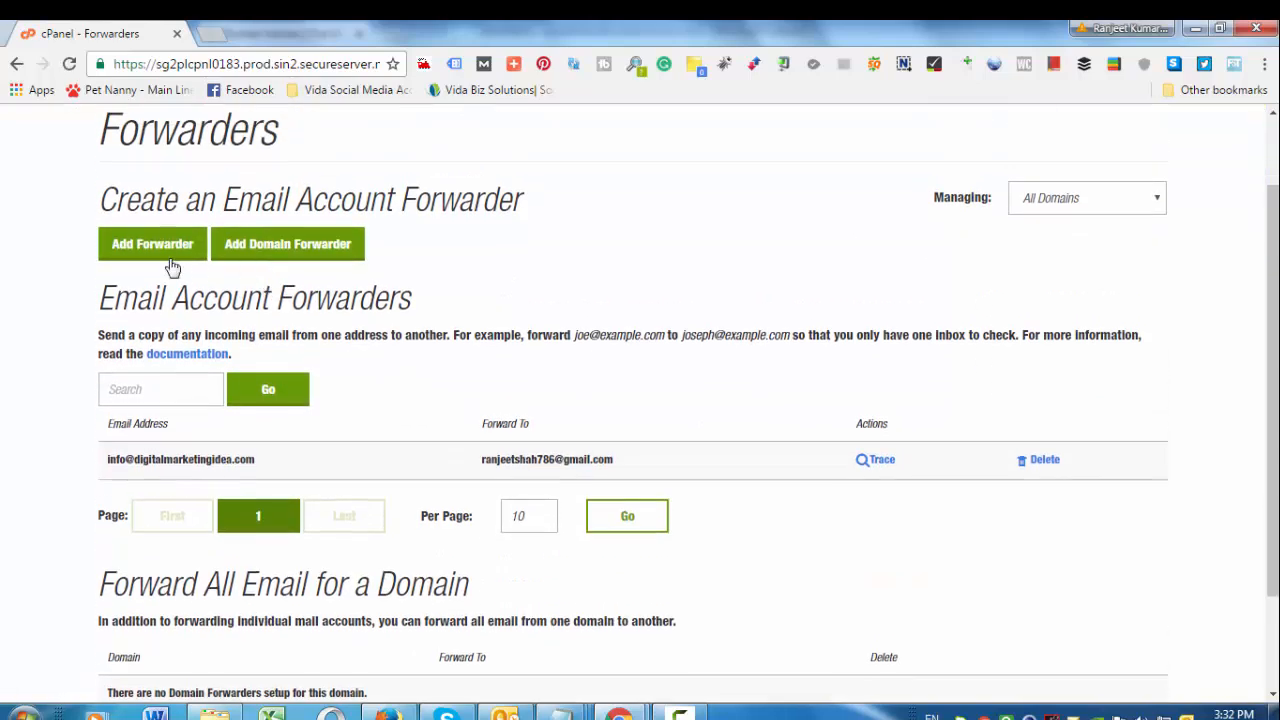
{"action": "left_click_drag", "start_coordinate": [122, 200], "coordinate": [604, 198]}
{"action": "left_click", "coordinate": [613, 226]}
Add a forwarder for Admin to the autofilled personal Gmail address and save it
{"action": "left_click", "coordinate": [178, 250]}
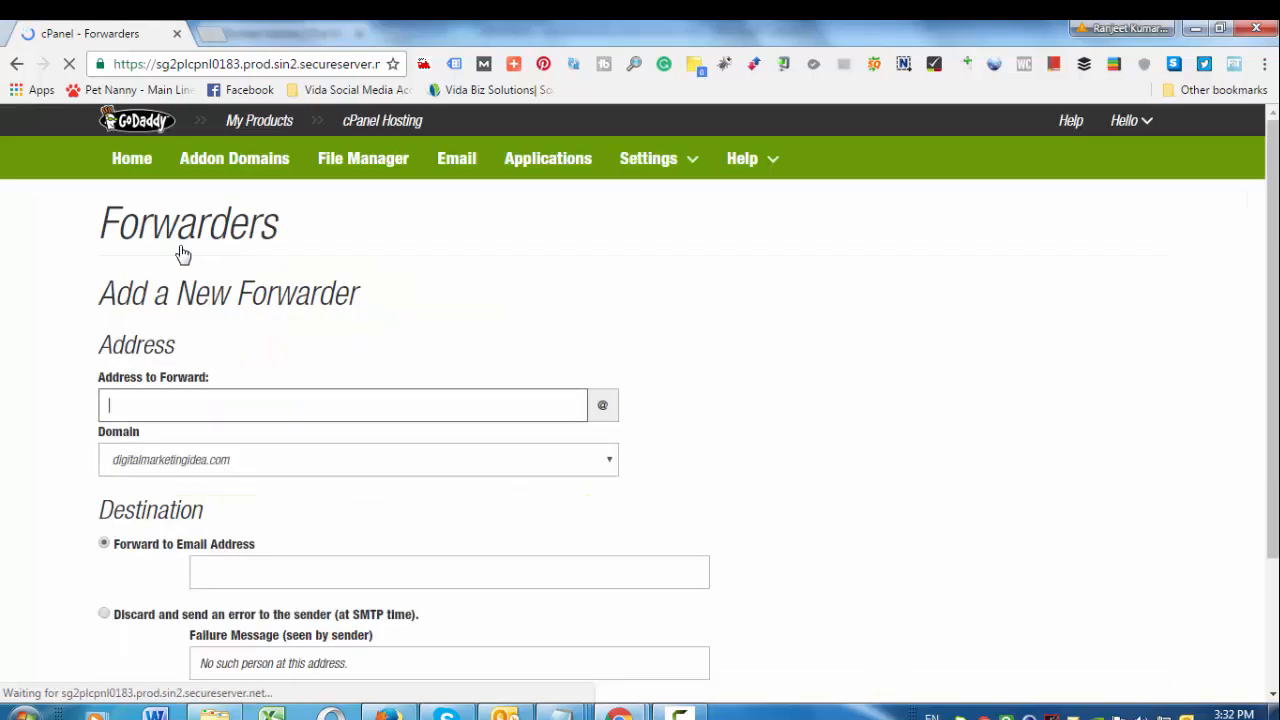
{"action": "type", "text": "Admin"}
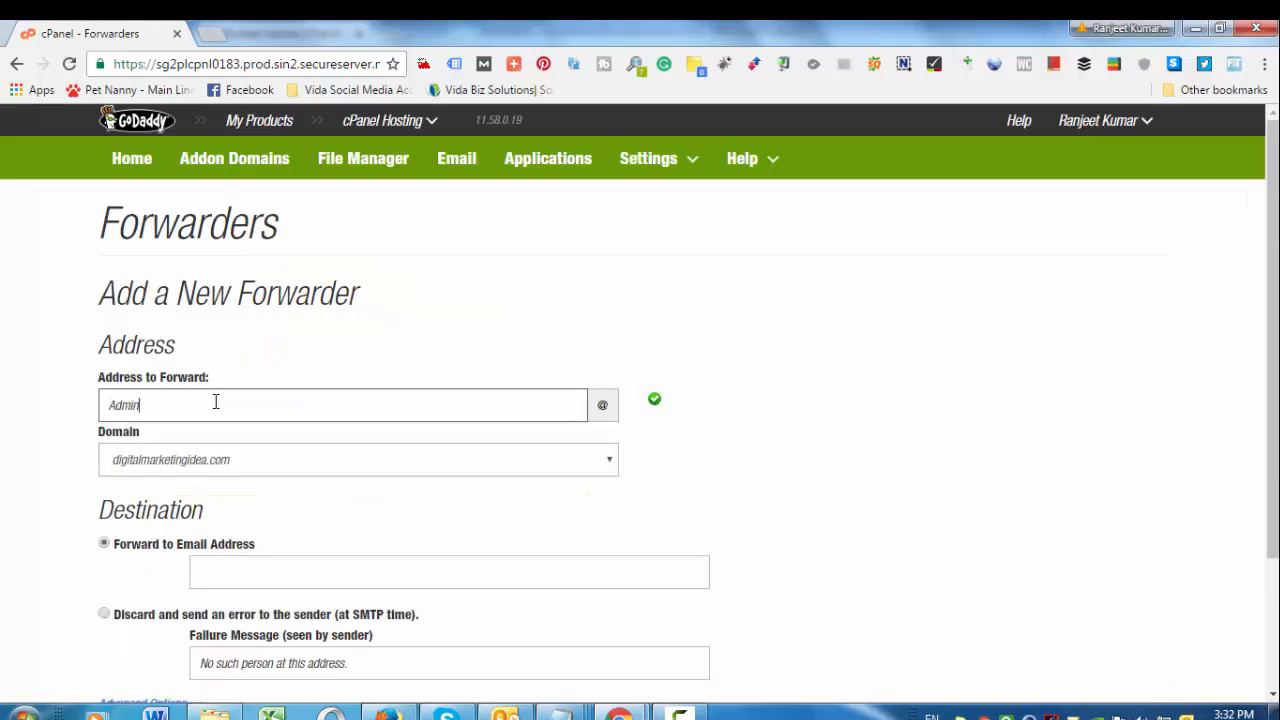
{"action": "scroll", "coordinate": [523, 351], "scroll_direction": "down", "scroll_amount": 2}
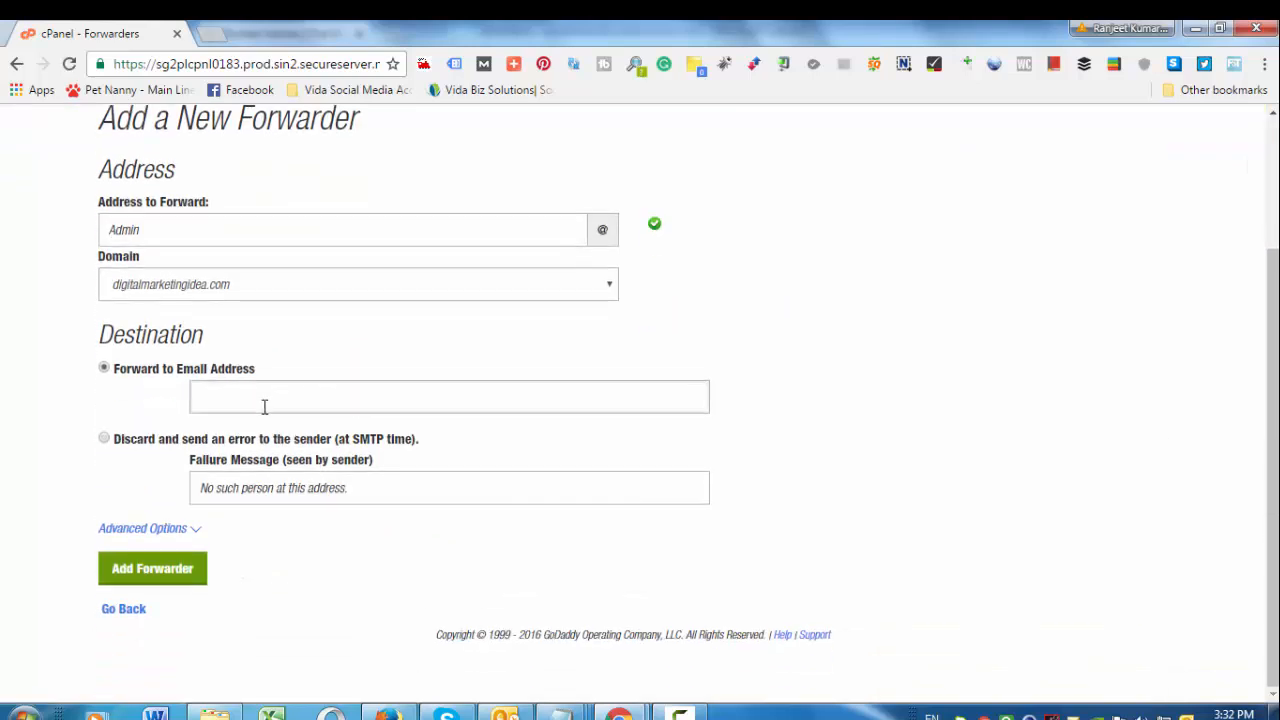
{"action": "left_click", "coordinate": [268, 399]}
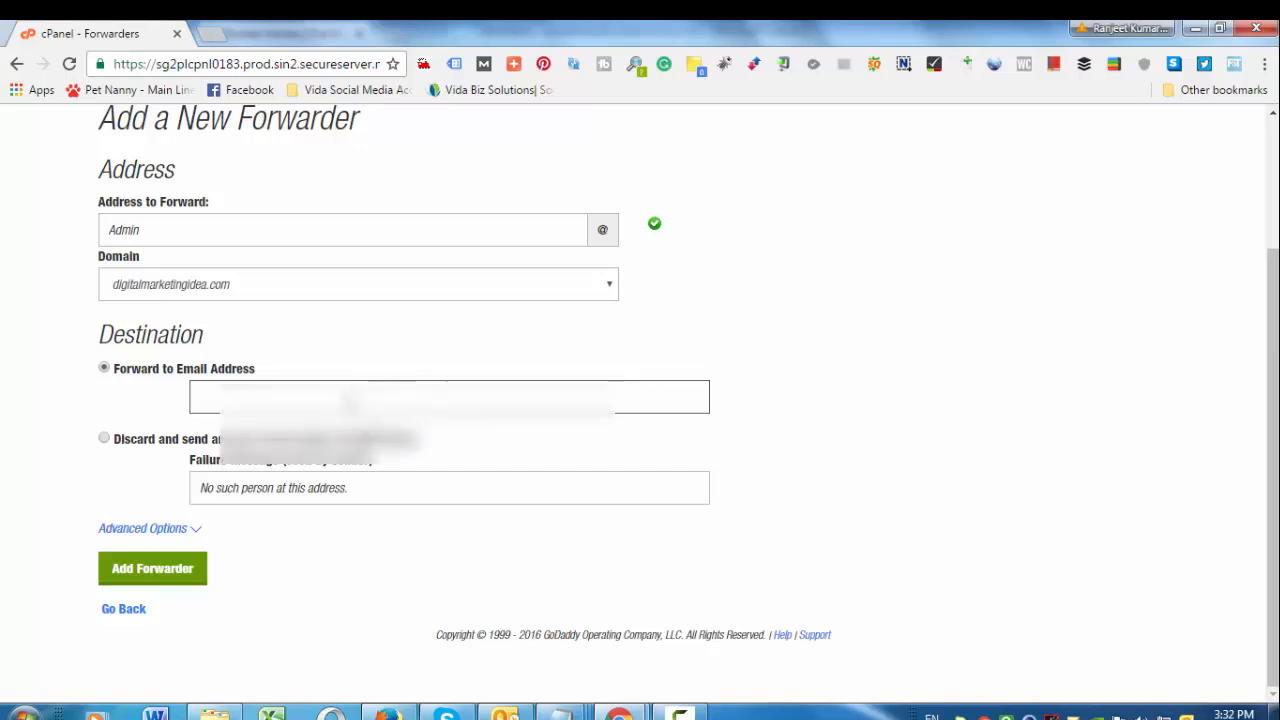
{"action": "type", "text": "ra"}
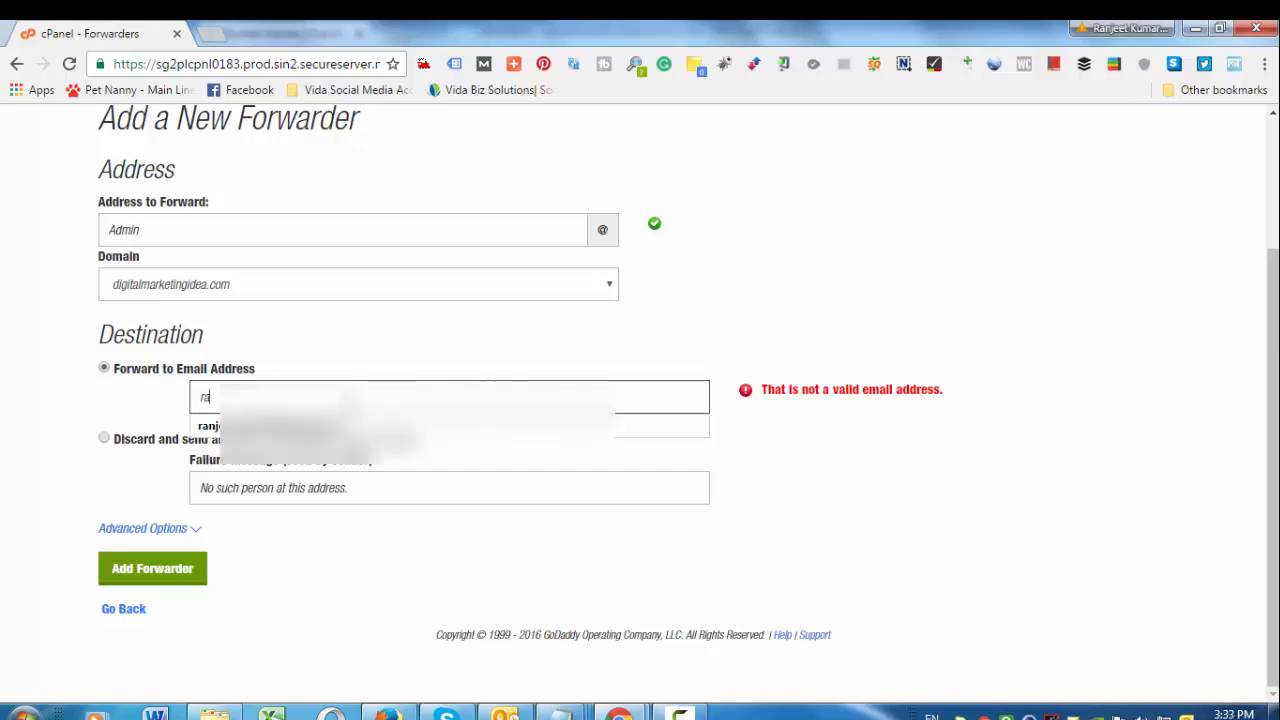
{"action": "key", "text": "Down"}
{"action": "key", "text": "Return"}
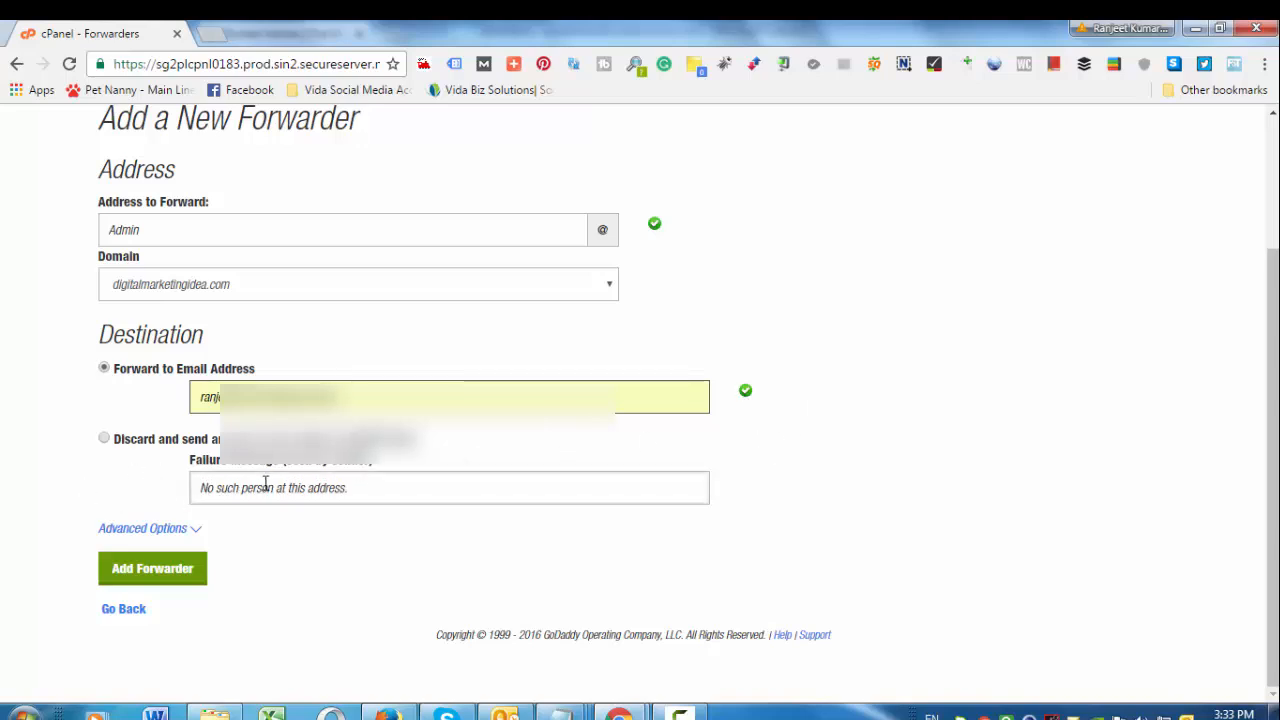
{"action": "left_click", "coordinate": [185, 570]}
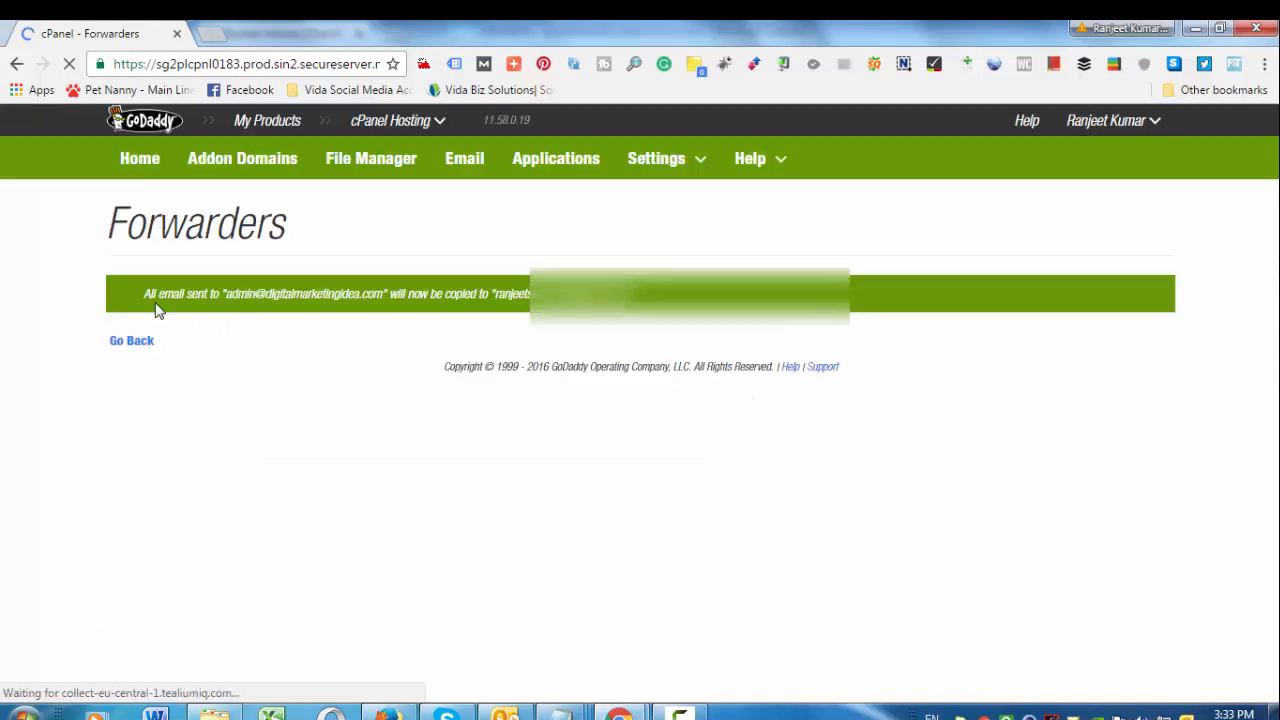
Review the forwarder confirmation and scroll to the admin and info mailboxes list
{"action": "left_click_drag", "start_coordinate": [143, 298], "coordinate": [505, 309]}
{"action": "left_click", "coordinate": [507, 290]}
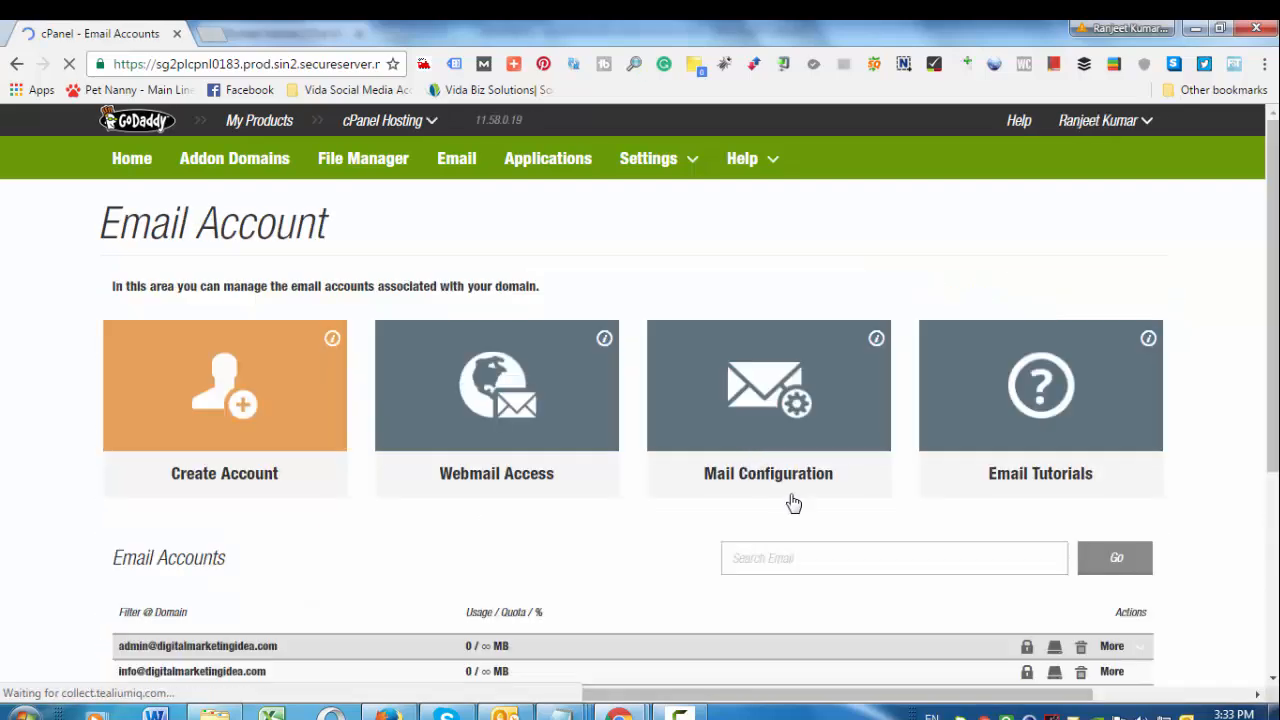
{"action": "scroll", "coordinate": [794, 510], "scroll_direction": "down", "scroll_amount": 2}
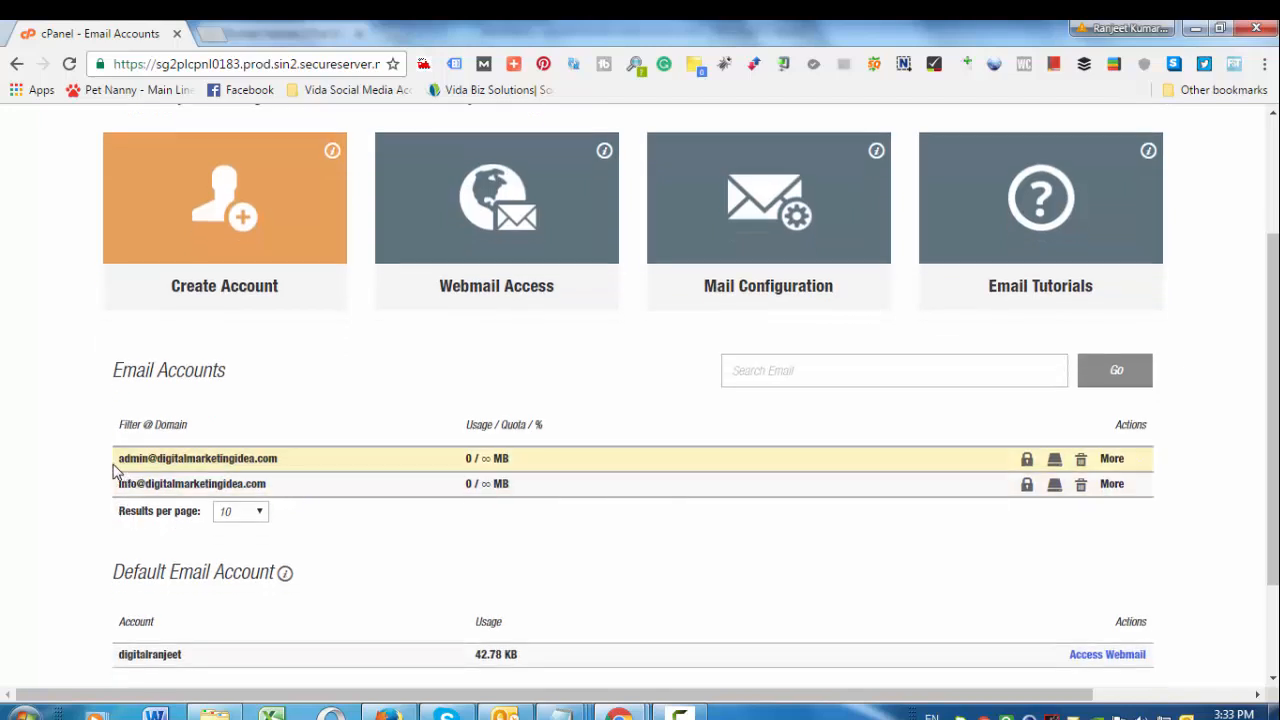
{"action": "left_click_drag", "start_coordinate": [116, 460], "coordinate": [306, 472]}
{"action": "left_click", "coordinate": [1116, 460]}
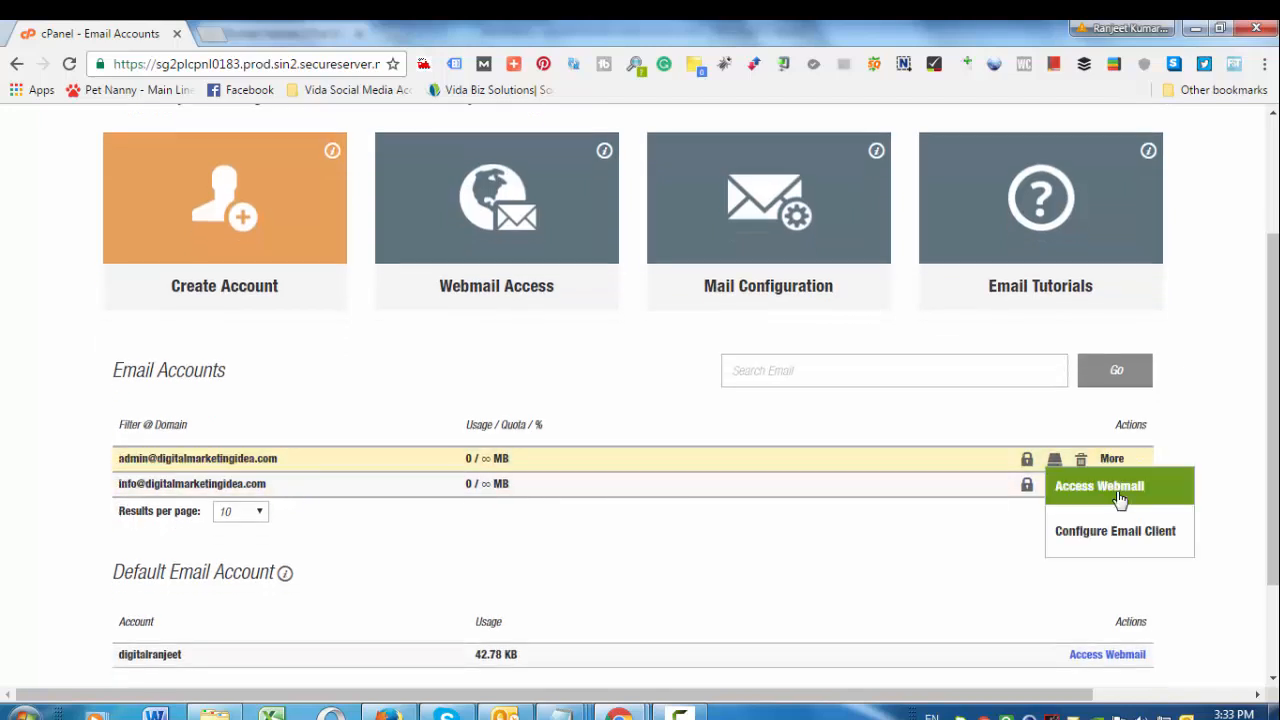
{"action": "left_click", "coordinate": [1117, 540]}
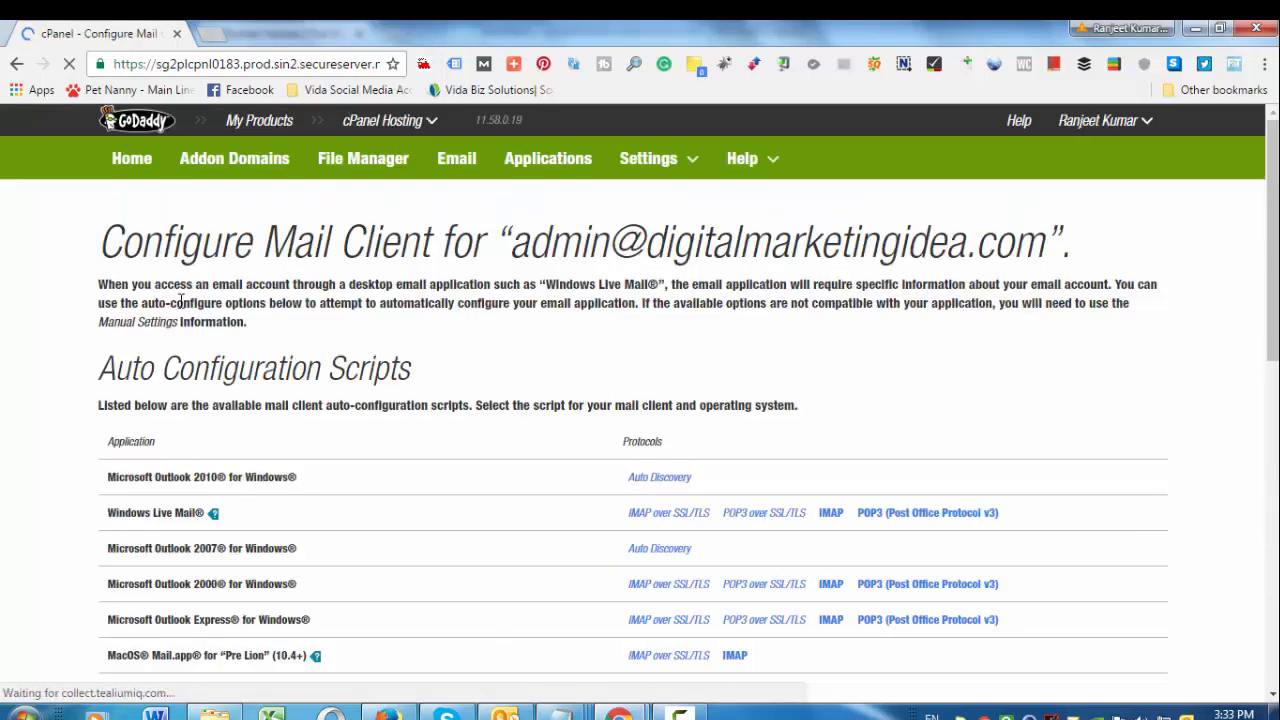
{"action": "left_click_drag", "start_coordinate": [98, 250], "coordinate": [1068, 252]}
{"action": "left_click", "coordinate": [407, 400]}
{"action": "scroll", "coordinate": [395, 460], "scroll_direction": "down", "scroll_amount": 8}
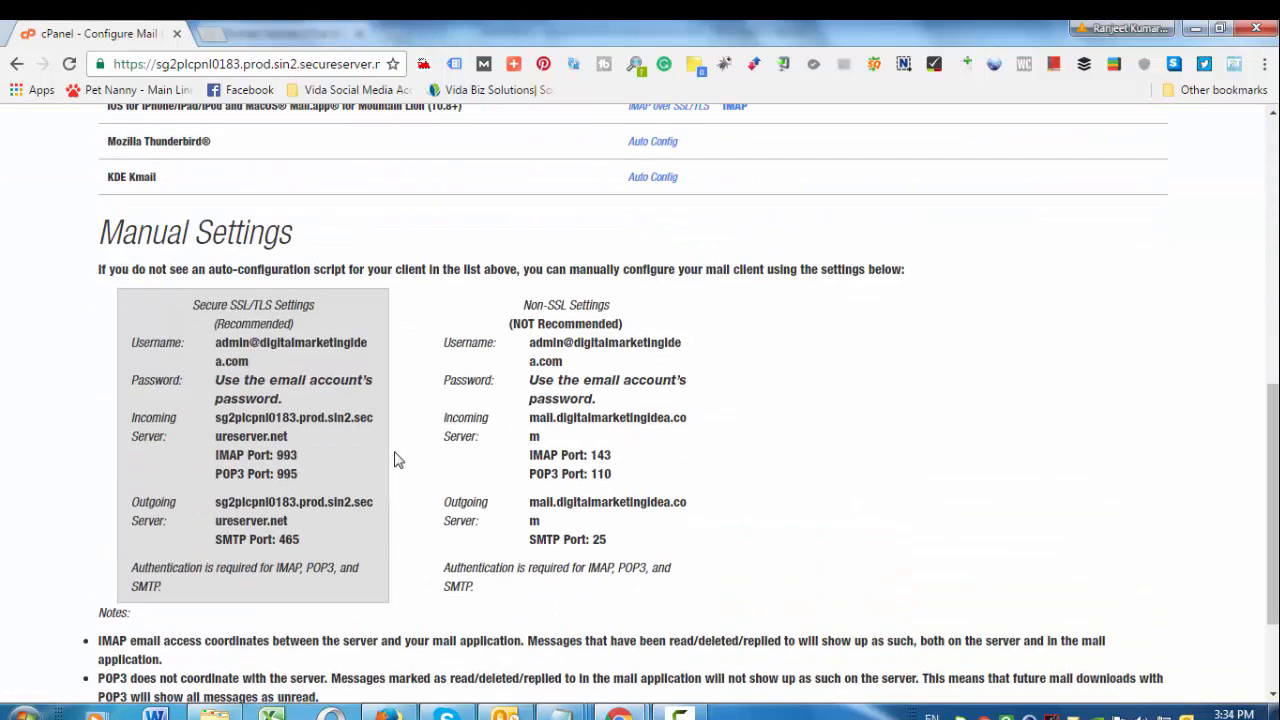
{"action": "left_click_drag", "start_coordinate": [205, 514], "coordinate": [300, 522]}
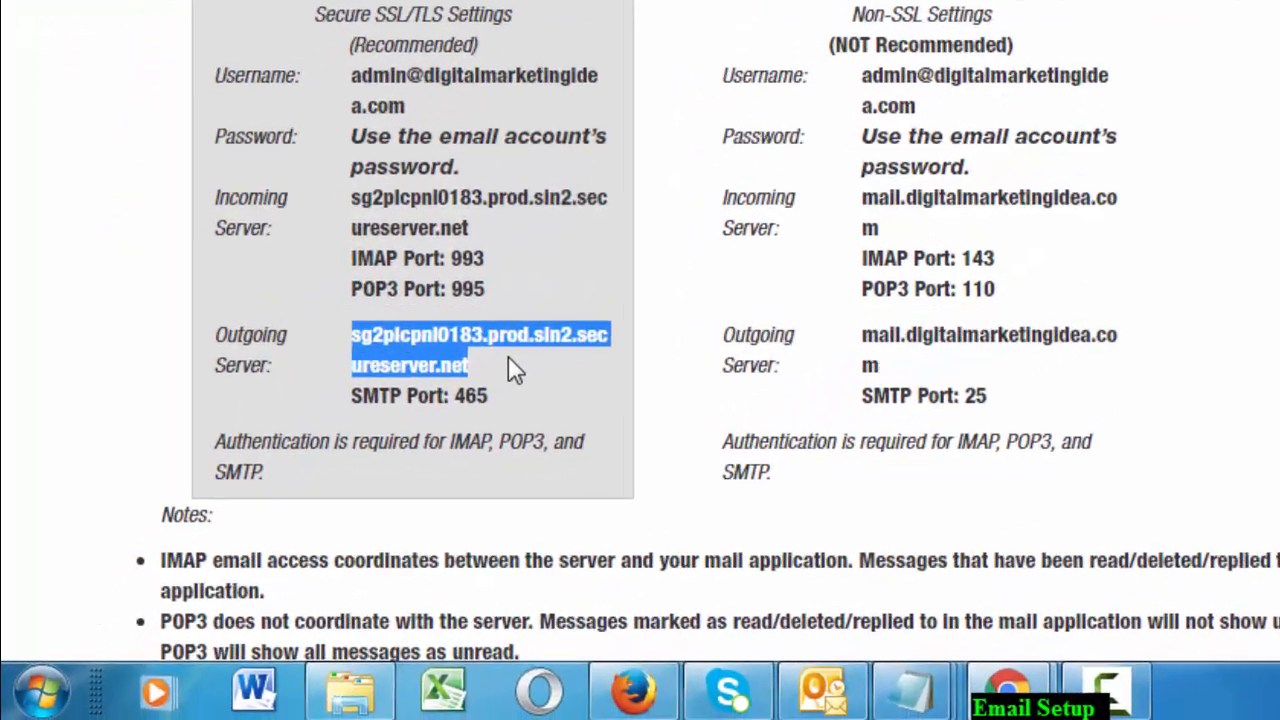
{"action": "left_click", "coordinate": [317, 523]}
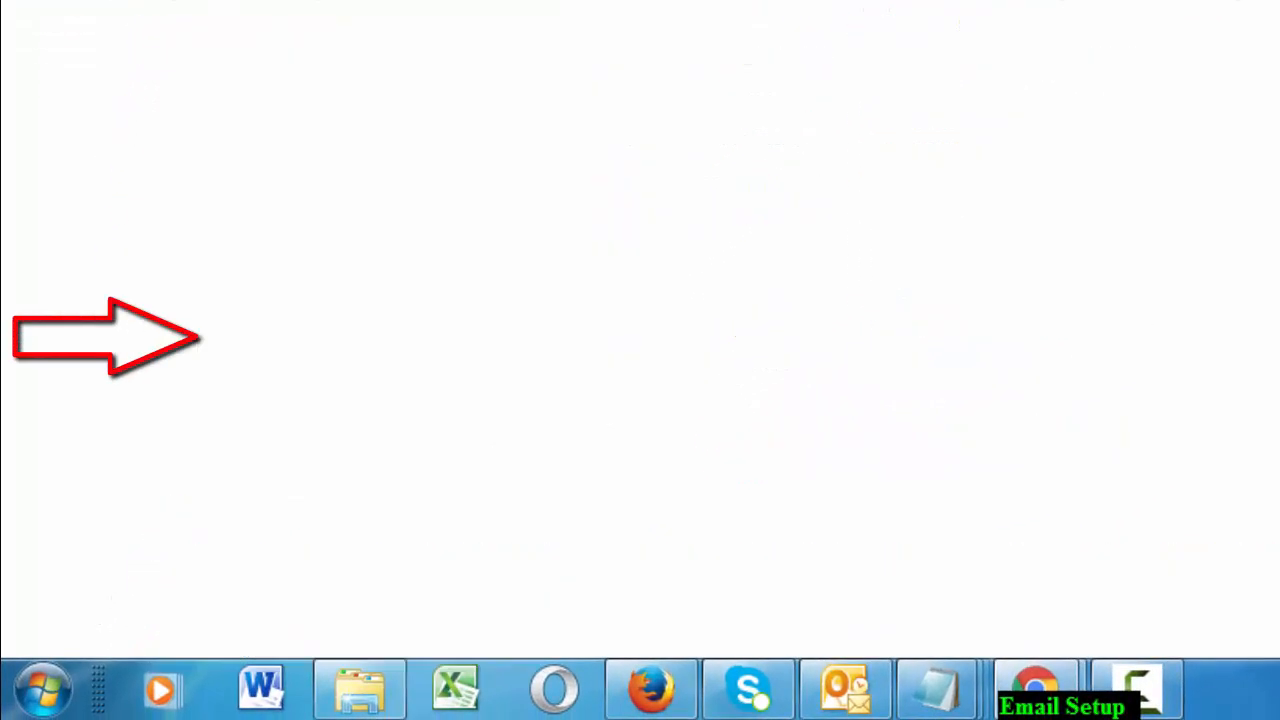
Go to Gmail in a new tab and sign in with the account password
{"action": "type", "text": "gmail"}
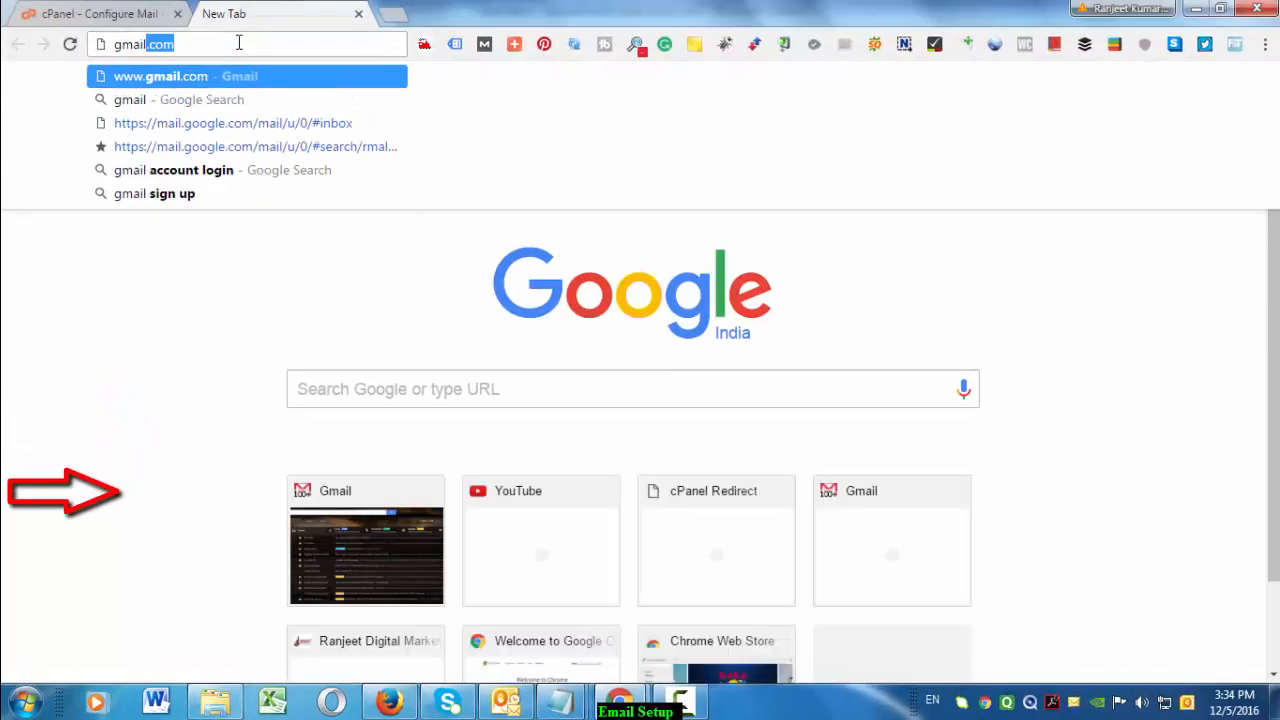
{"action": "key", "text": "Return"}
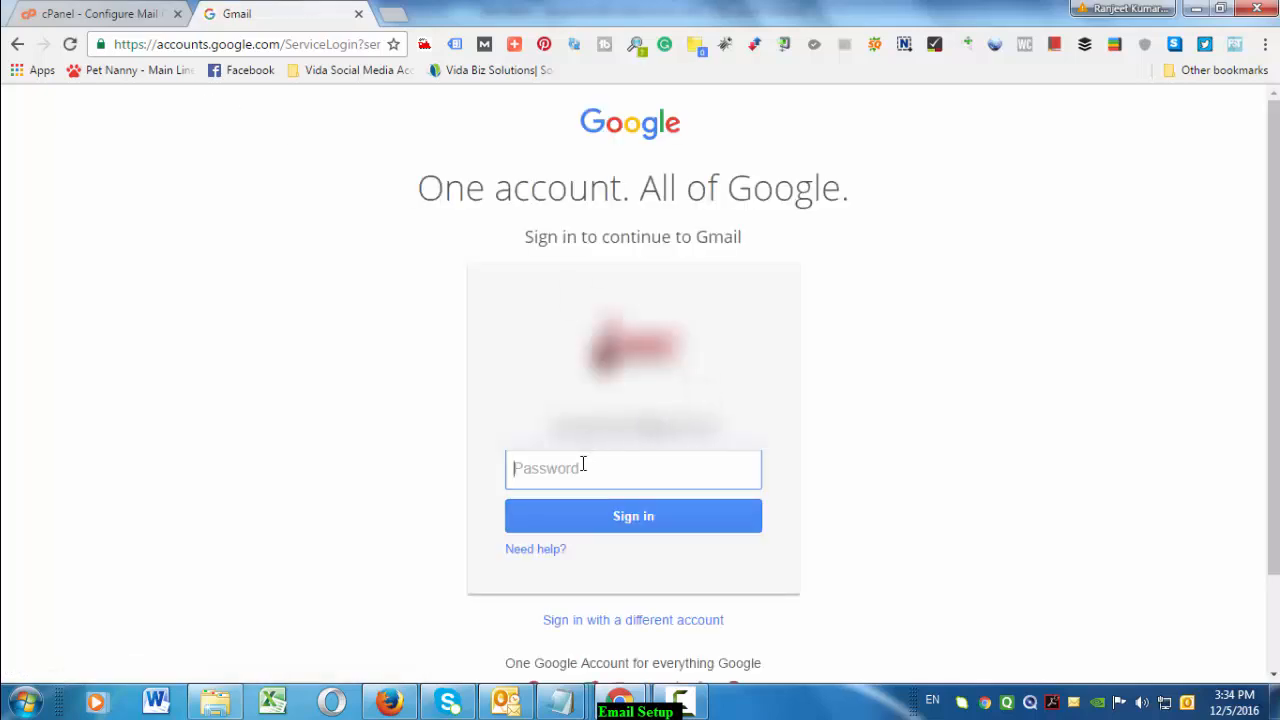
{"action": "type", "text": "•••••"}
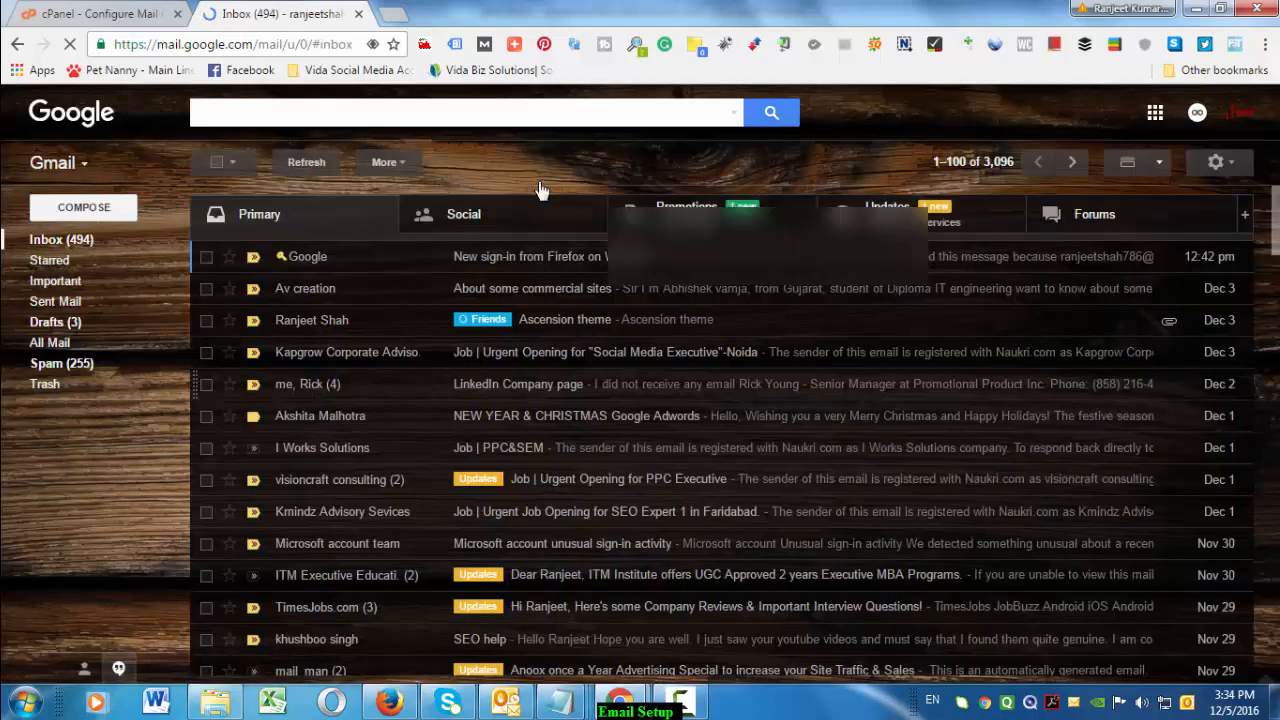
Open Gmail Settings > Accounts and Import and choose Add another email address
{"action": "left_click", "coordinate": [1228, 163]}
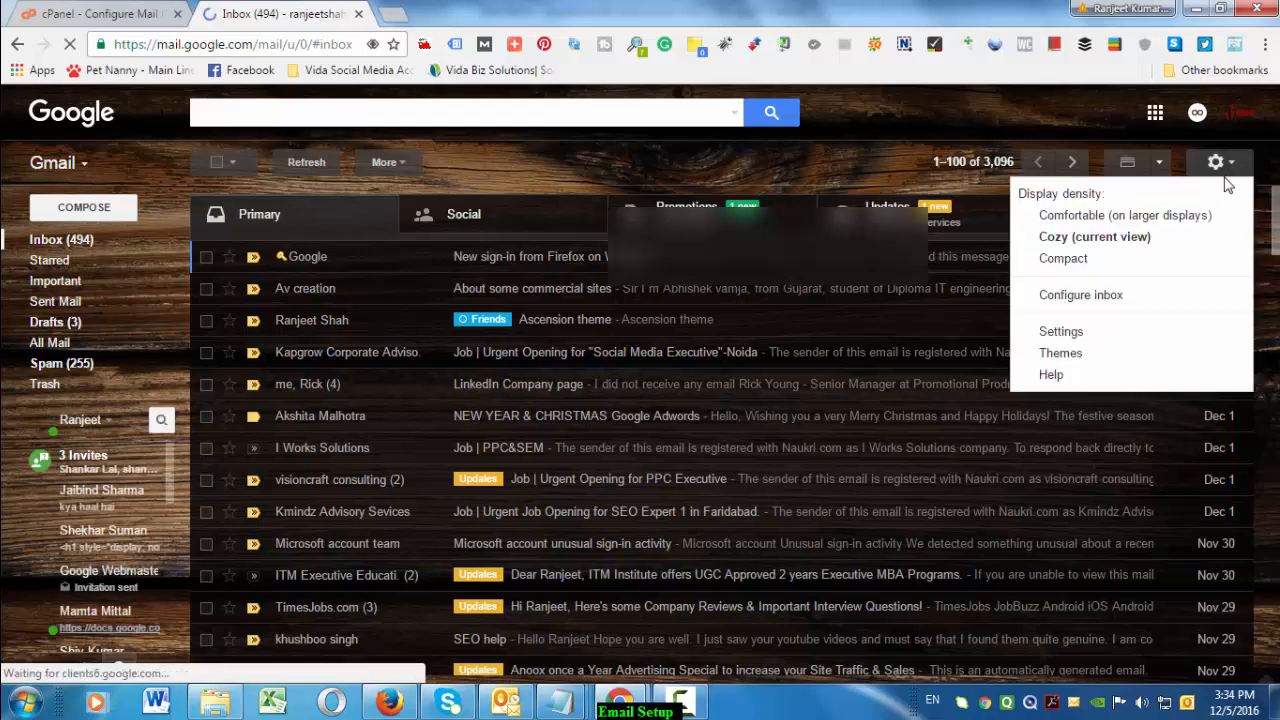
{"action": "left_click", "coordinate": [1074, 339]}
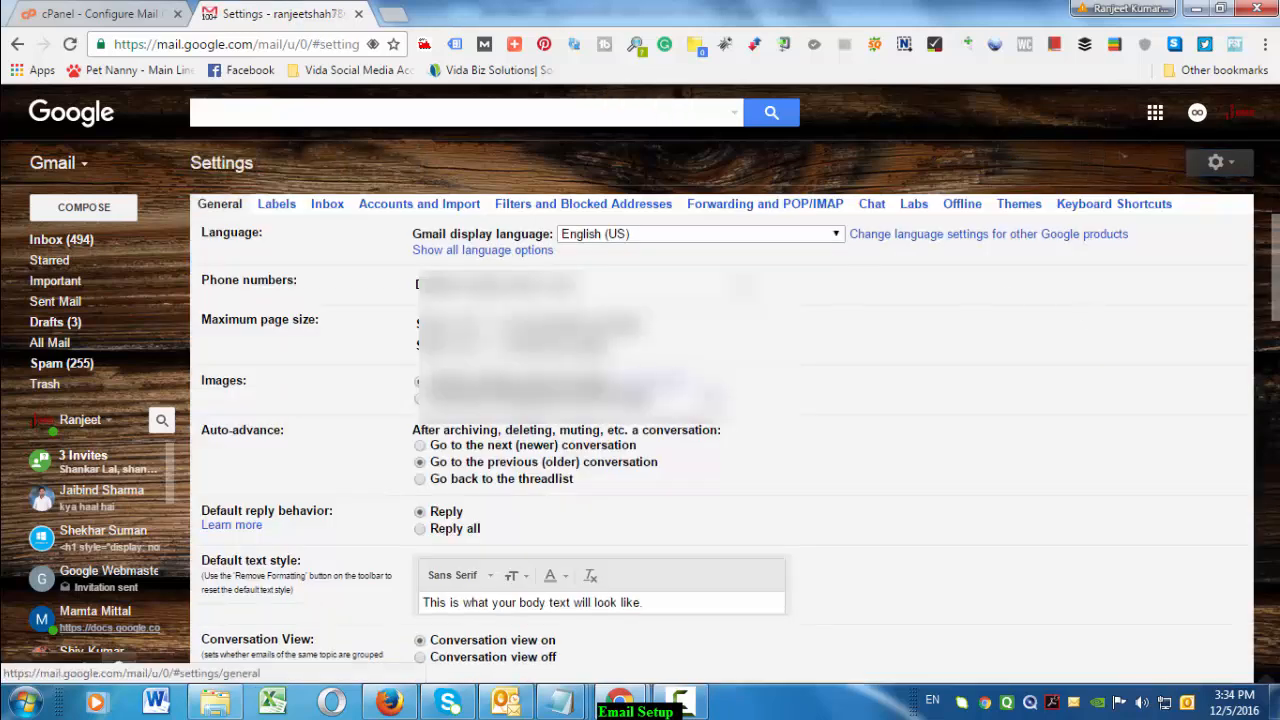
{"action": "left_click", "coordinate": [414, 208]}
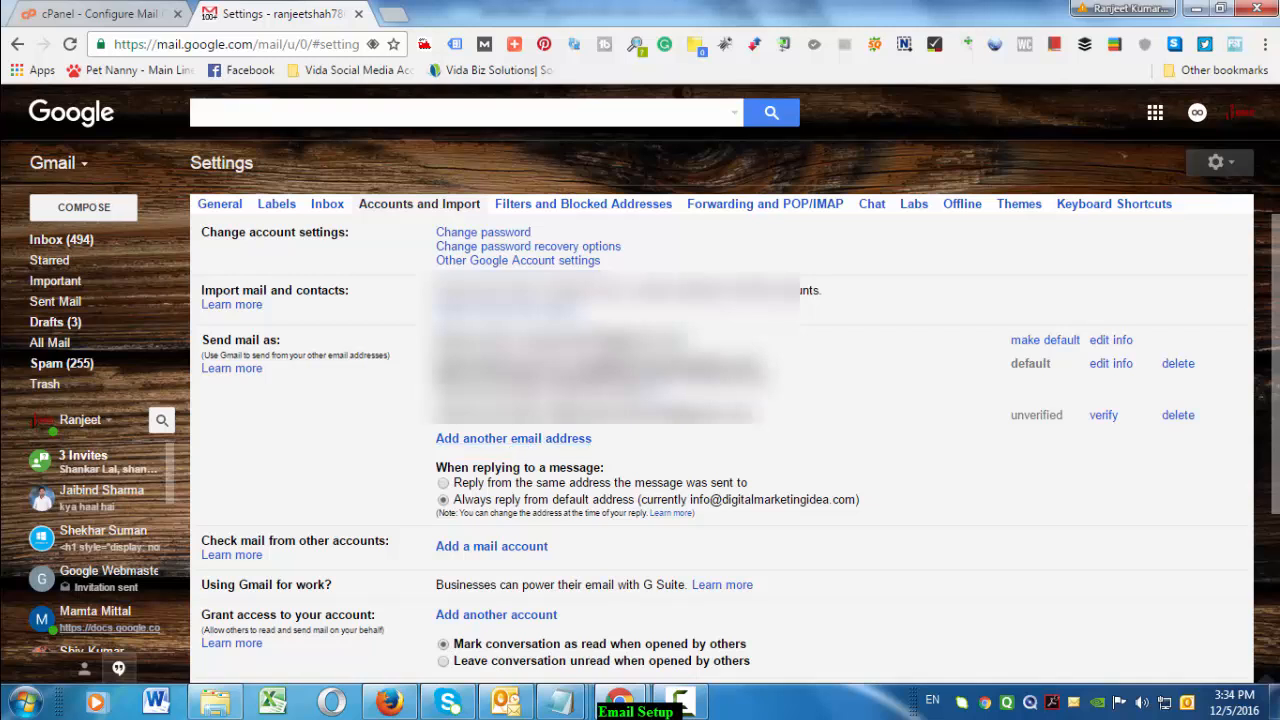
{"action": "left_click", "coordinate": [537, 441]}
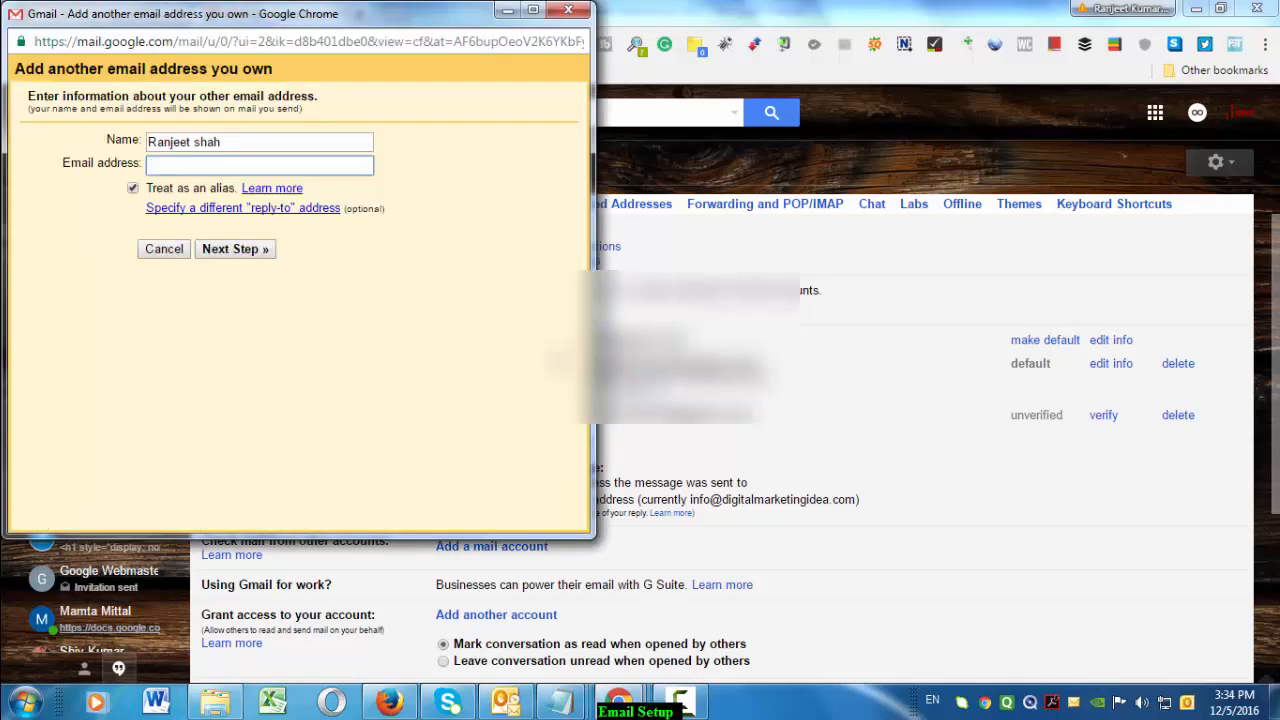
{"action": "left_click", "coordinate": [229, 144]}
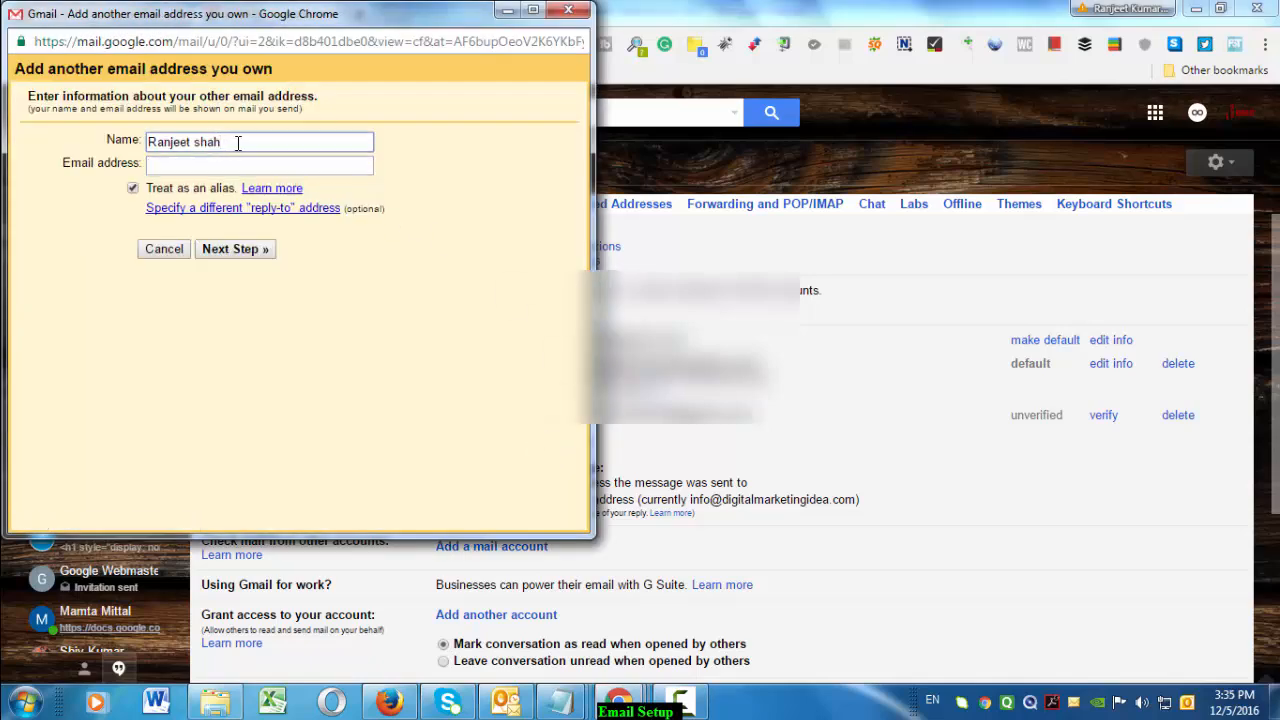
{"action": "left_click_drag", "start_coordinate": [246, 142], "coordinate": [80, 130]}
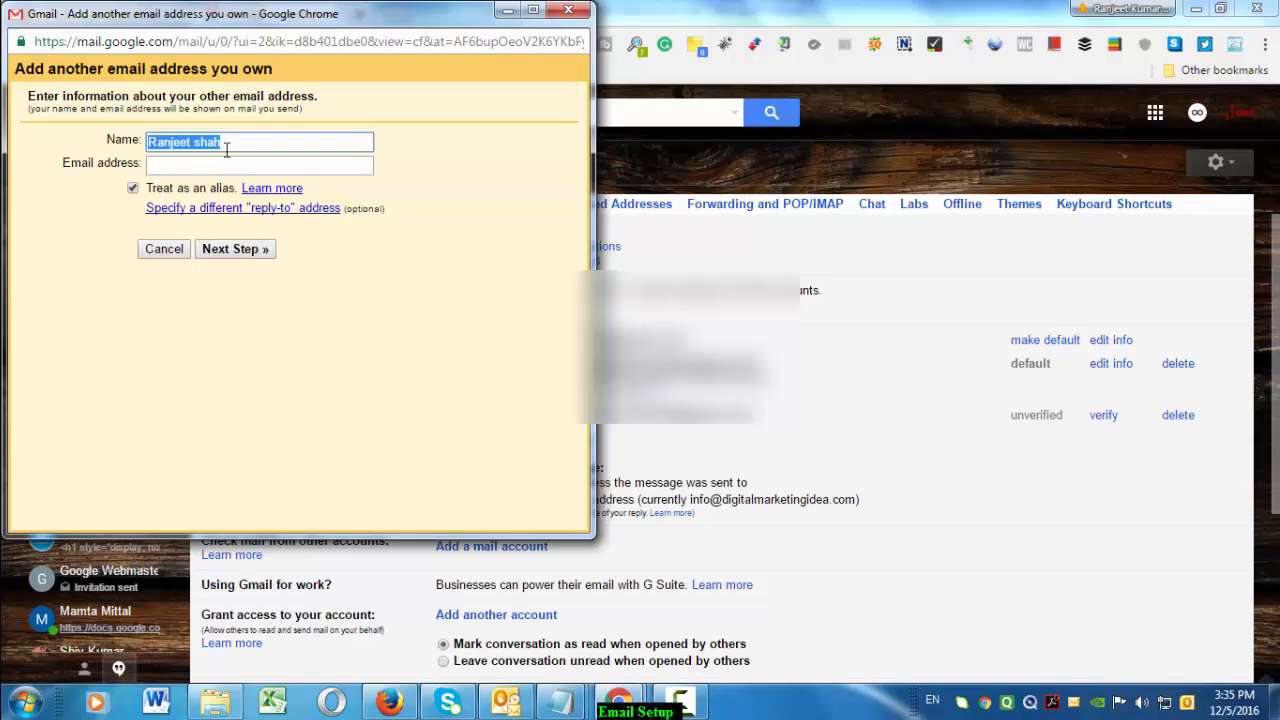
{"action": "type", "text": "D"}
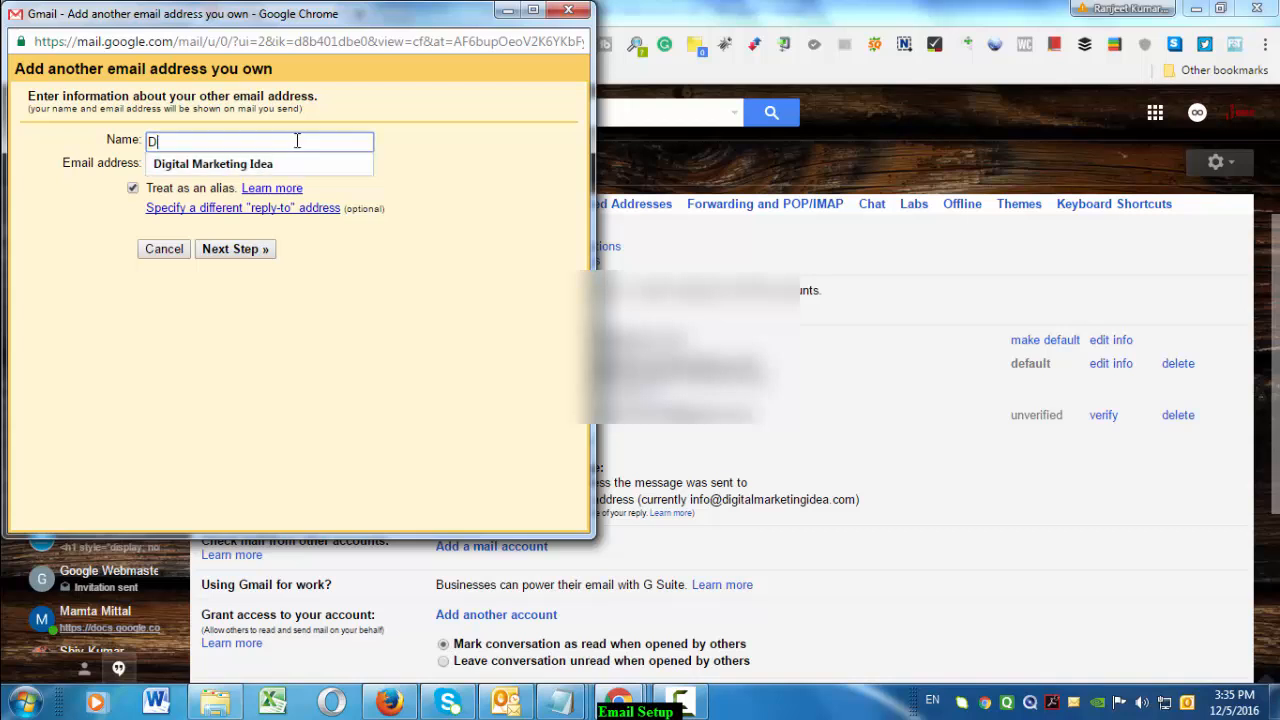
{"action": "left_click", "coordinate": [255, 172]}
{"action": "left_click", "coordinate": [256, 165]}
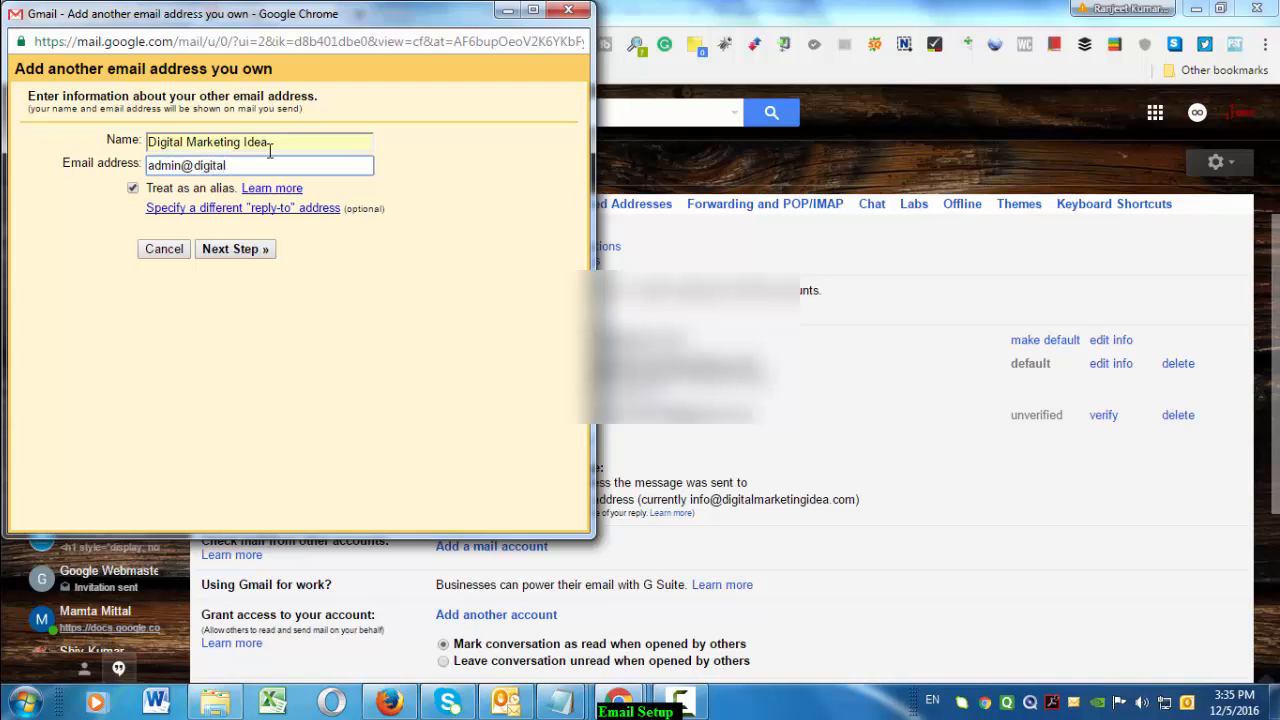
{"action": "type", "text": "marketingidea.com"}
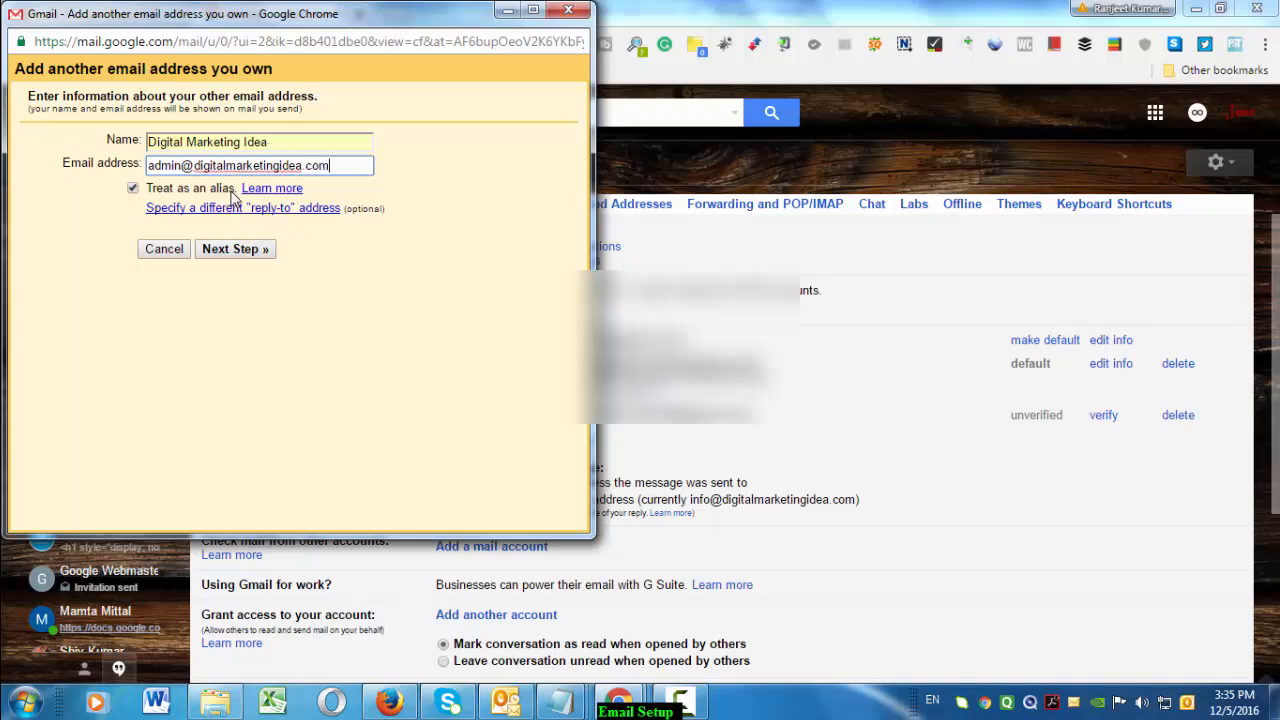
{"action": "left_click", "coordinate": [248, 253]}
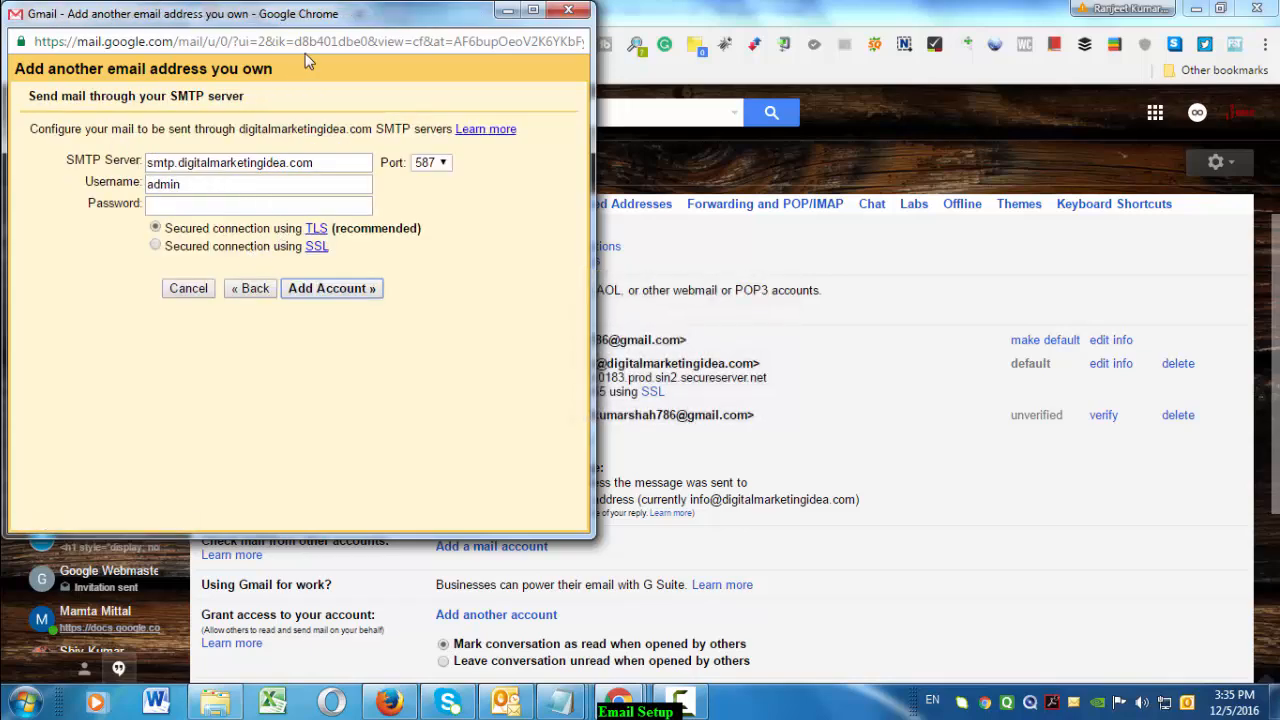
Copy the secure outgoing server name from cPanel's Manual Settings
{"action": "left_click_drag", "start_coordinate": [328, 24], "coordinate": [734, 106]}
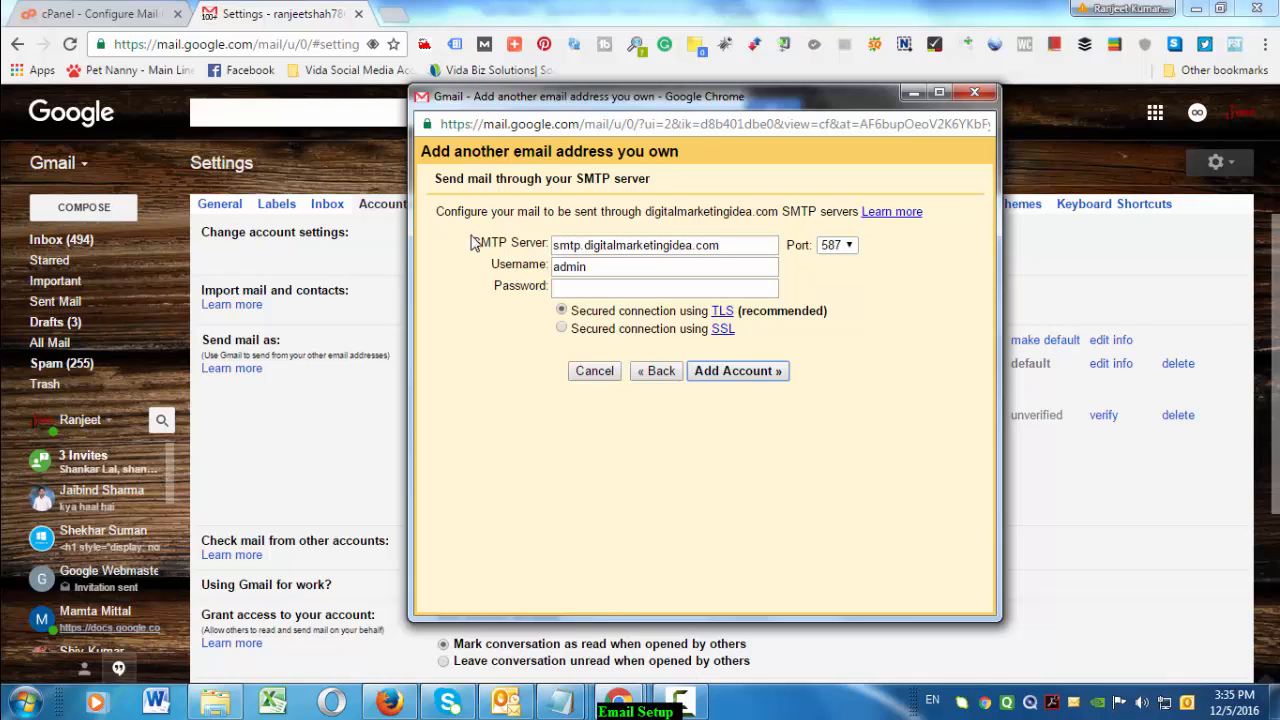
{"action": "left_click_drag", "start_coordinate": [474, 242], "coordinate": [536, 287]}
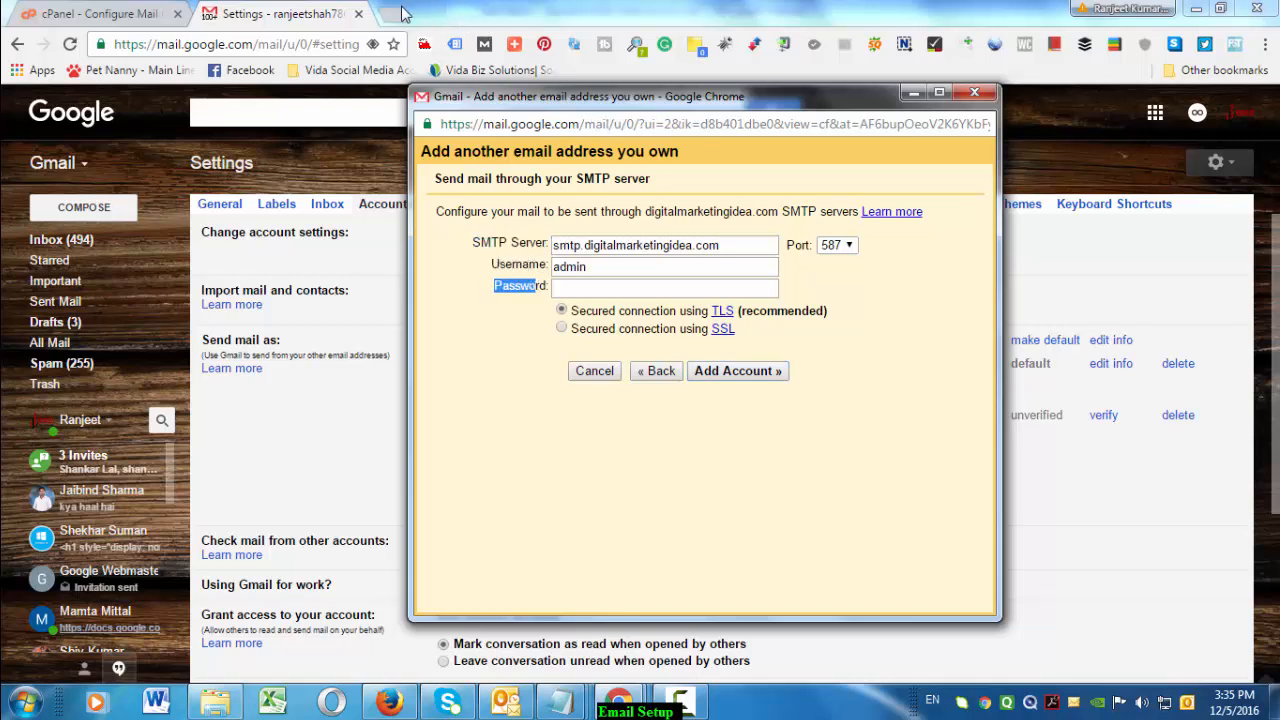
{"action": "left_click", "coordinate": [122, 14]}
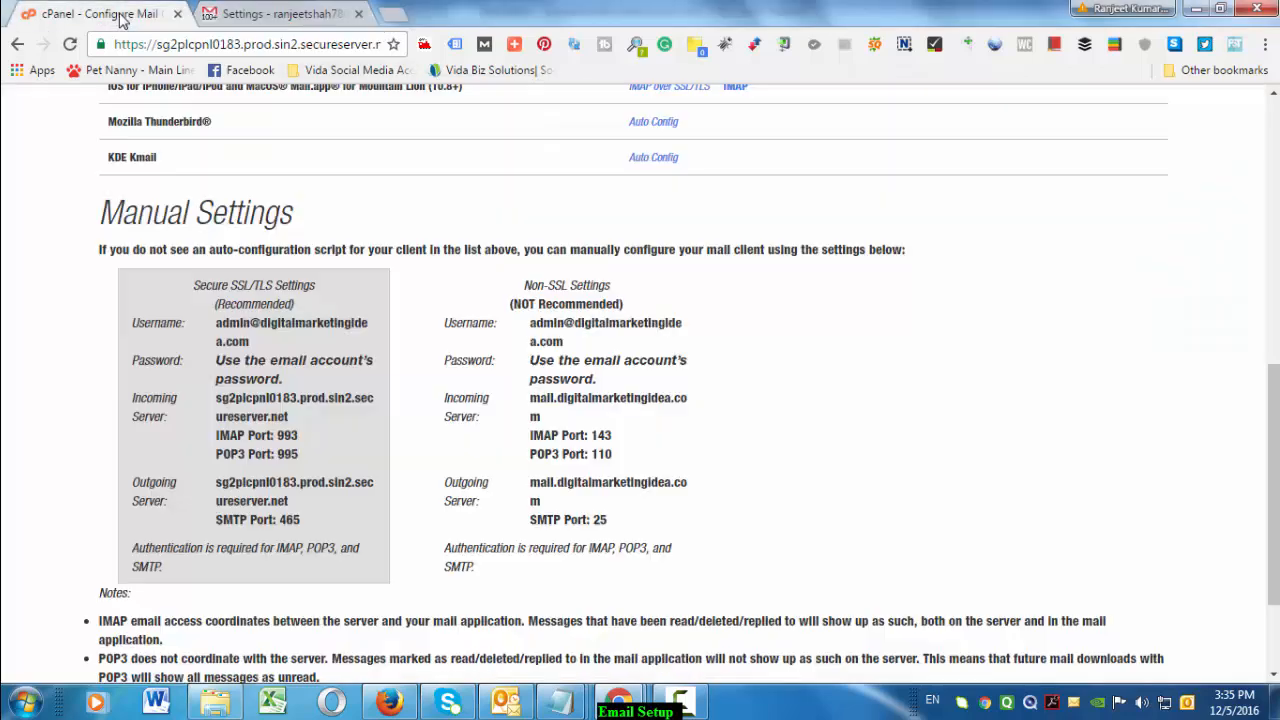
{"action": "mouse_move", "coordinate": [209, 488]}
{"action": "left_mouse_down"}
{"action": "mouse_move", "coordinate": [286, 500]}
{"action": "mouse_move", "coordinate": [301, 520]}
{"action": "mouse_move", "coordinate": [277, 495]}
{"action": "mouse_move", "coordinate": [218, 483]}
{"action": "left_mouse_up"}
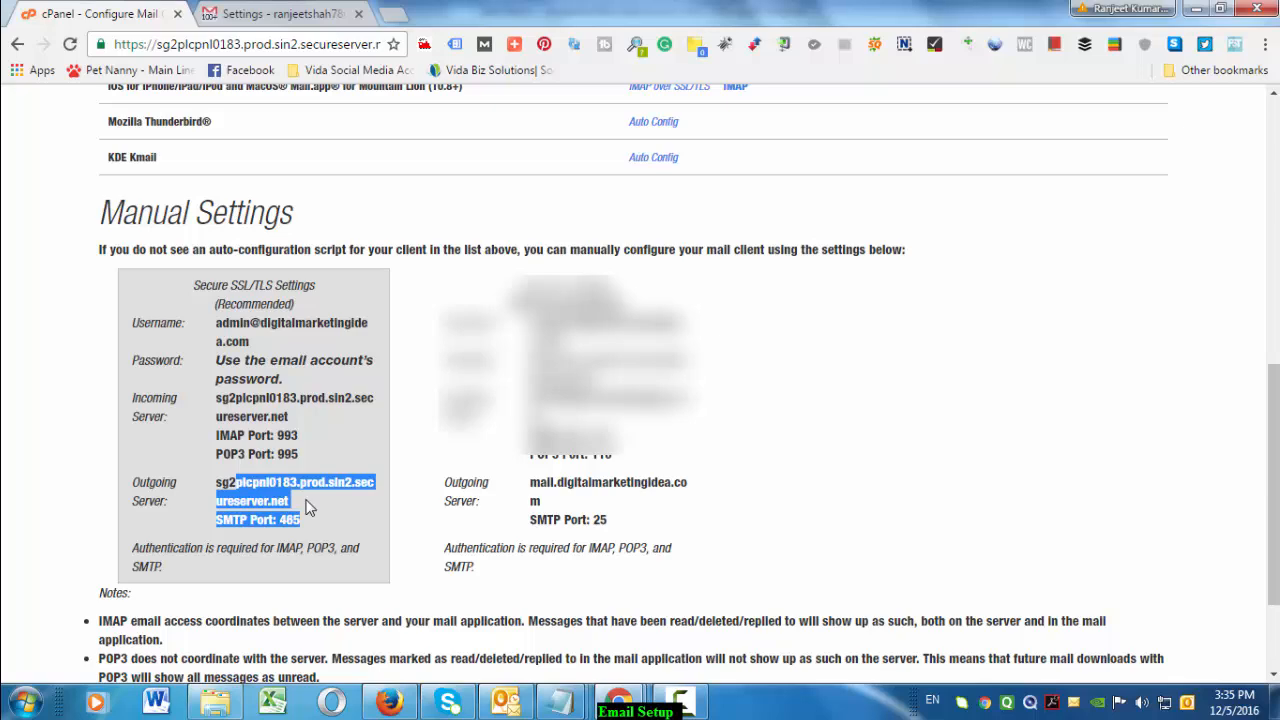
{"action": "left_click_drag", "start_coordinate": [290, 501], "coordinate": [222, 483]}
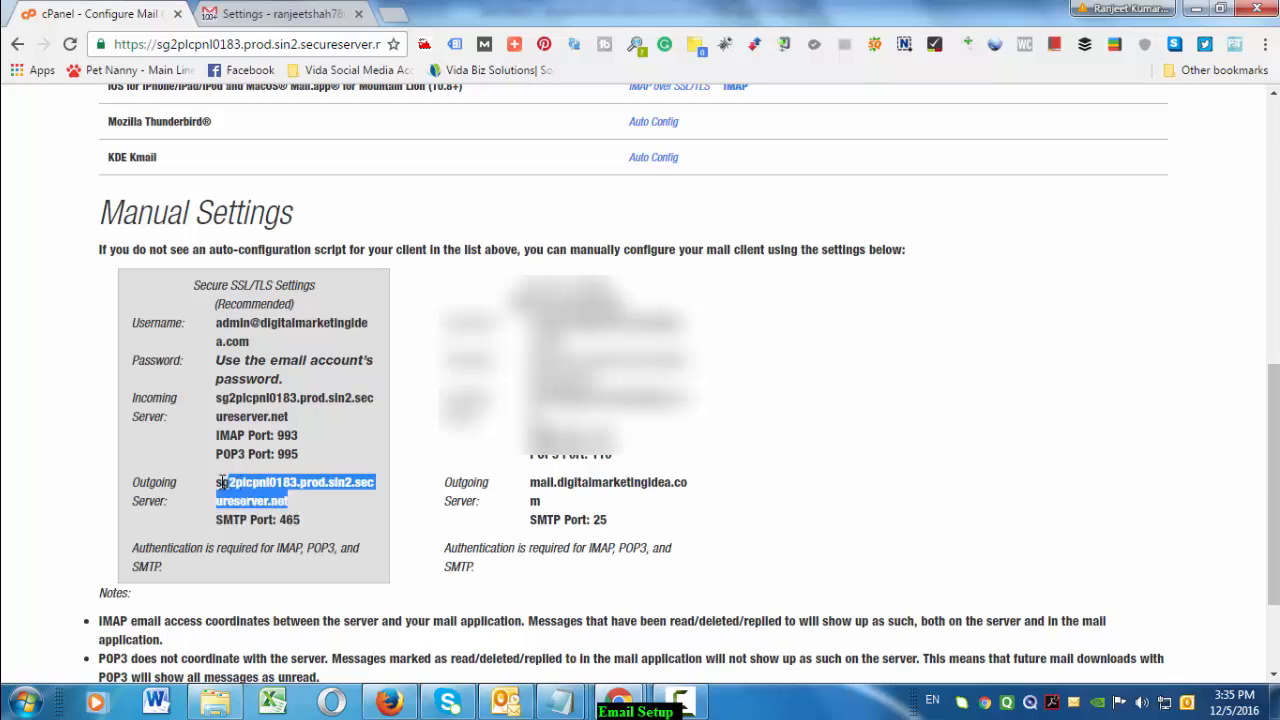
Paste sg2plcpnl0183.prod.sin2.secureserver.net into Gmail's SMTP Server field and check cPanel's port 465
{"action": "left_click", "coordinate": [270, 13]}
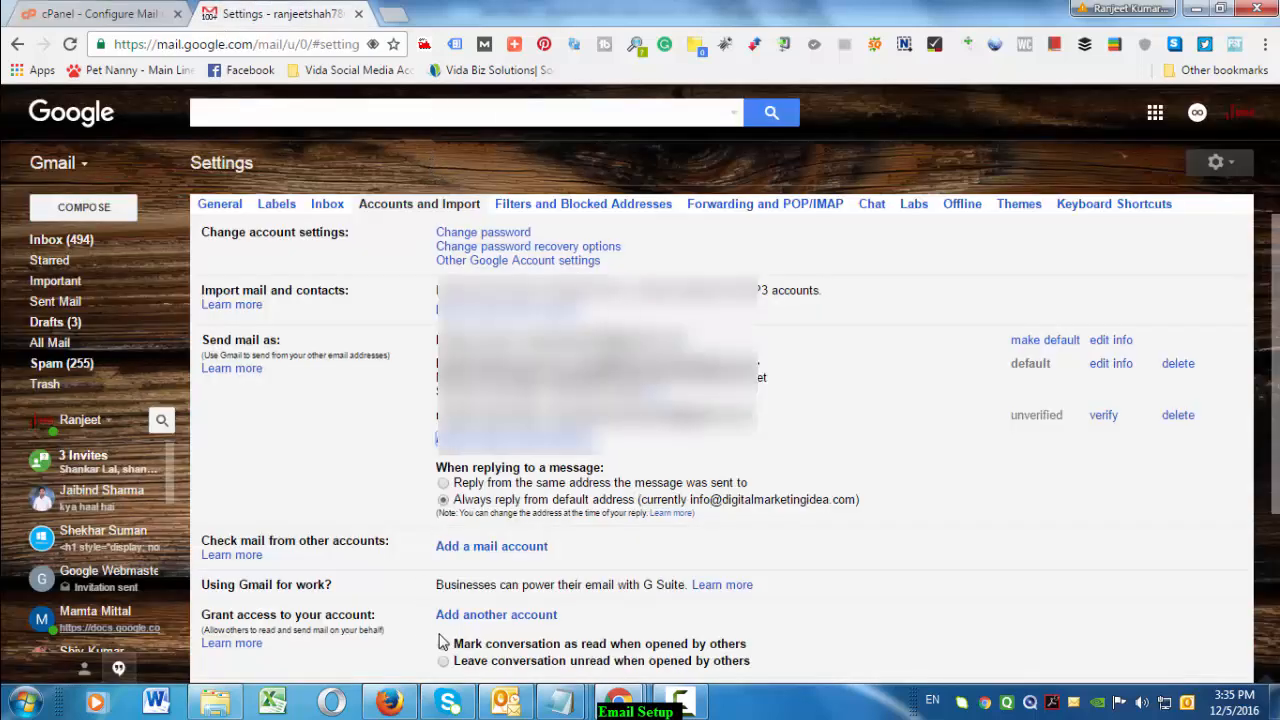
{"action": "left_click", "coordinate": [640, 700]}
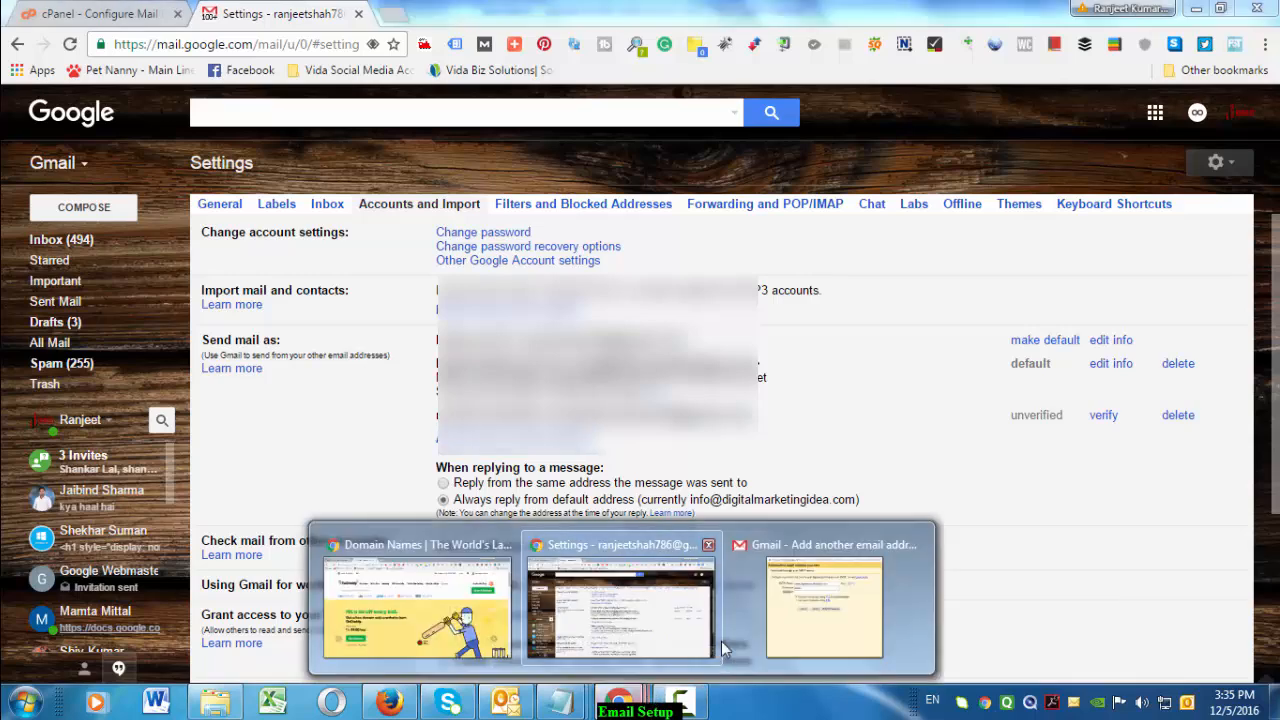
{"action": "left_click", "coordinate": [814, 628]}
{"action": "left_click", "coordinate": [677, 245]}
{"action": "key", "text": "ctrl+a"}
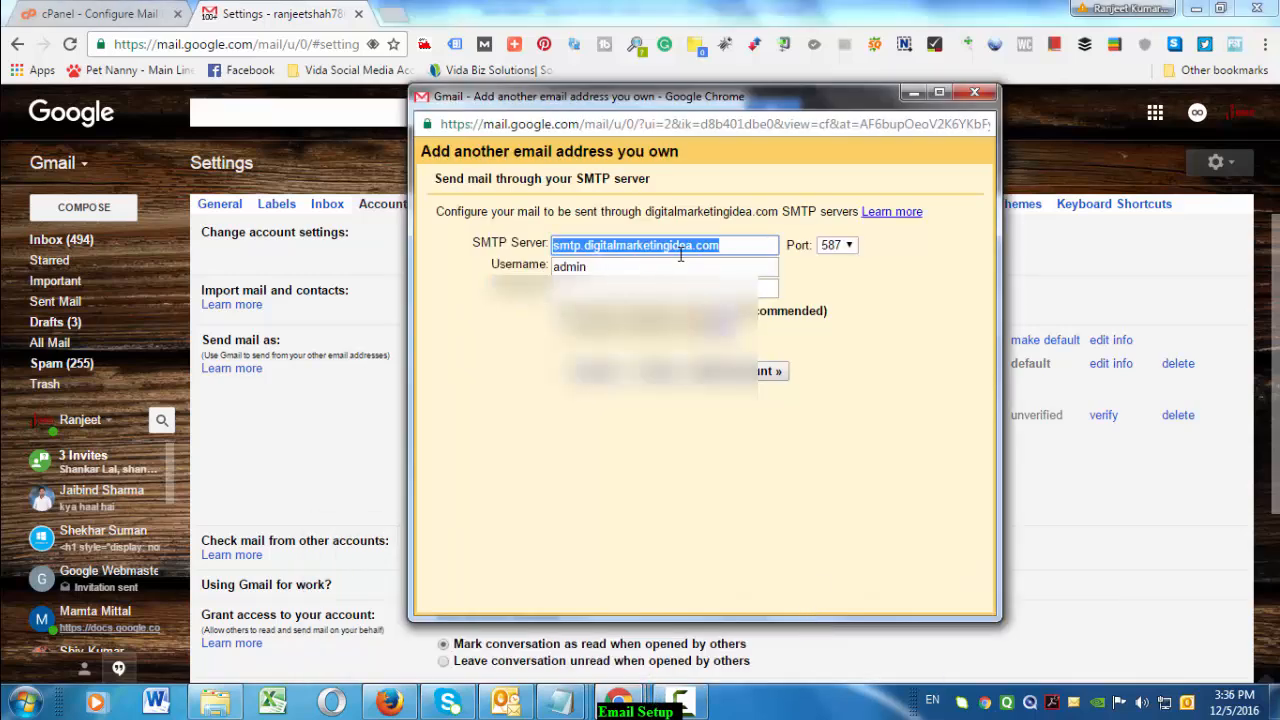
{"action": "type", "text": "sg2plcpnl0183.prod.sin2.secureserver.net"}
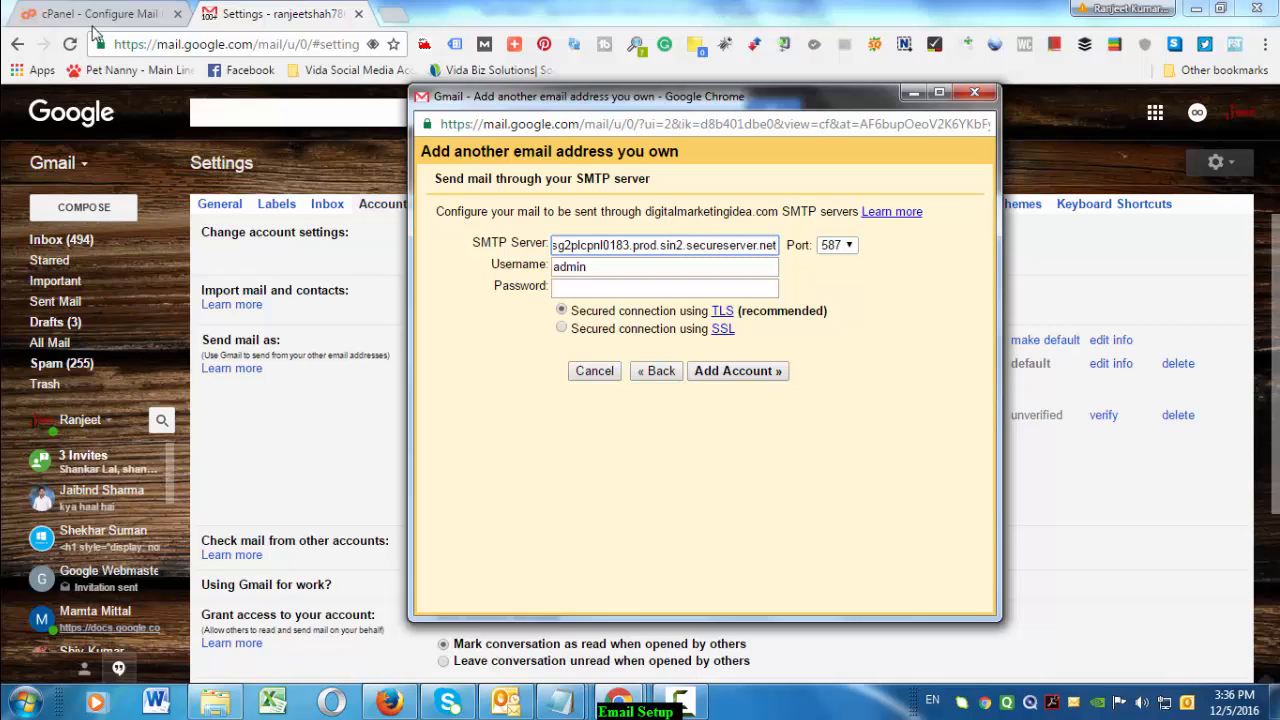
{"action": "key", "text": "alt+Tab"}
{"action": "left_click_drag", "start_coordinate": [302, 520], "coordinate": [287, 521]}
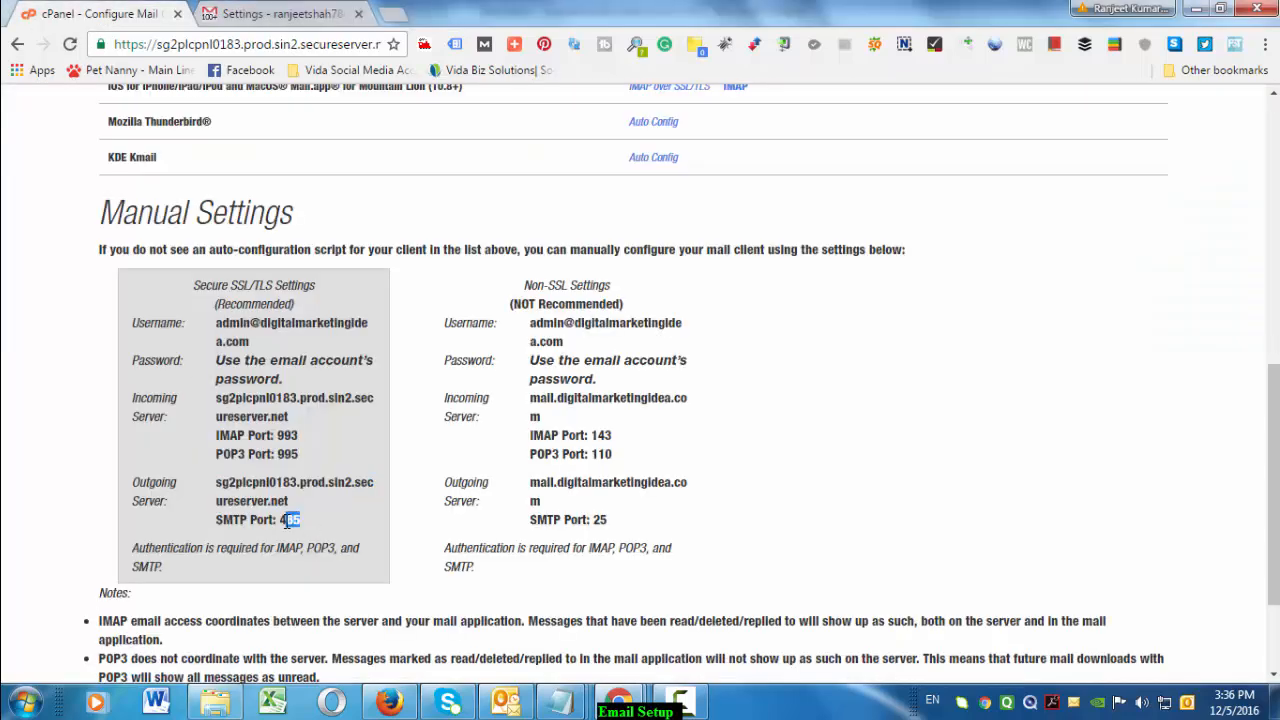
{"action": "key", "text": "alt+Tab"}
{"action": "left_click", "coordinate": [620, 700]}
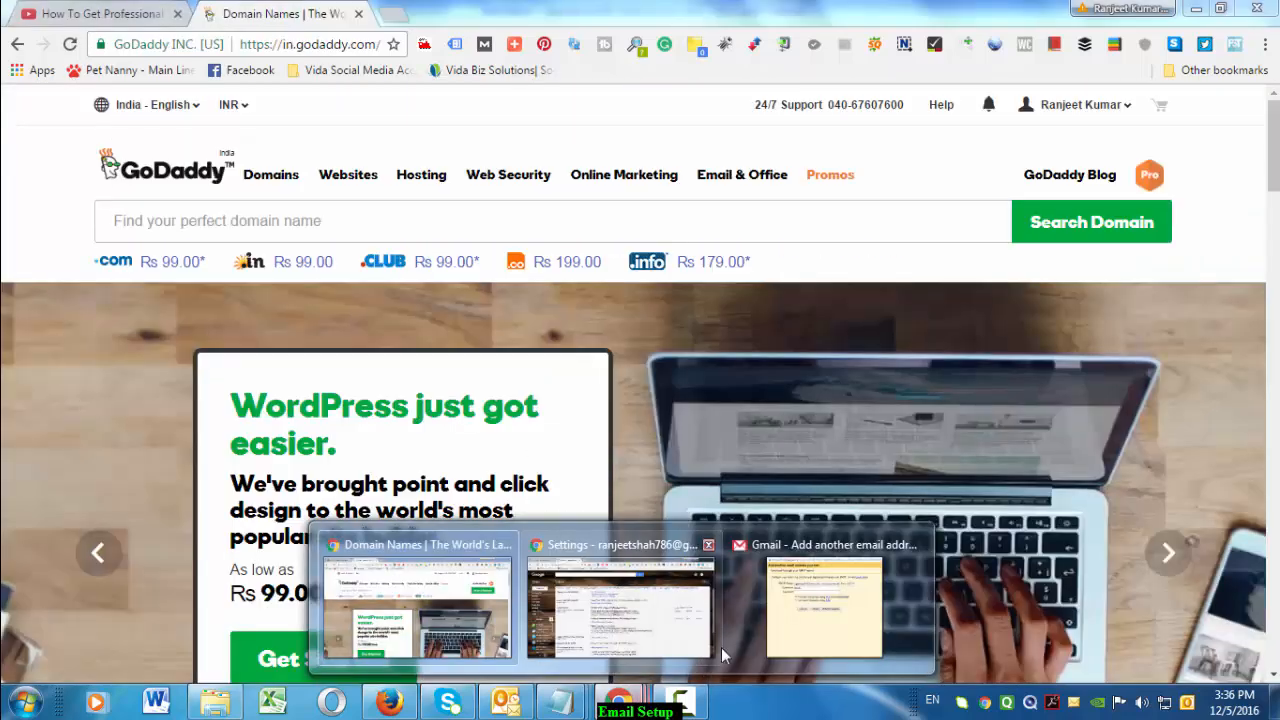
{"action": "left_click", "coordinate": [823, 627]}
{"action": "left_click", "coordinate": [836, 245]}
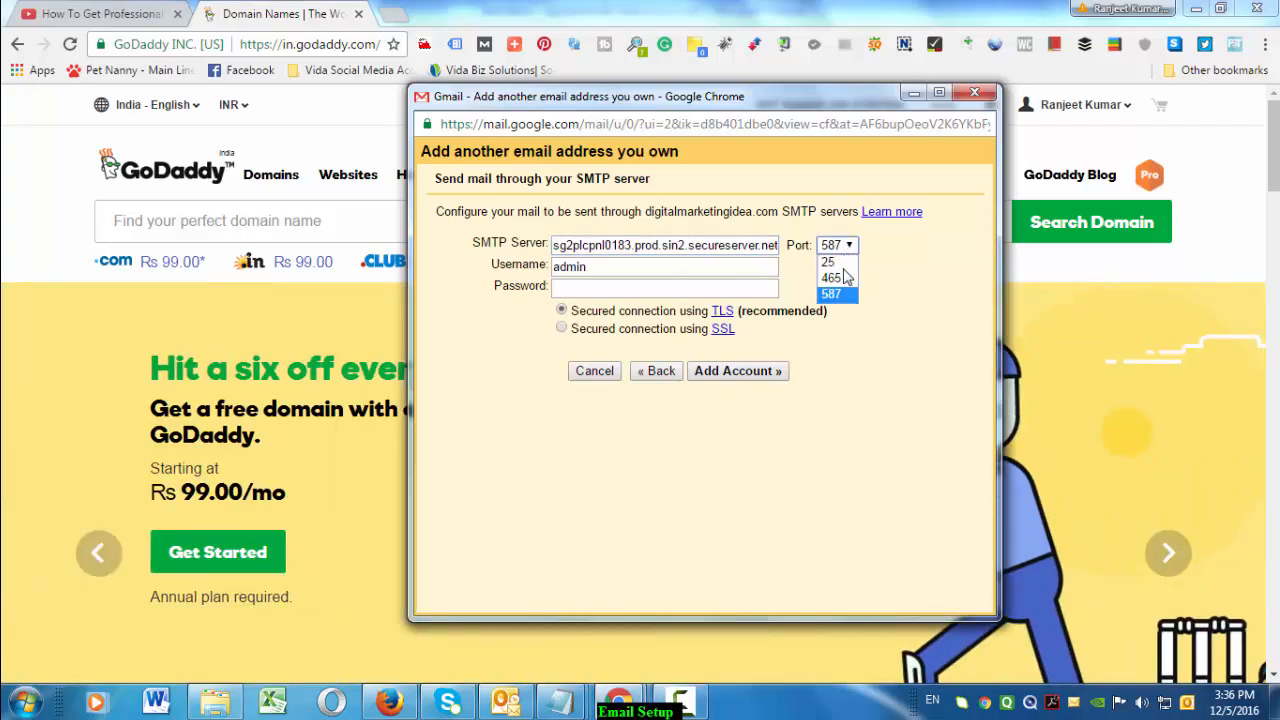
{"action": "left_click", "coordinate": [832, 277]}
{"action": "left_click", "coordinate": [622, 272]}
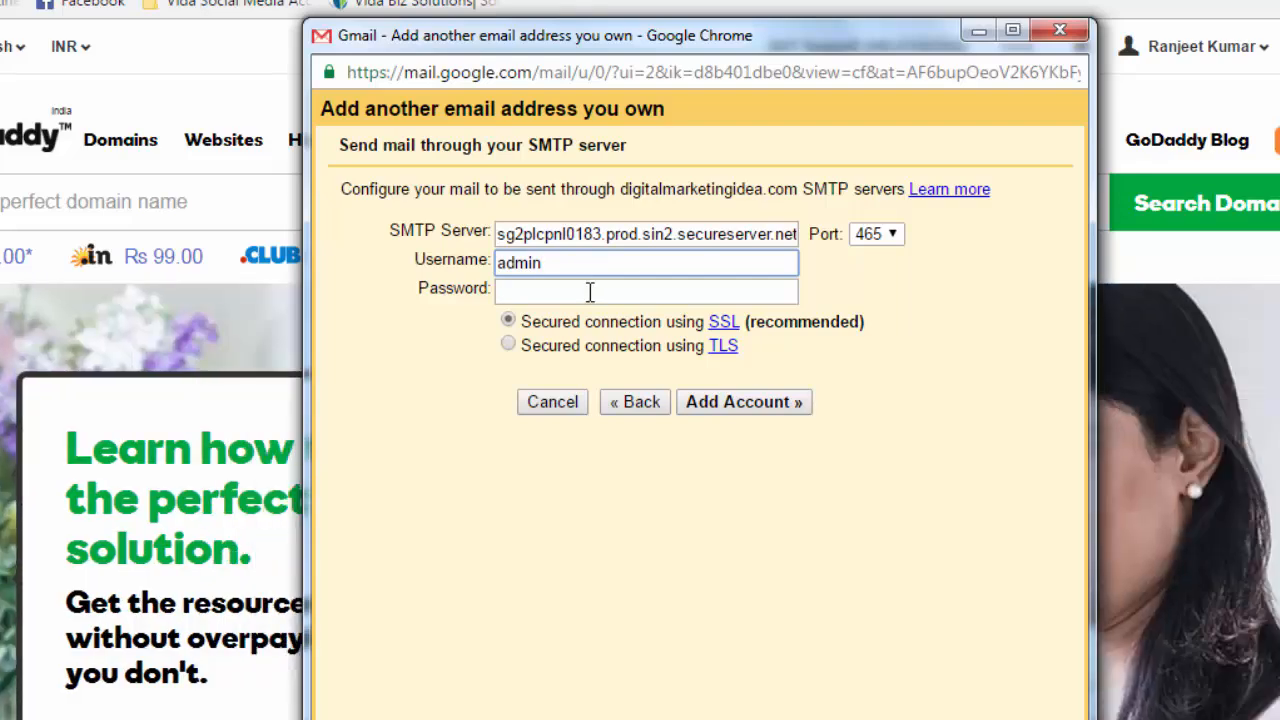
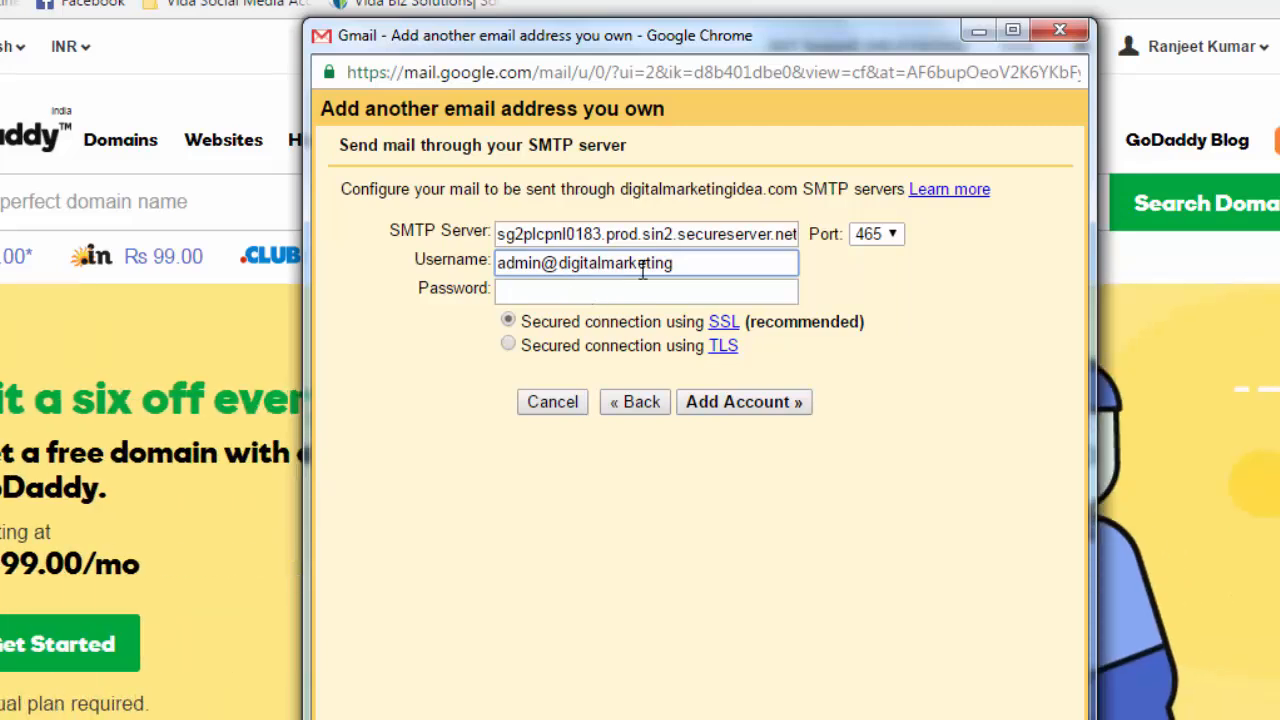
{"action": "left_click_drag", "start_coordinate": [690, 268], "coordinate": [560, 270]}
{"action": "left_click", "coordinate": [685, 264]}
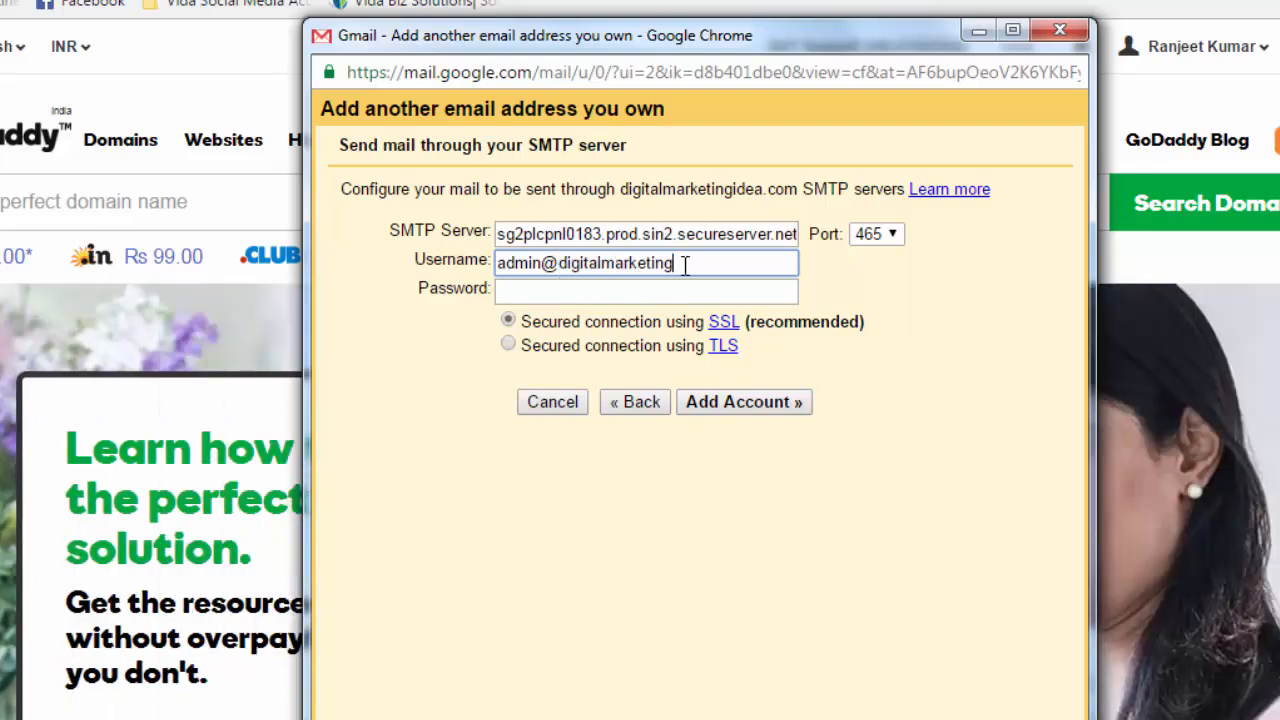
{"action": "type", "text": "idea.com"}
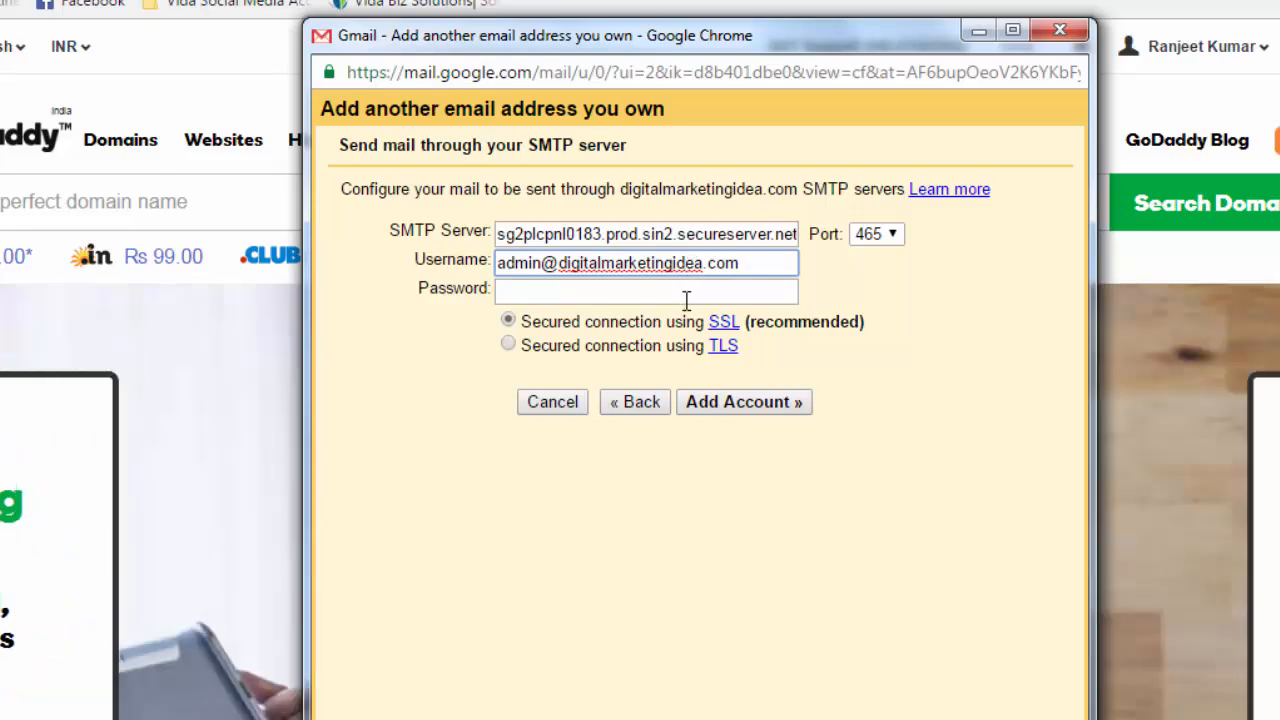
Enter the mailbox password, add the account, and decline saving the password
{"action": "left_click", "coordinate": [616, 288]}
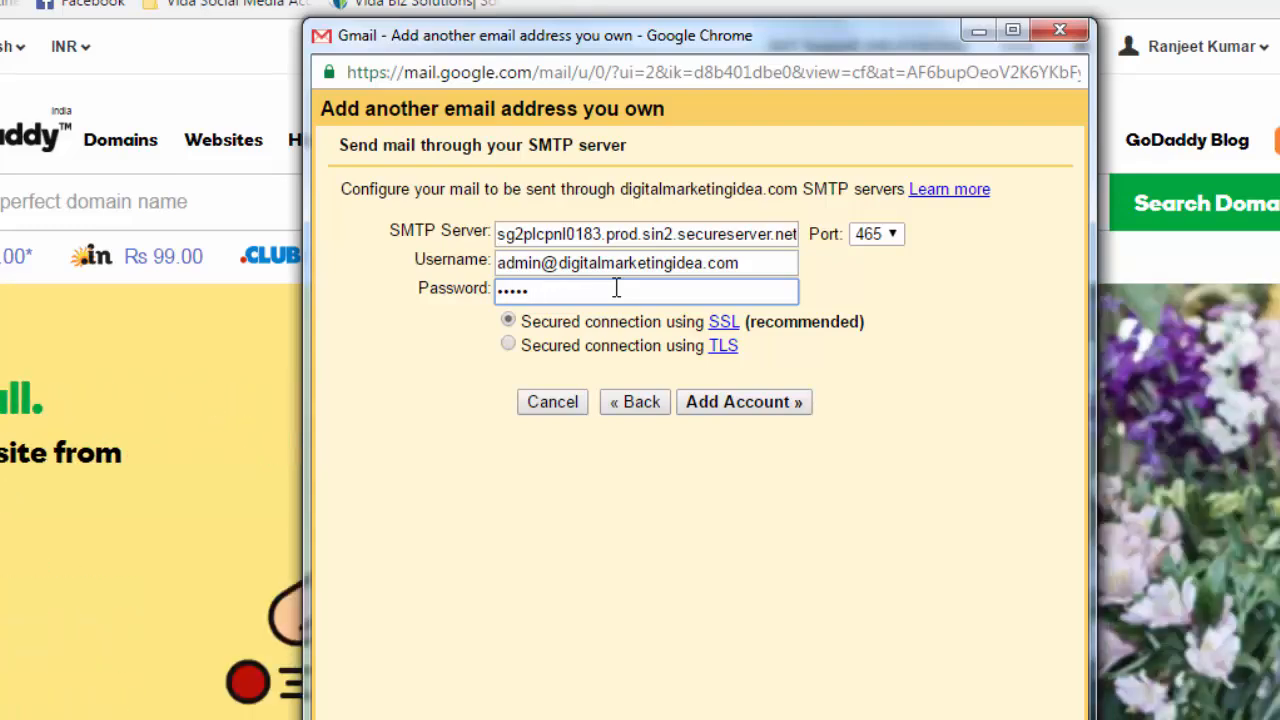
{"action": "type", "text": "••••••"}
{"action": "left_click", "coordinate": [760, 410]}
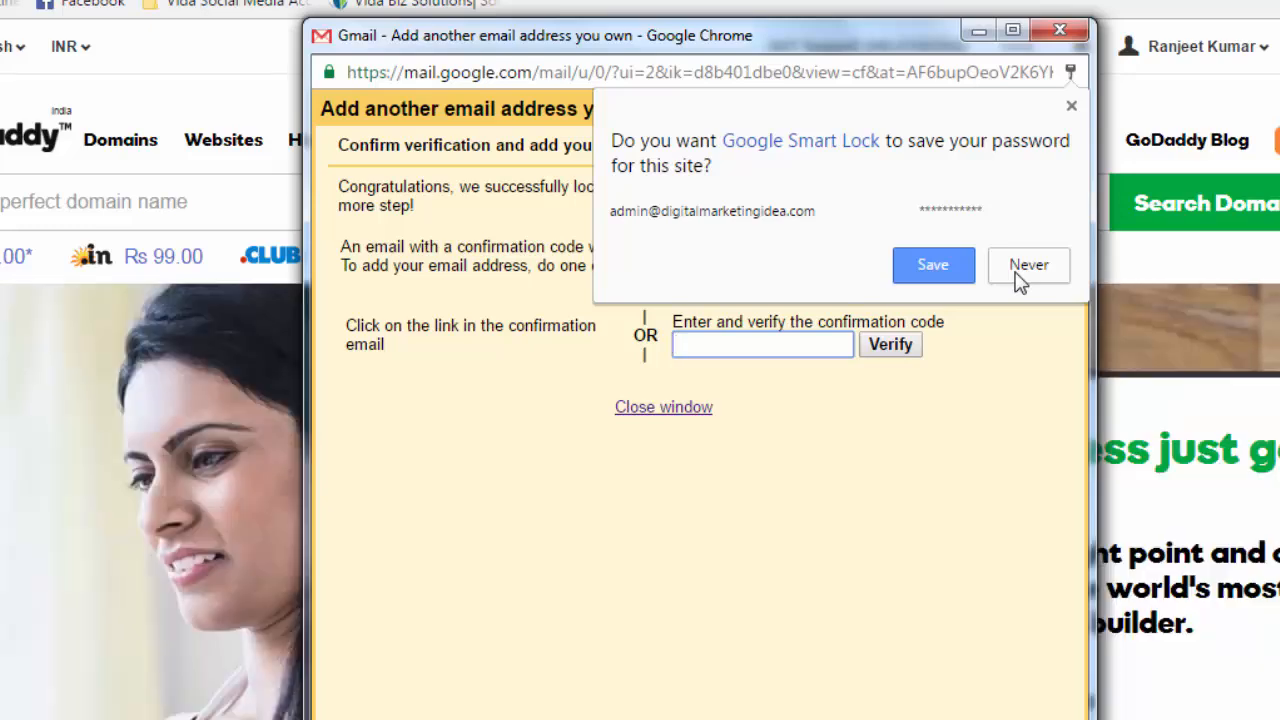
{"action": "left_click", "coordinate": [1020, 280]}
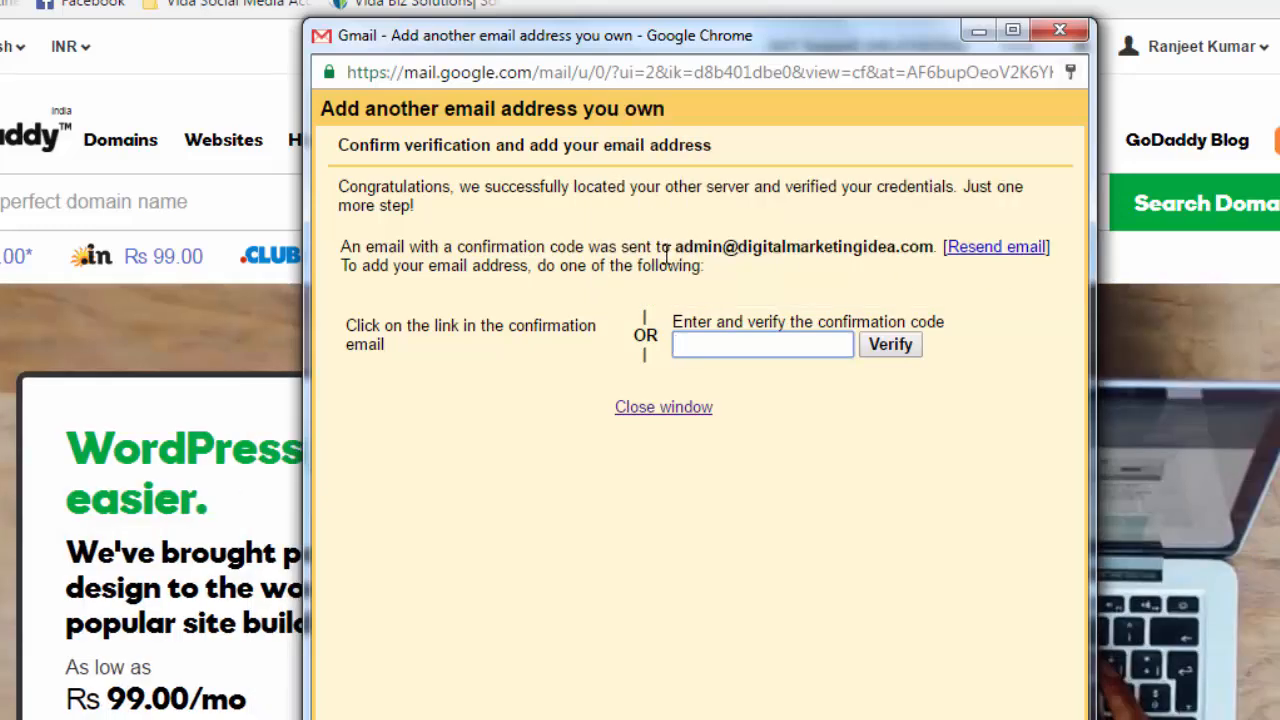
{"action": "left_click_drag", "start_coordinate": [672, 247], "coordinate": [935, 252]}
Return to Gmail's settings page, where the admin address is listed as unverified
{"action": "left_click", "coordinate": [846, 276]}
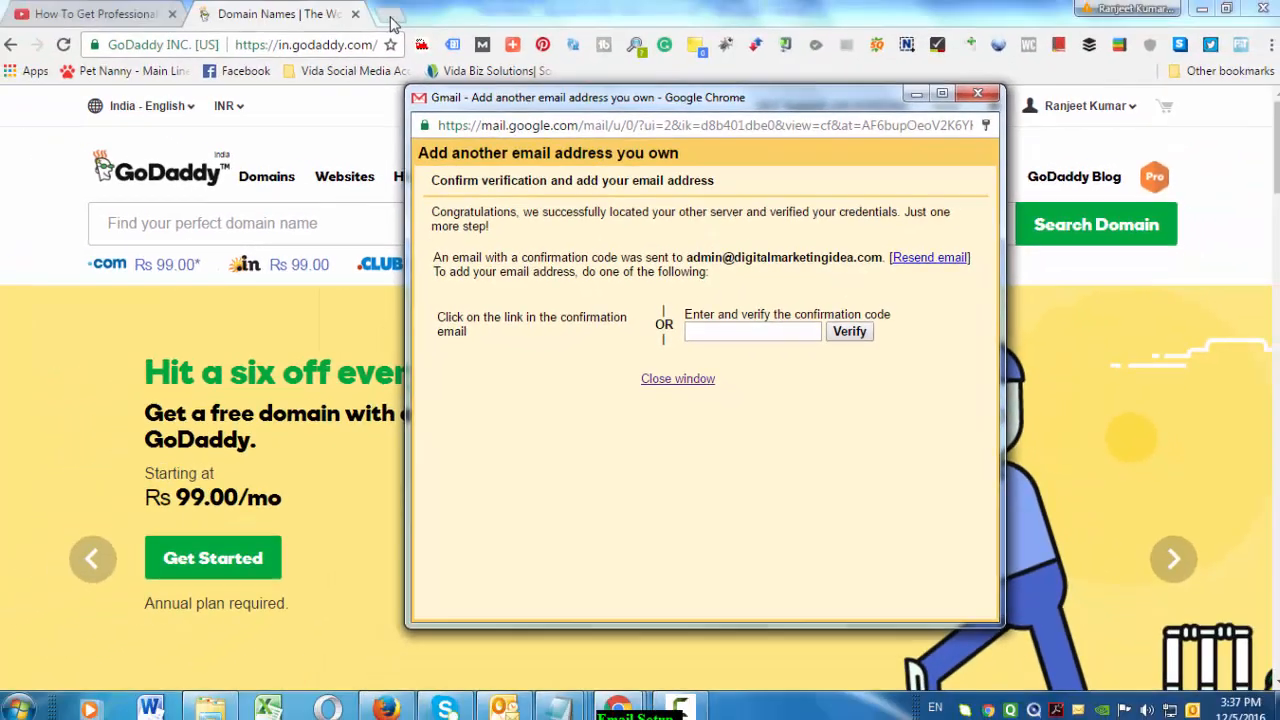
{"action": "left_click", "coordinate": [391, 20]}
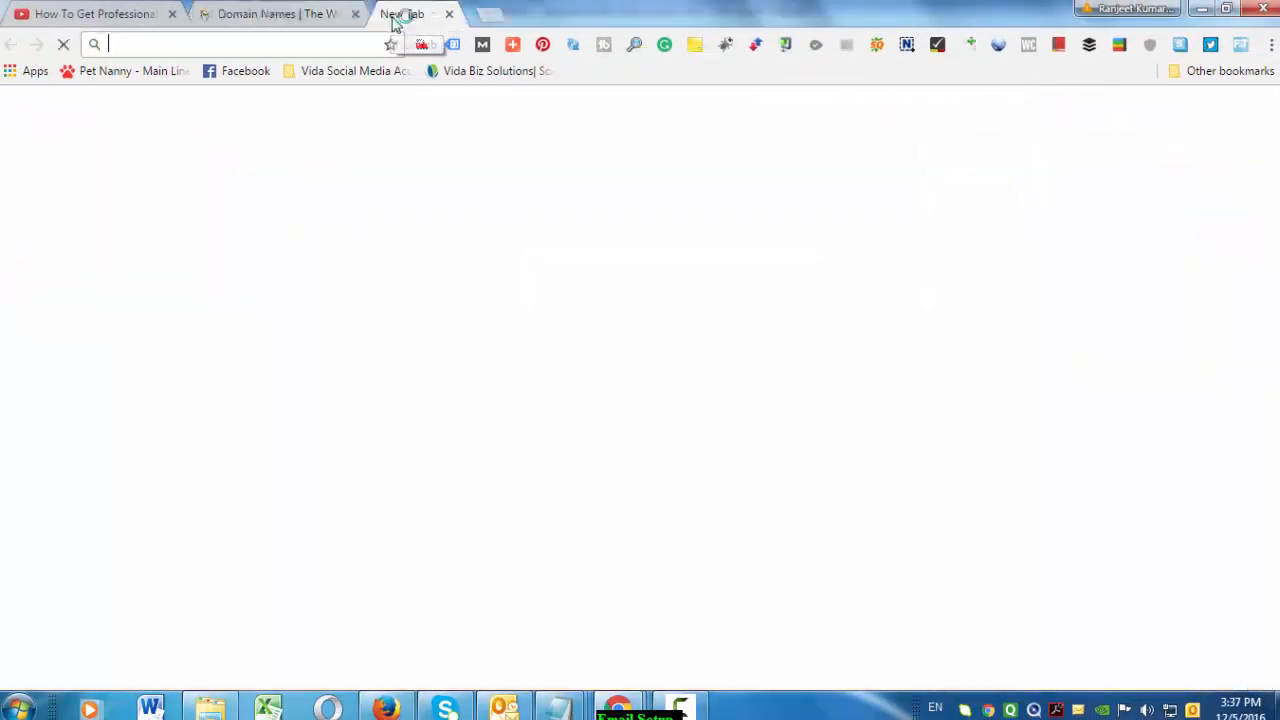
{"action": "left_click", "coordinate": [286, 20]}
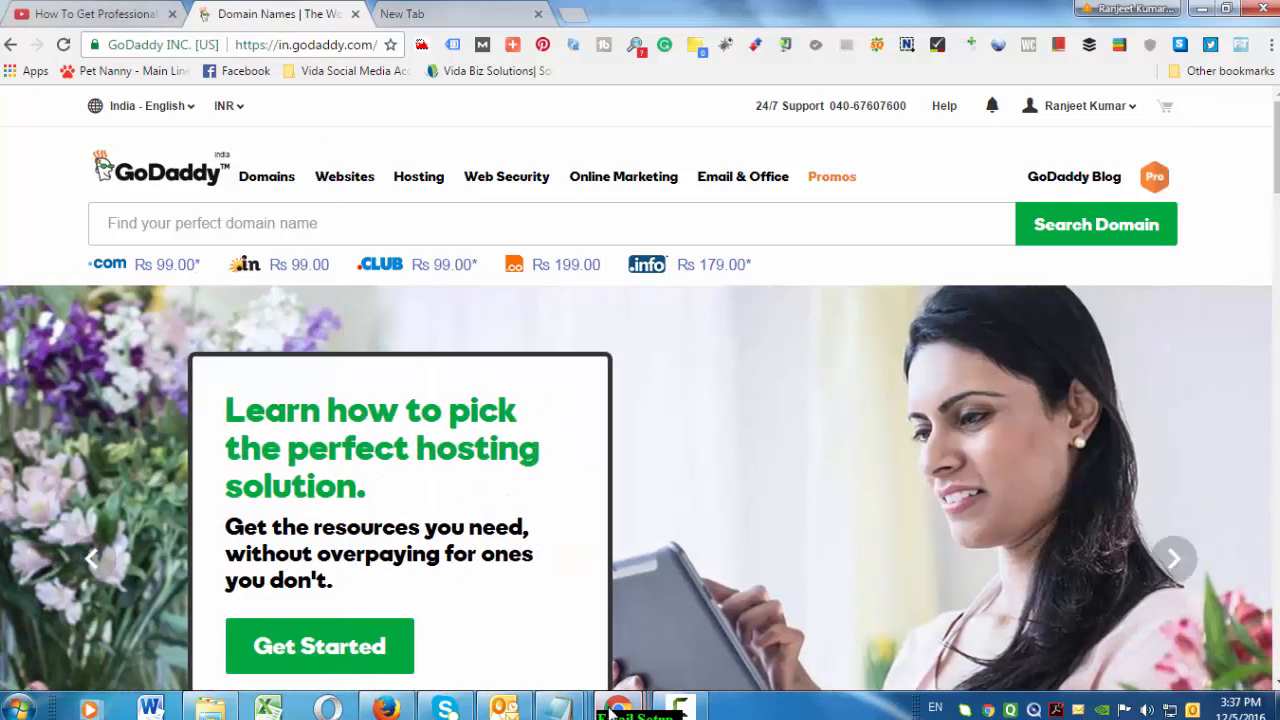
{"action": "mouse_move", "coordinate": [610, 712]}
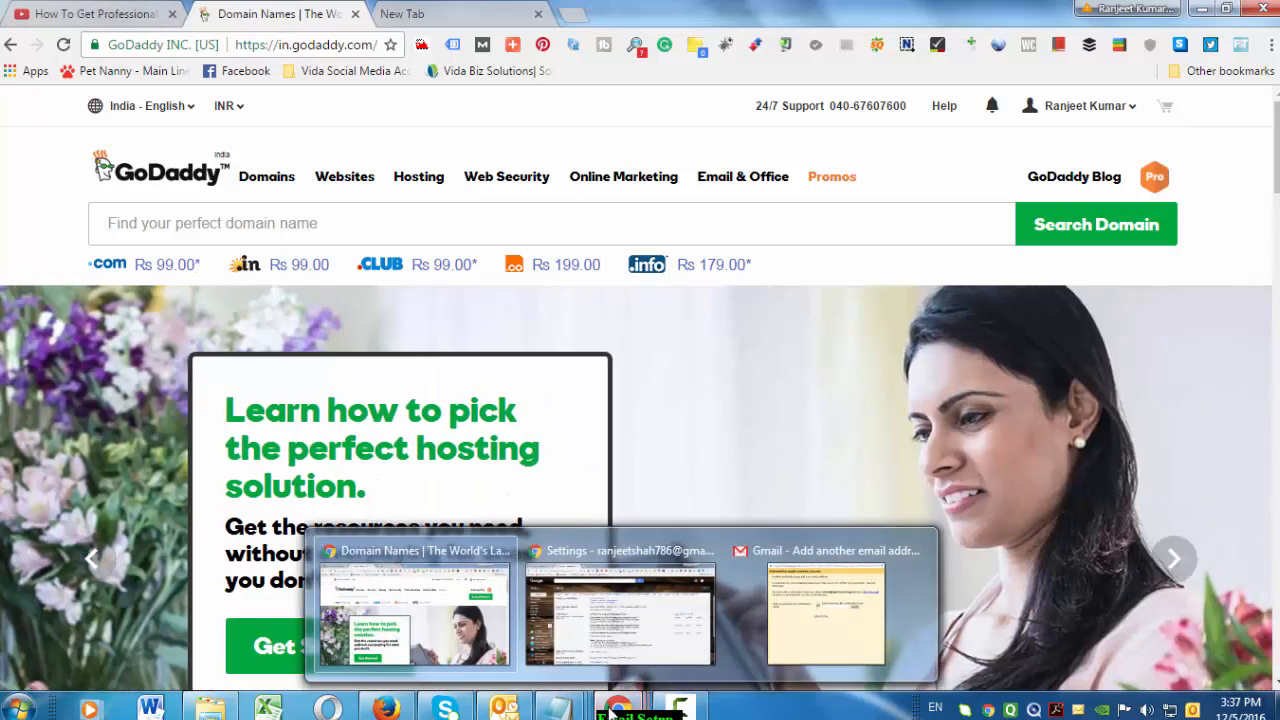
{"action": "left_click", "coordinate": [607, 630]}
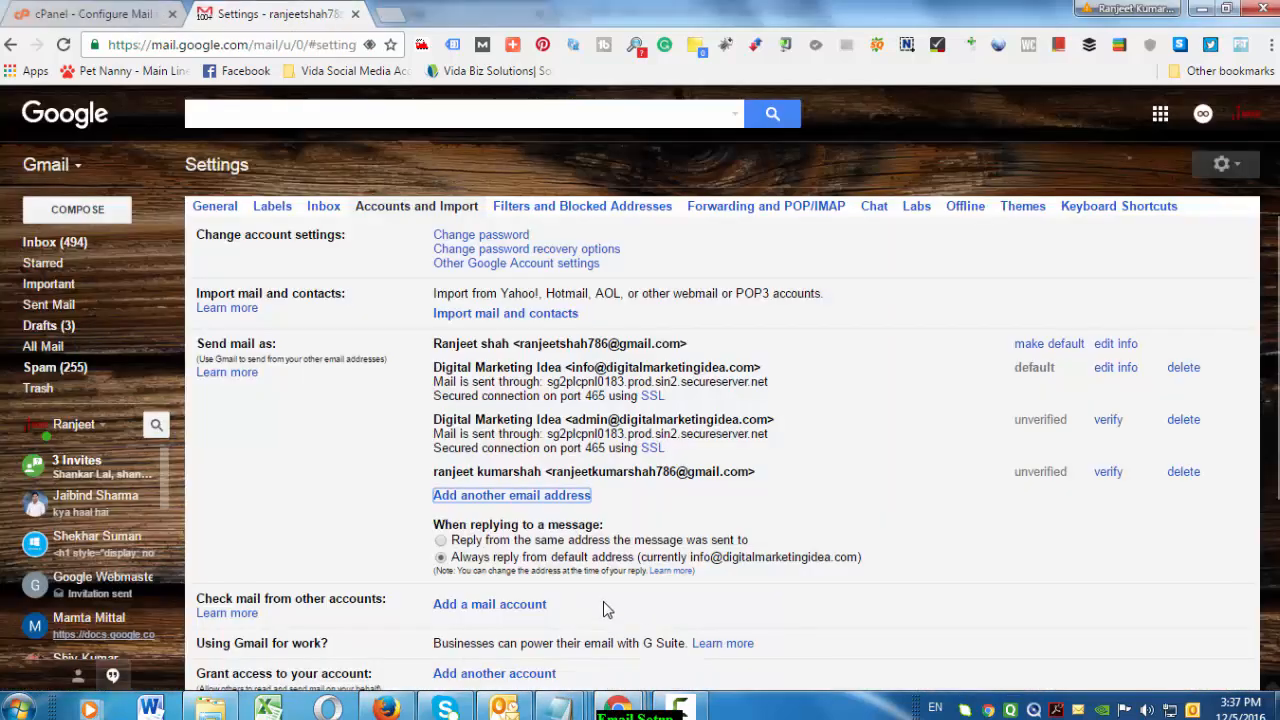
{"action": "left_click", "coordinate": [125, 12]}
{"action": "scroll", "coordinate": [226, 150], "scroll_direction": "up", "scroll_amount": 10}
{"action": "left_click", "coordinate": [285, 12]}
Open the Gmail inbox, refresh it, and view the Promotions category
{"action": "left_click", "coordinate": [60, 247]}
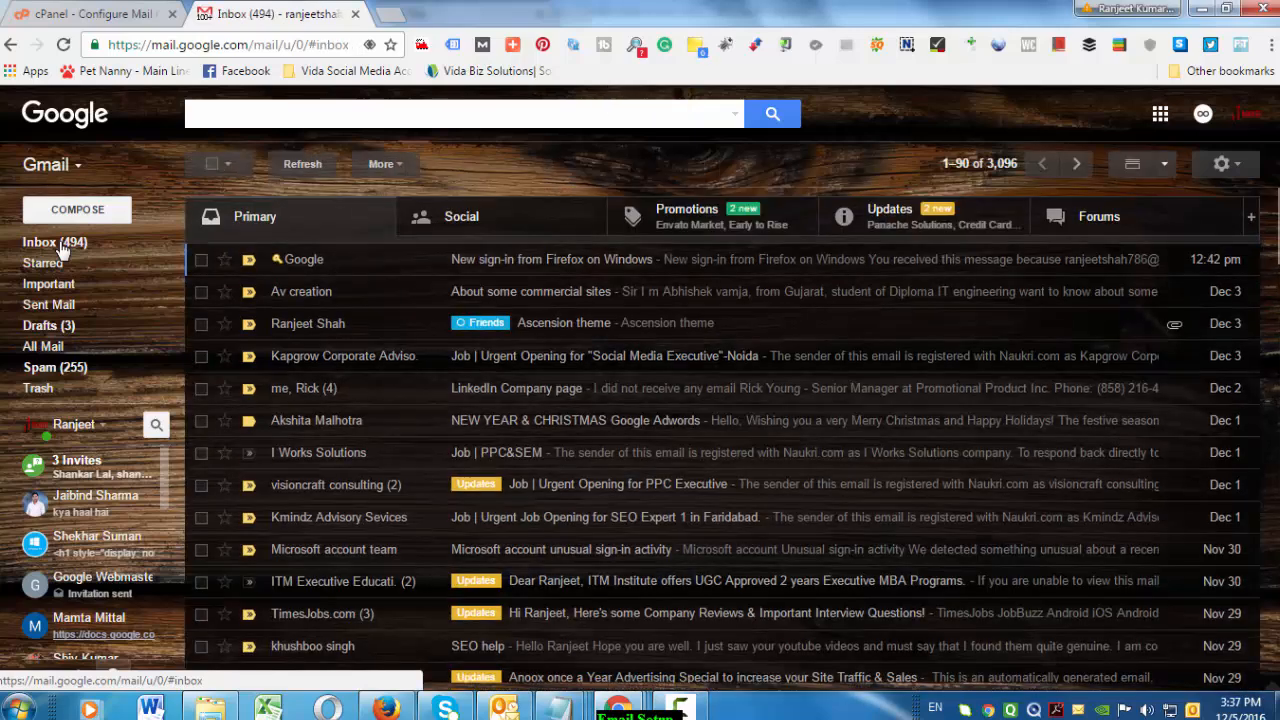
{"action": "left_click", "coordinate": [68, 241]}
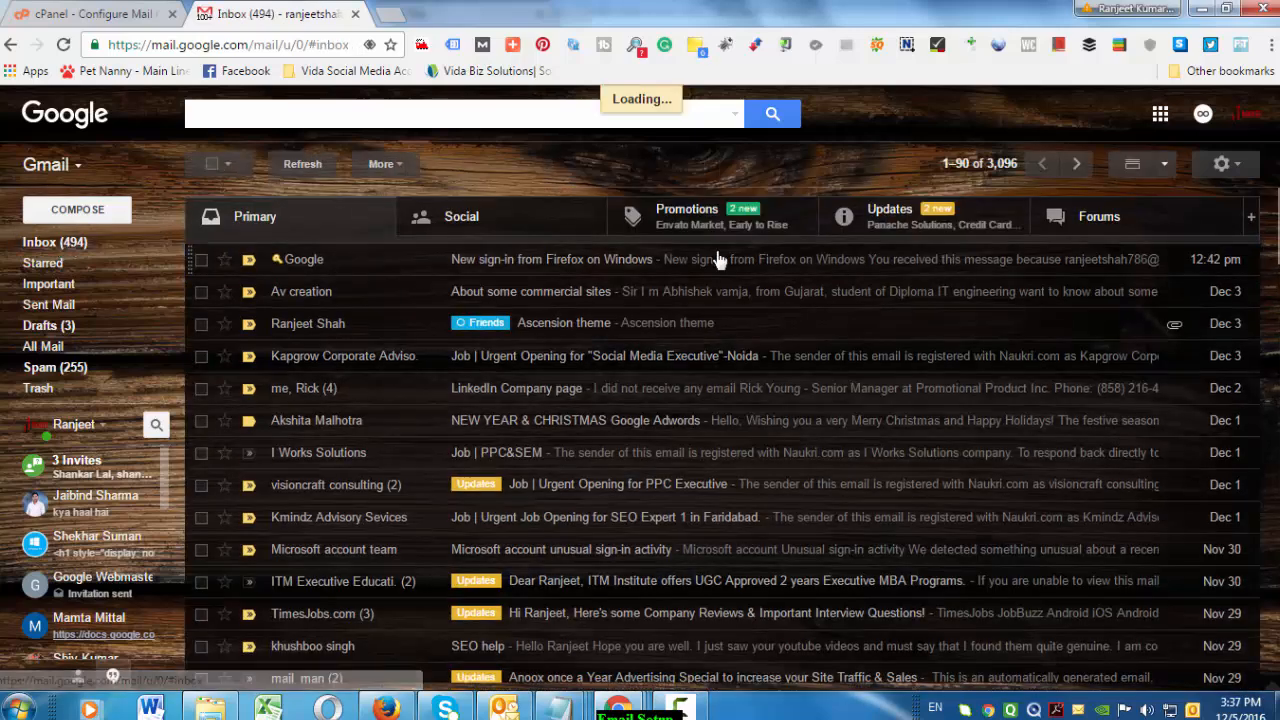
{"action": "left_click", "coordinate": [687, 216]}
Load digitalmarketingidea.com/webmail in a new tab
{"action": "left_click", "coordinate": [390, 14]}
{"action": "type", "text": "digi"}
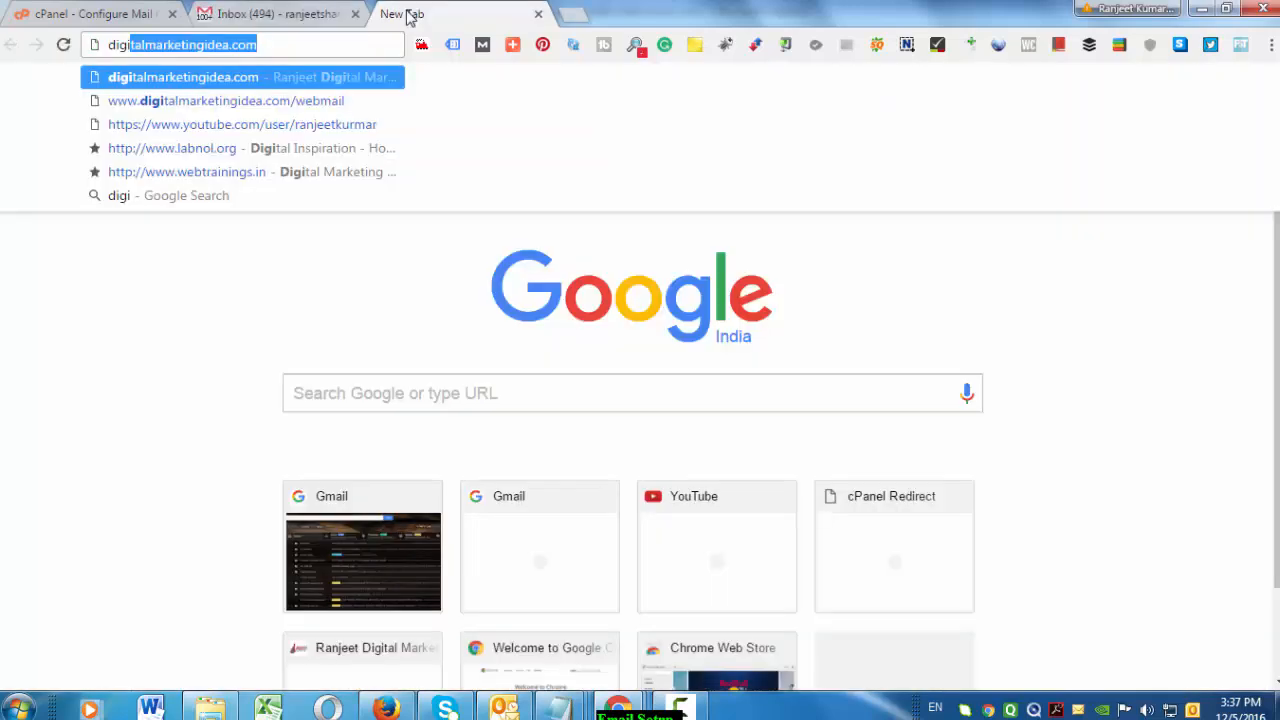
{"action": "key", "text": "End"}
{"action": "type", "text": "/we"}
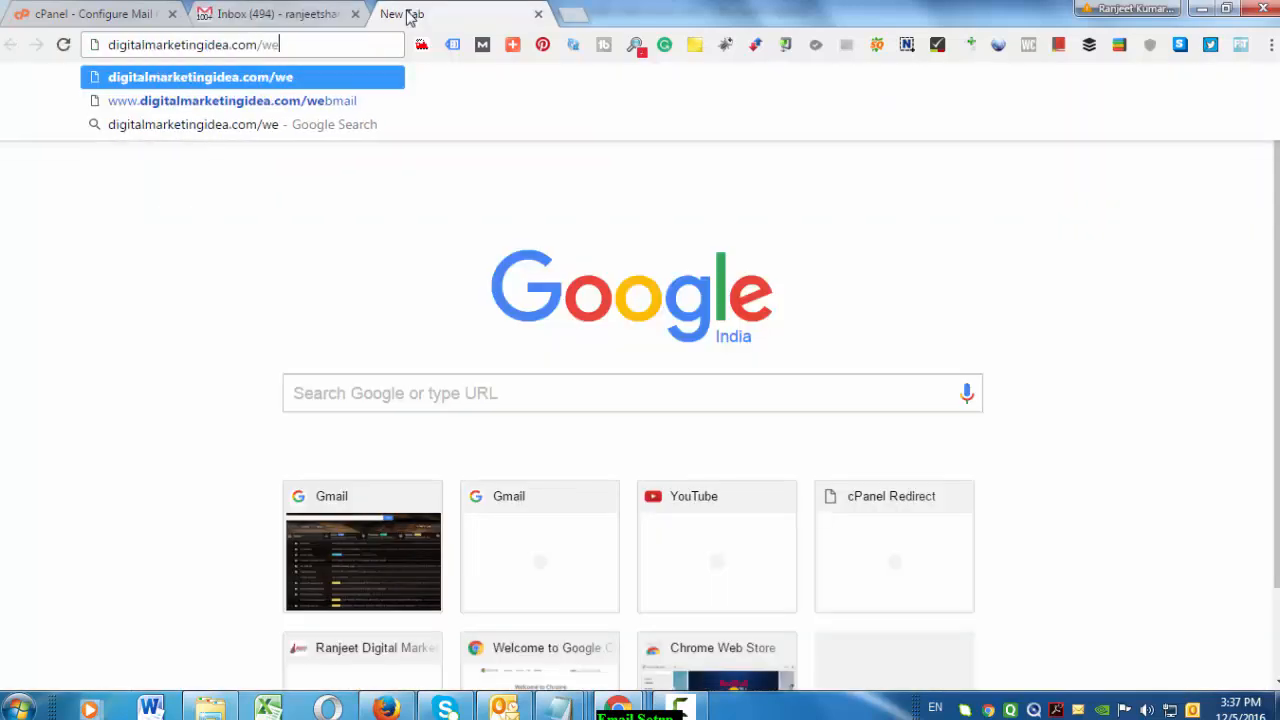
{"action": "type", "text": "bmail"}
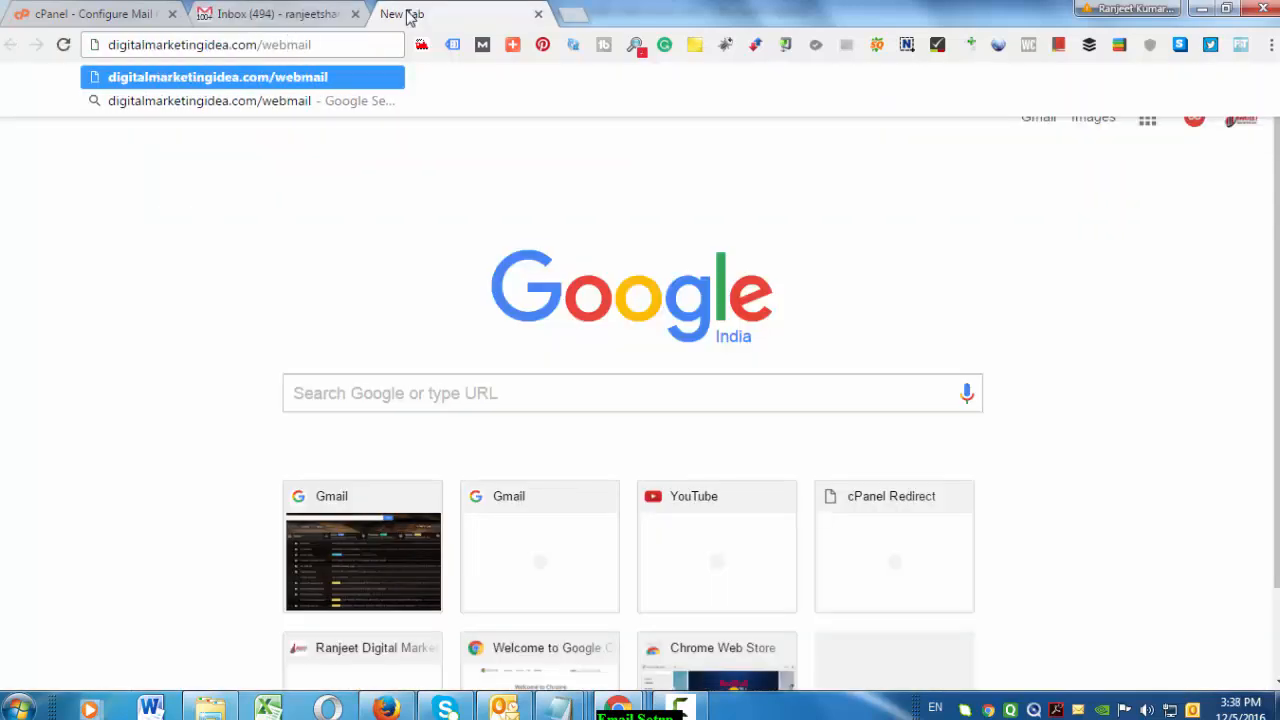
{"action": "key", "text": "Return"}
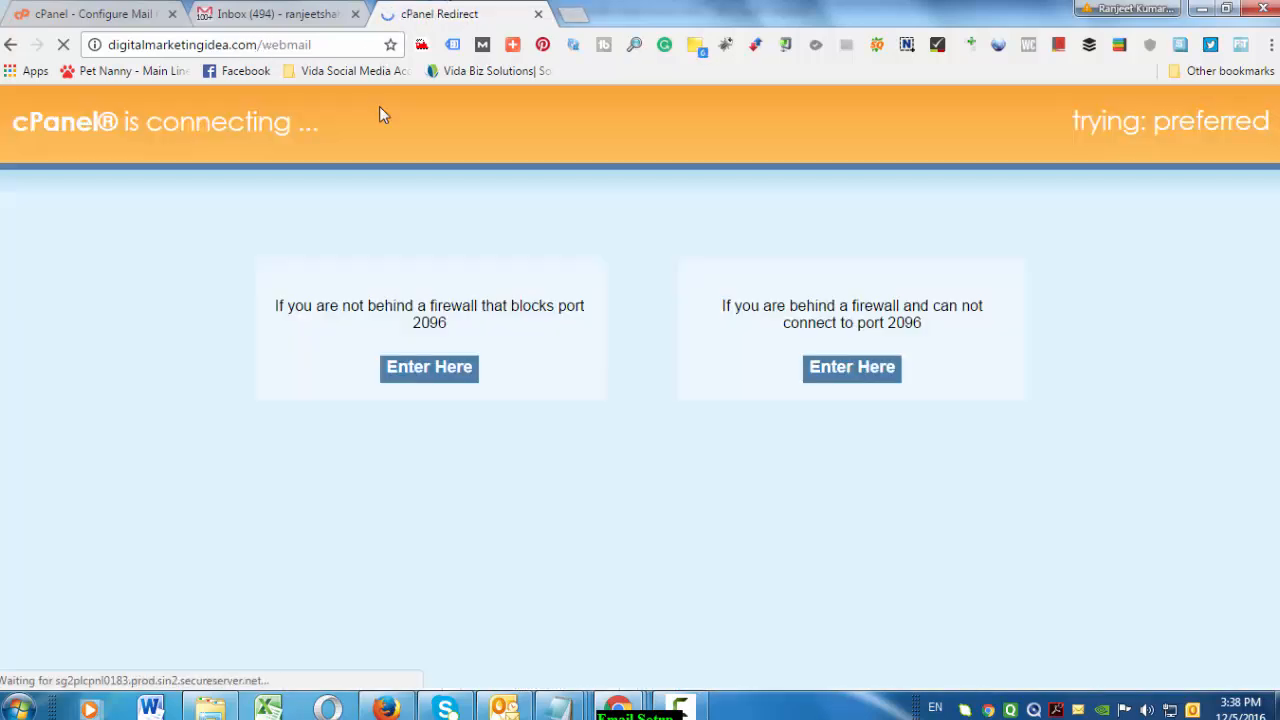
Log in to Webmail as the admin mailbox using the saved credentials
{"action": "left_click", "coordinate": [451, 376]}
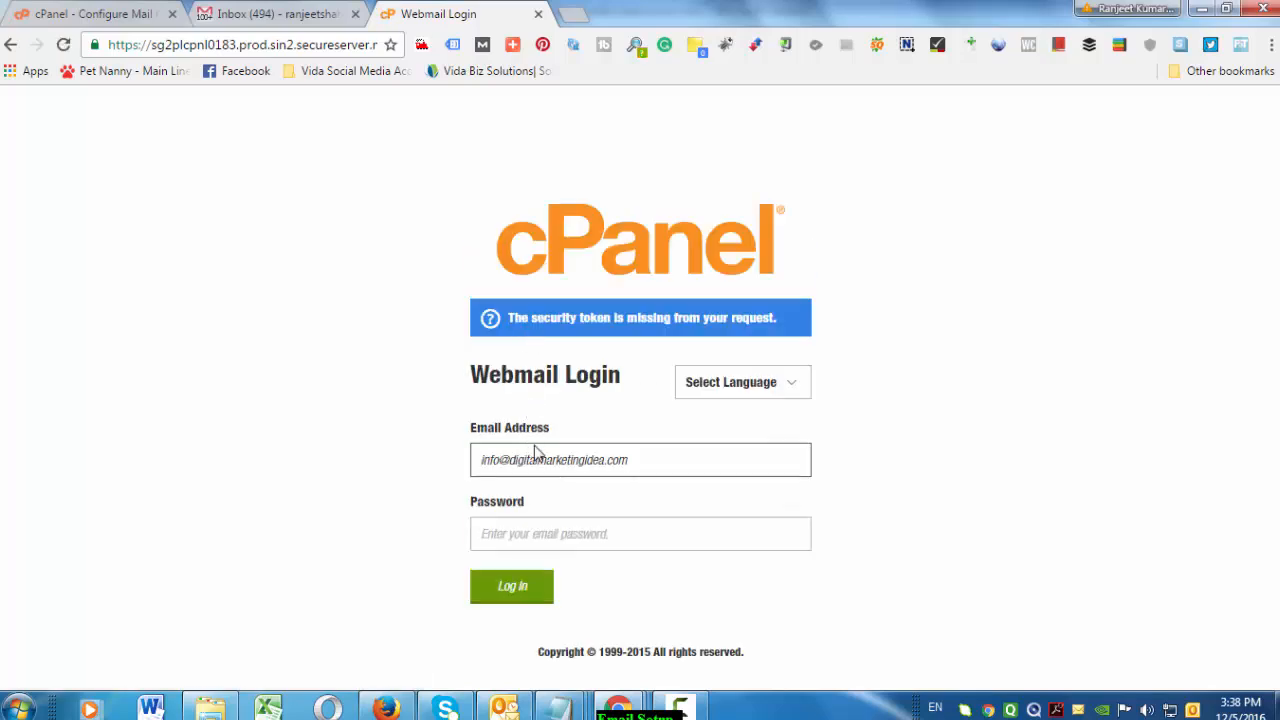
{"action": "left_click_drag", "start_coordinate": [647, 471], "coordinate": [73, 399]}
{"action": "type", "text": "a"}
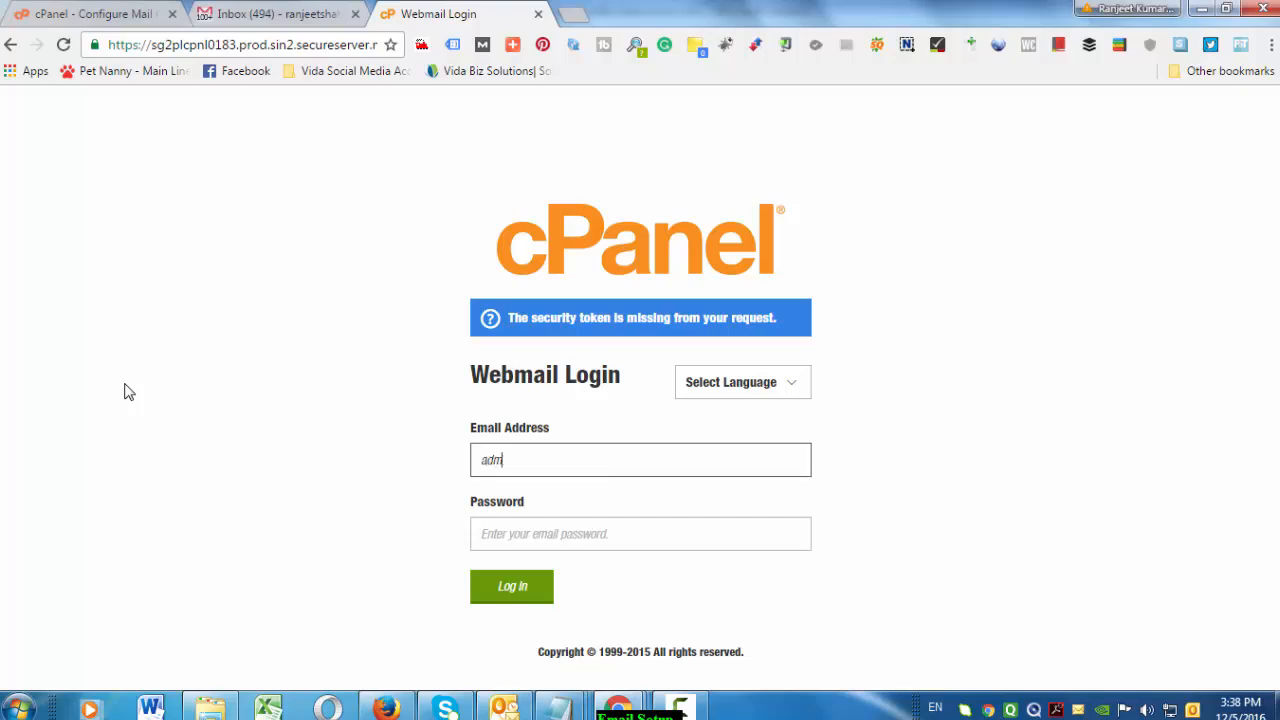
{"action": "left_click", "coordinate": [509, 533]}
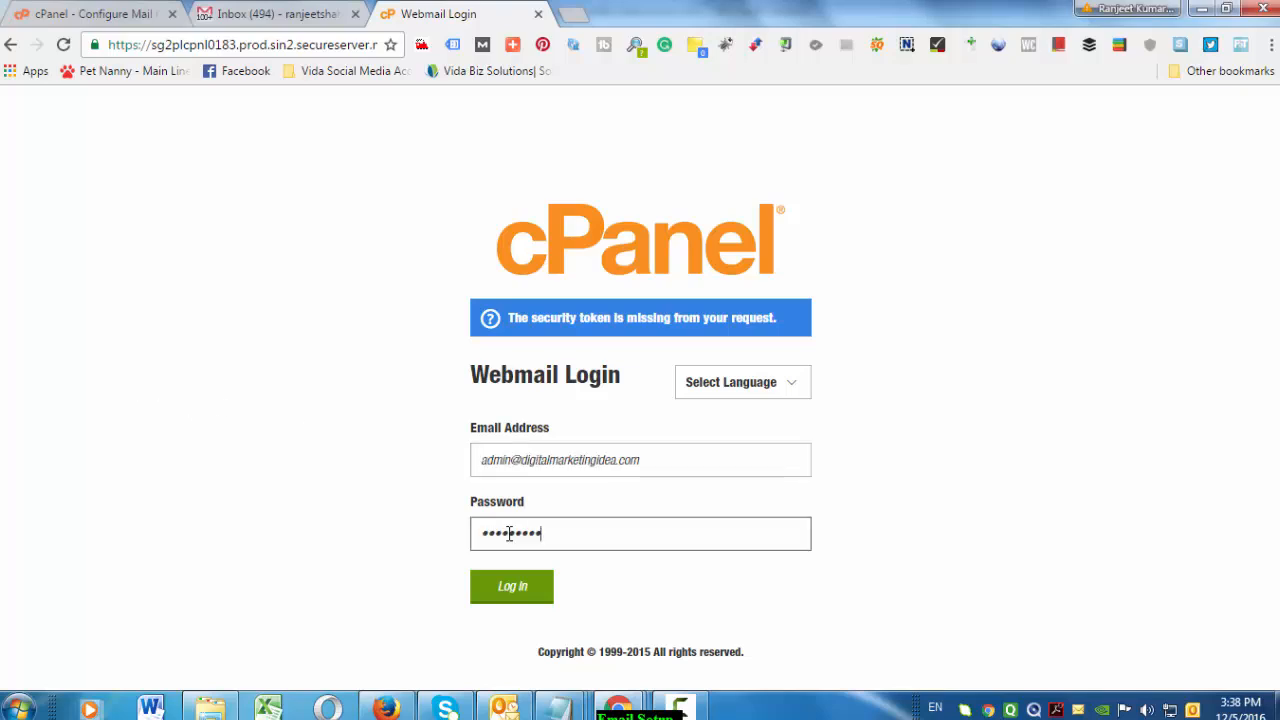
{"action": "left_click", "coordinate": [532, 587]}
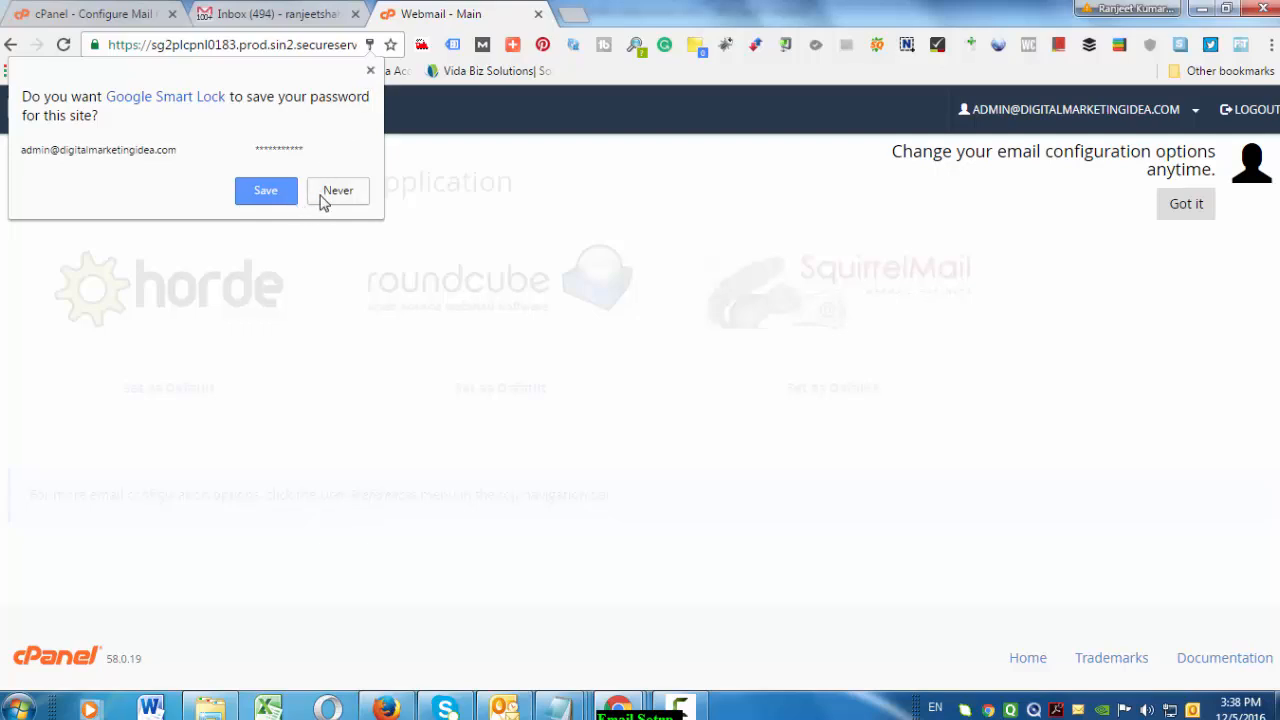
Dismiss the Smart Lock and tip prompts, open Horde, then return to the Gmail tab
{"action": "left_click", "coordinate": [321, 196]}
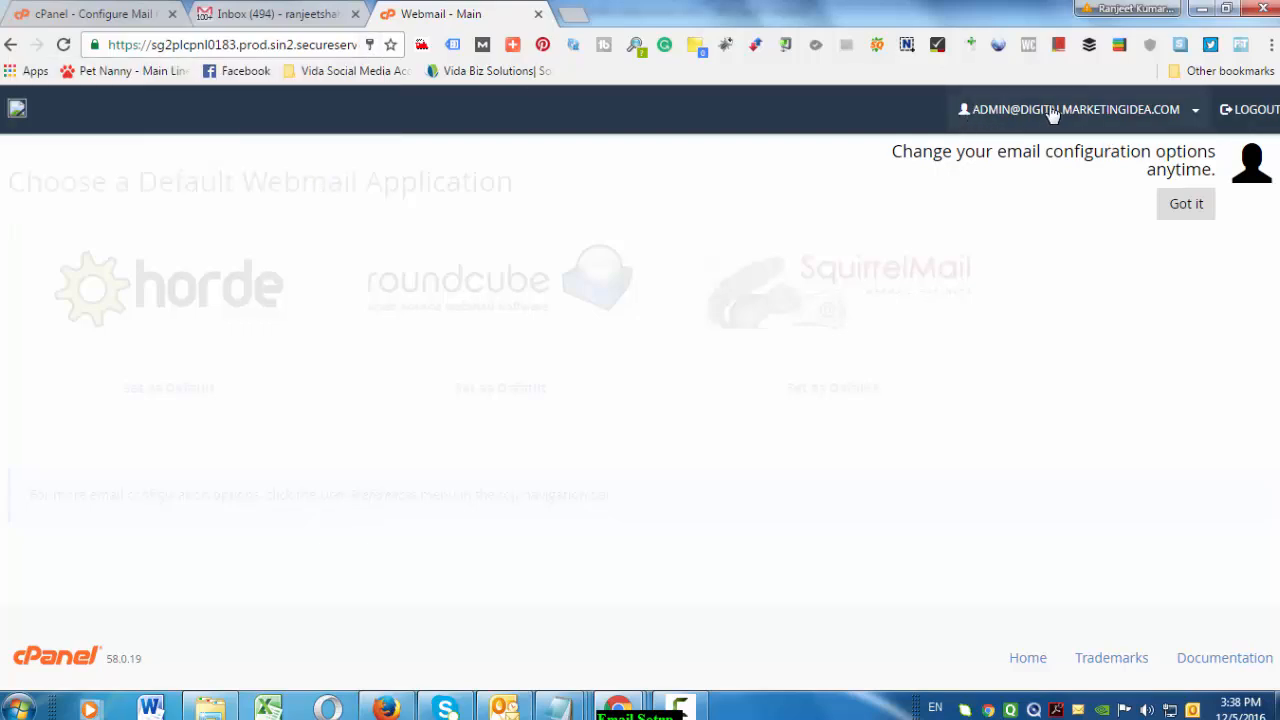
{"action": "left_click", "coordinate": [1192, 210]}
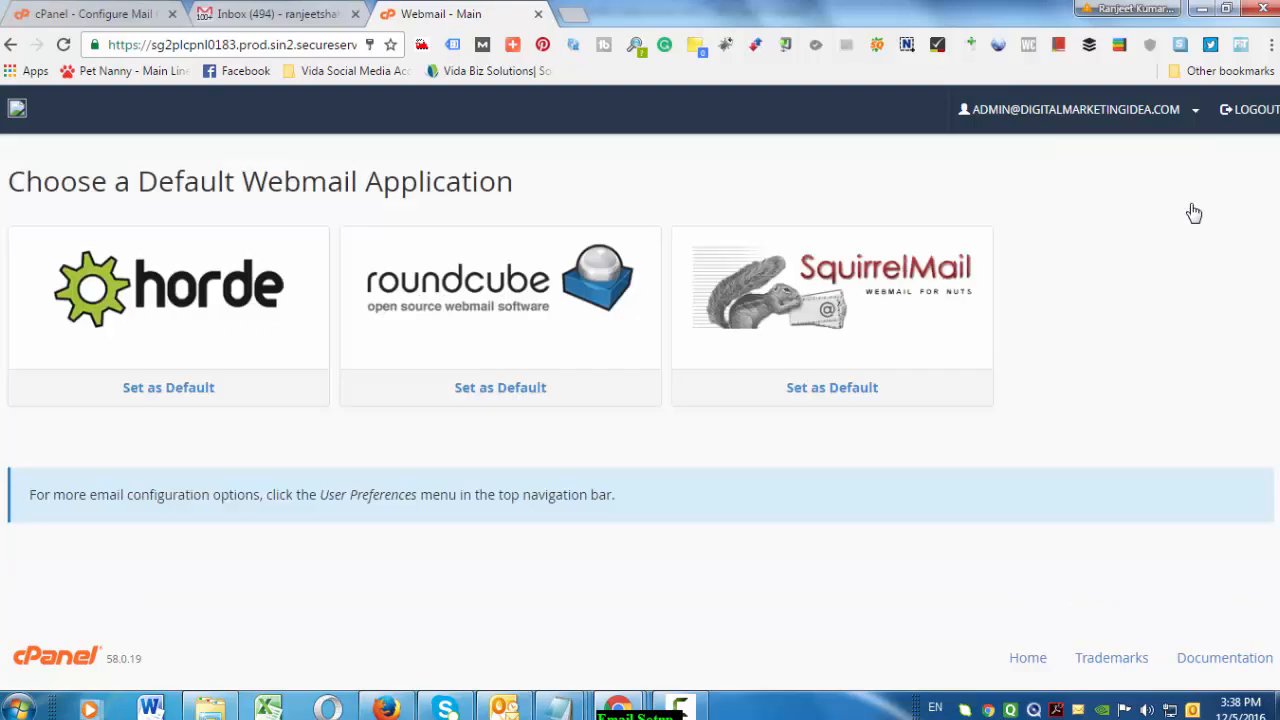
{"action": "left_click", "coordinate": [185, 314]}
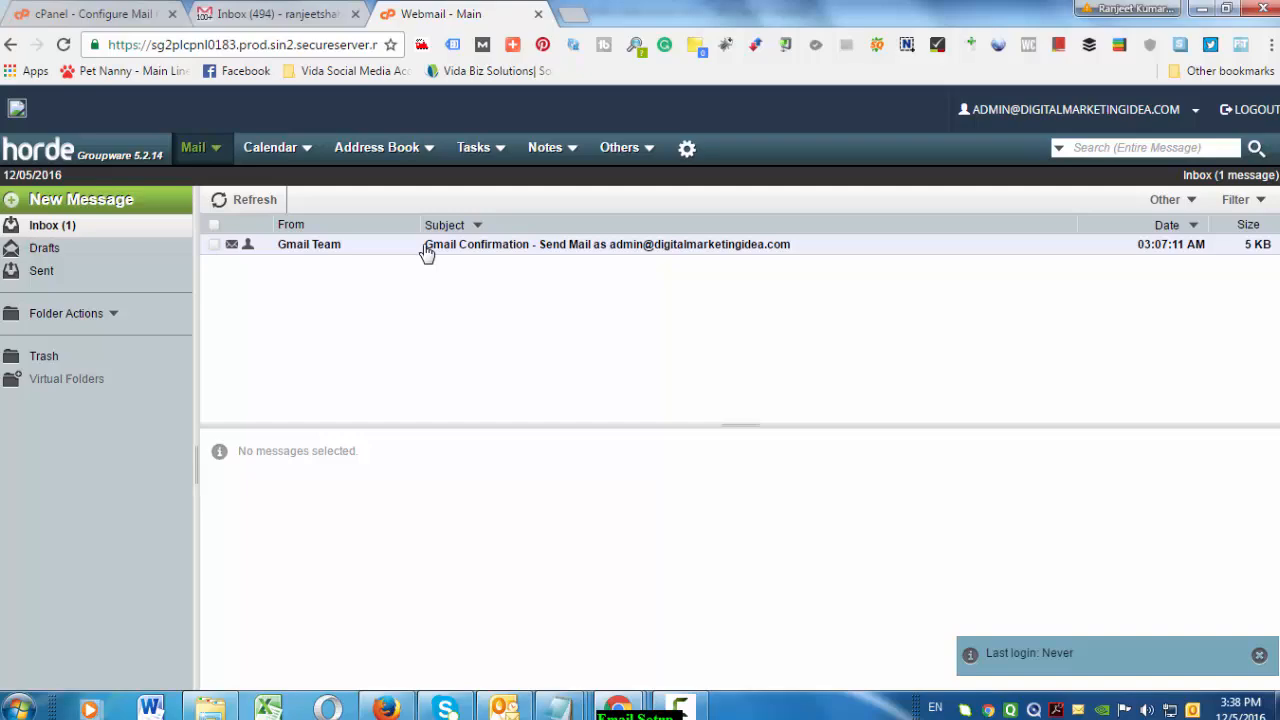
{"action": "left_click", "coordinate": [290, 14]}
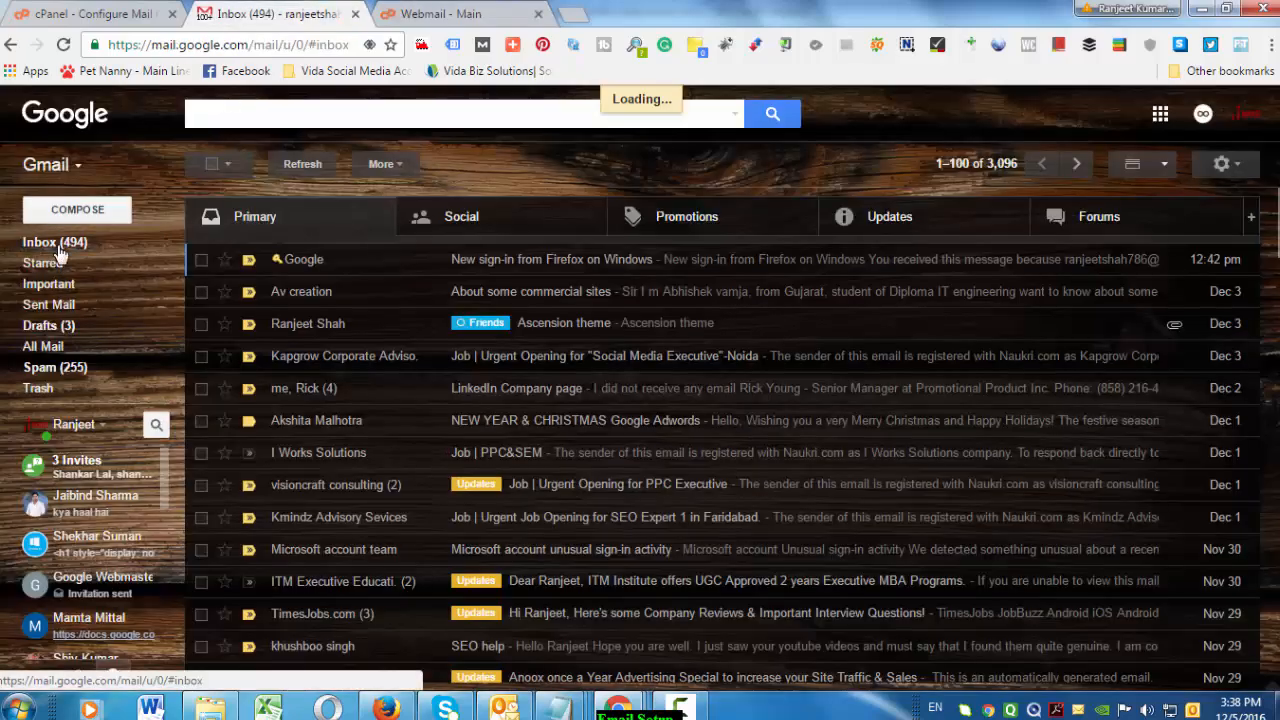
Copy the code from Horde's Gmail Confirmation message and paste it into Gmail's verification field
{"action": "left_click", "coordinate": [448, 18]}
{"action": "left_click", "coordinate": [432, 250]}
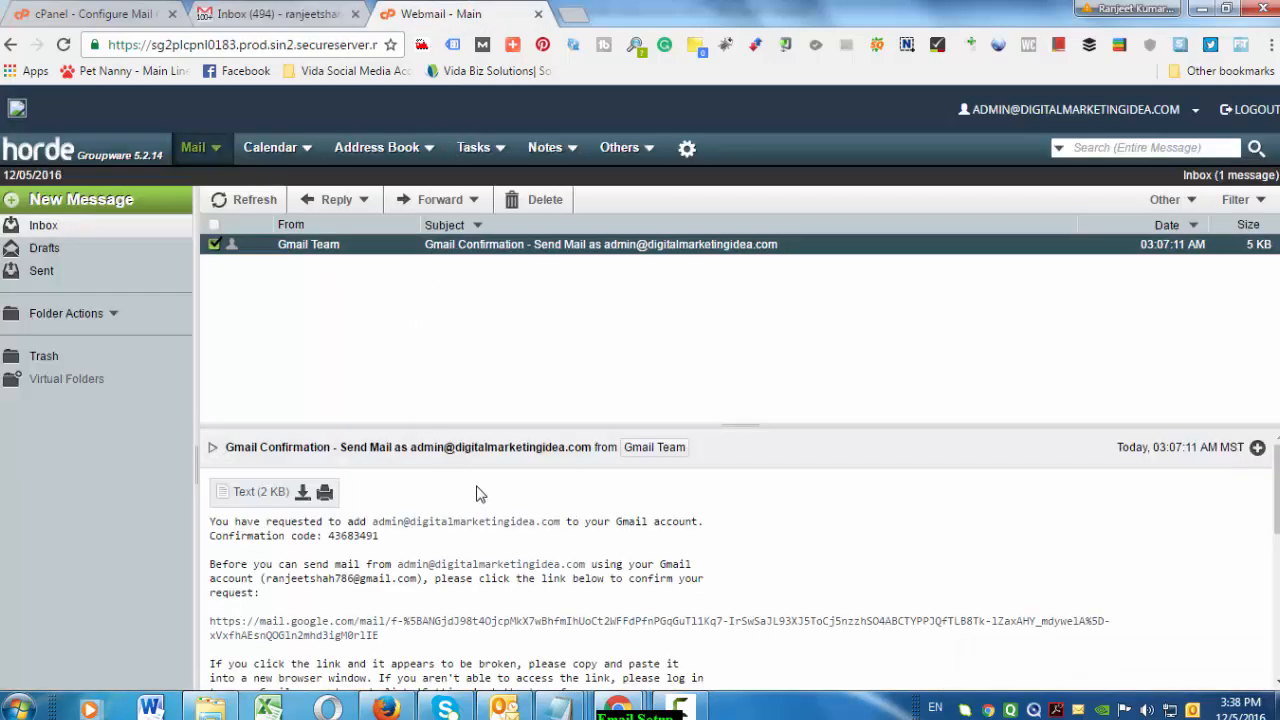
{"action": "scroll", "coordinate": [476, 493], "scroll_direction": "down", "scroll_amount": 2}
{"action": "left_click_drag", "start_coordinate": [326, 444], "coordinate": [381, 444]}
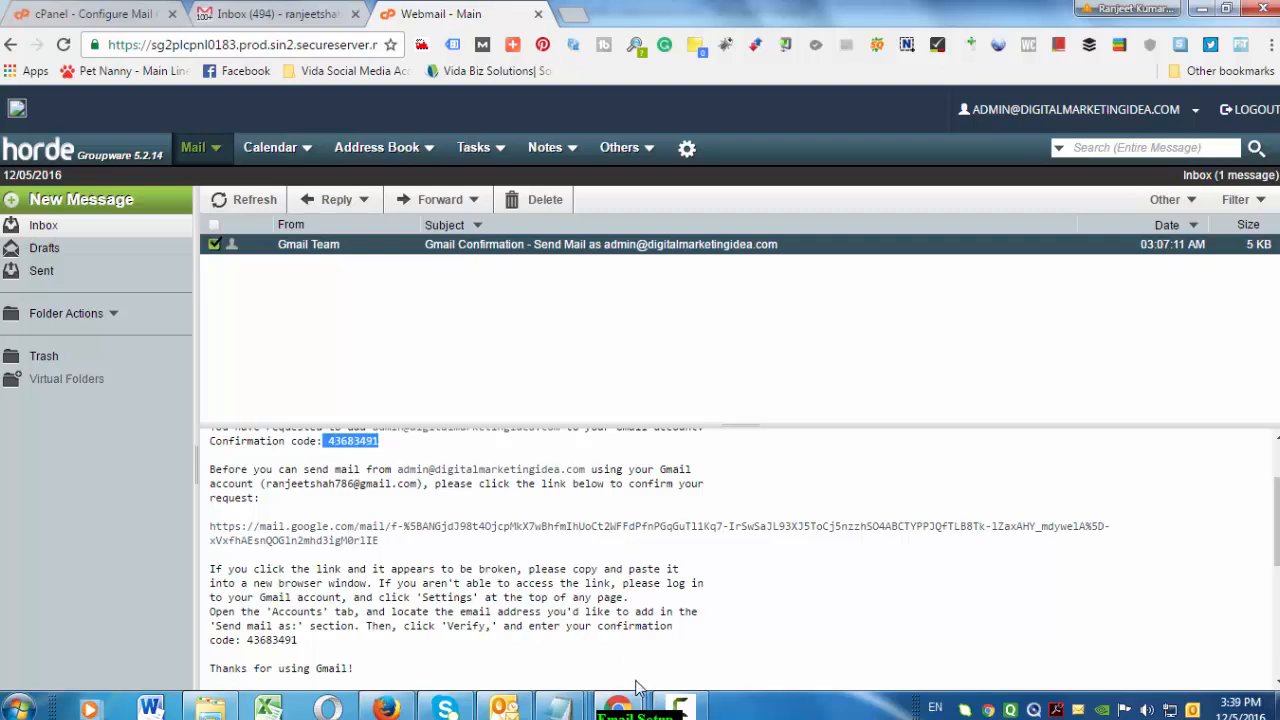
{"action": "mouse_move", "coordinate": [620, 708]}
{"action": "left_click", "coordinate": [837, 603]}
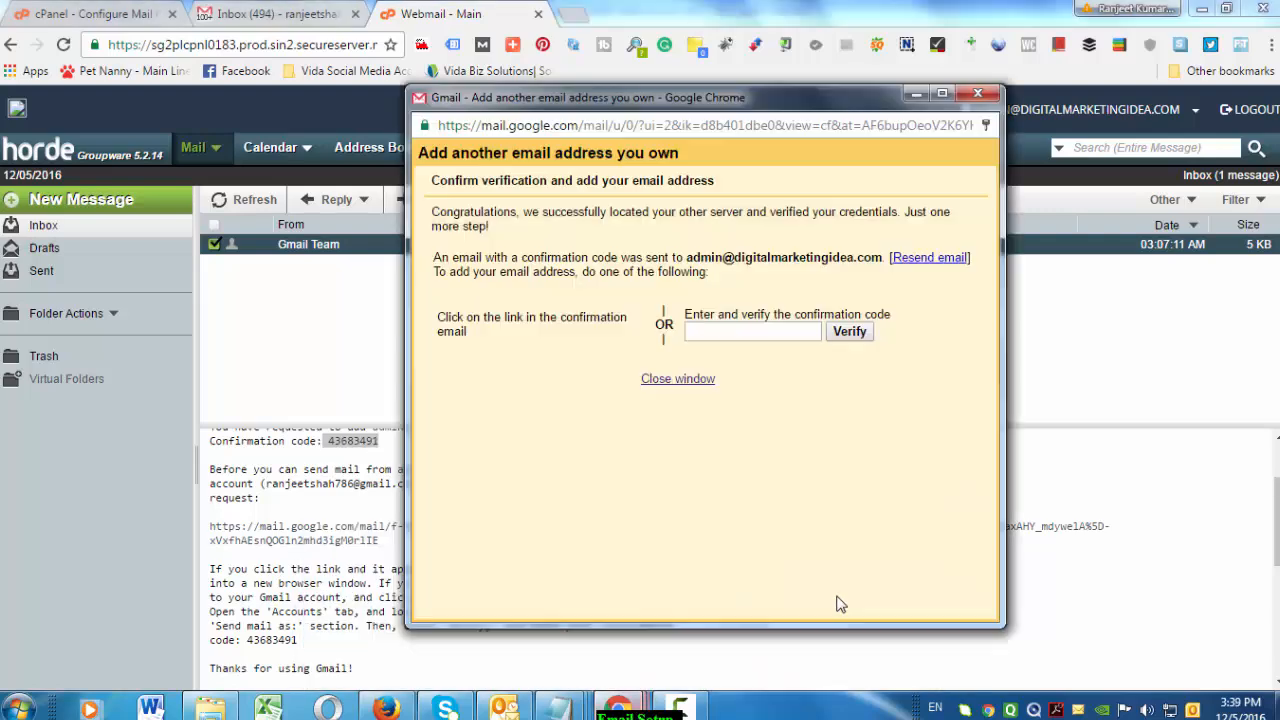
{"action": "left_click", "coordinate": [748, 332]}
{"action": "key", "text": "ctrl+v"}
{"action": "left_click", "coordinate": [849, 338]}
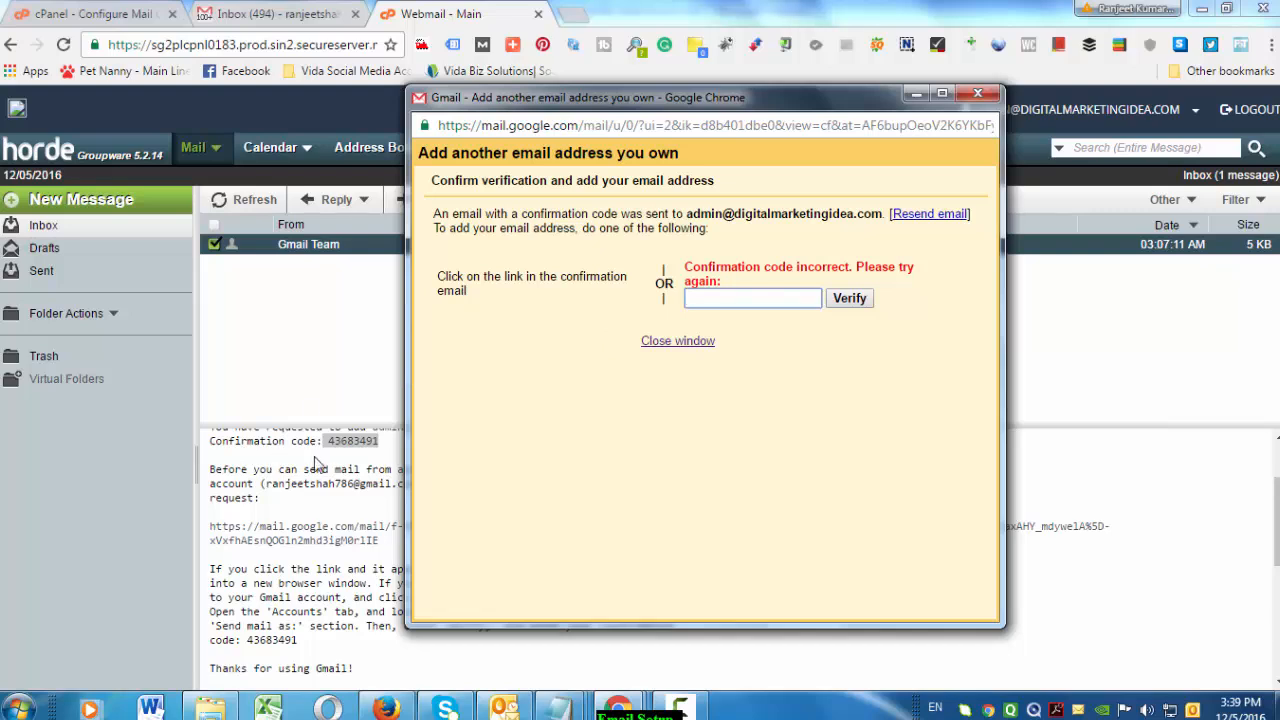
Reselect the full confirmation code, paste it again, and verify it
{"action": "left_click", "coordinate": [373, 444]}
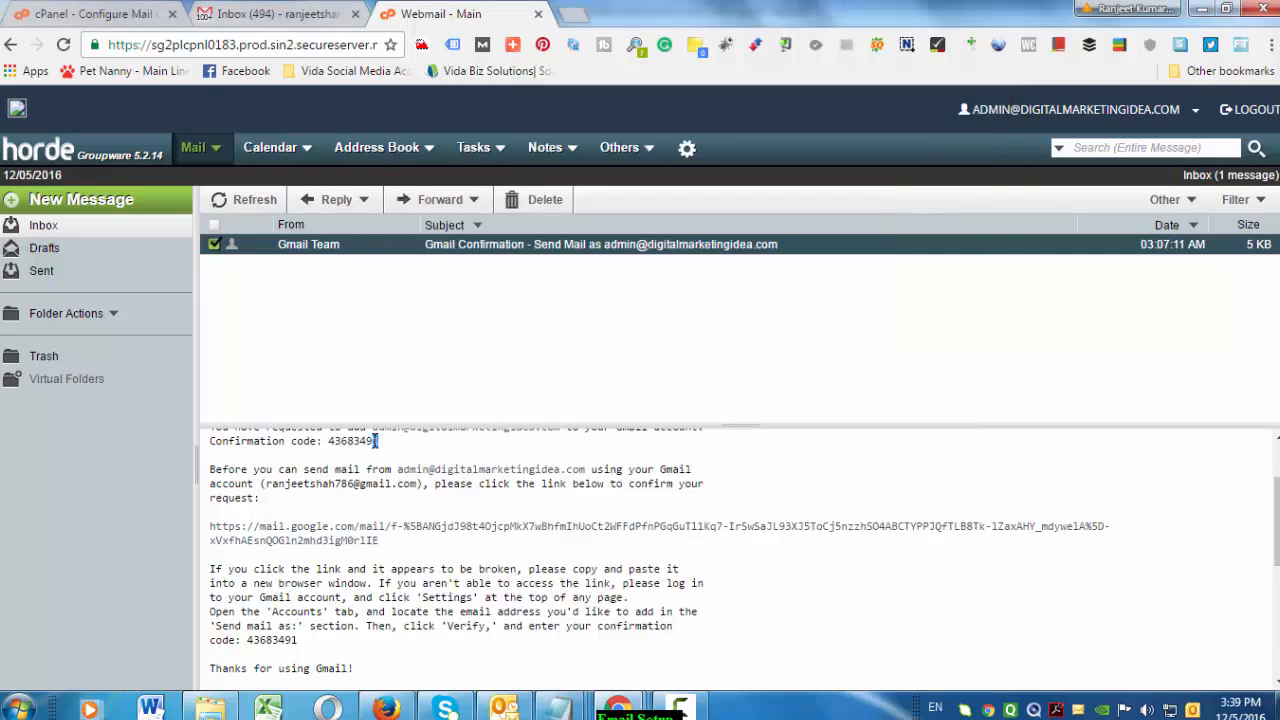
{"action": "left_click_drag", "start_coordinate": [381, 448], "coordinate": [347, 441]}
{"action": "left_click", "coordinate": [618, 706]}
{"action": "left_click", "coordinate": [850, 600]}
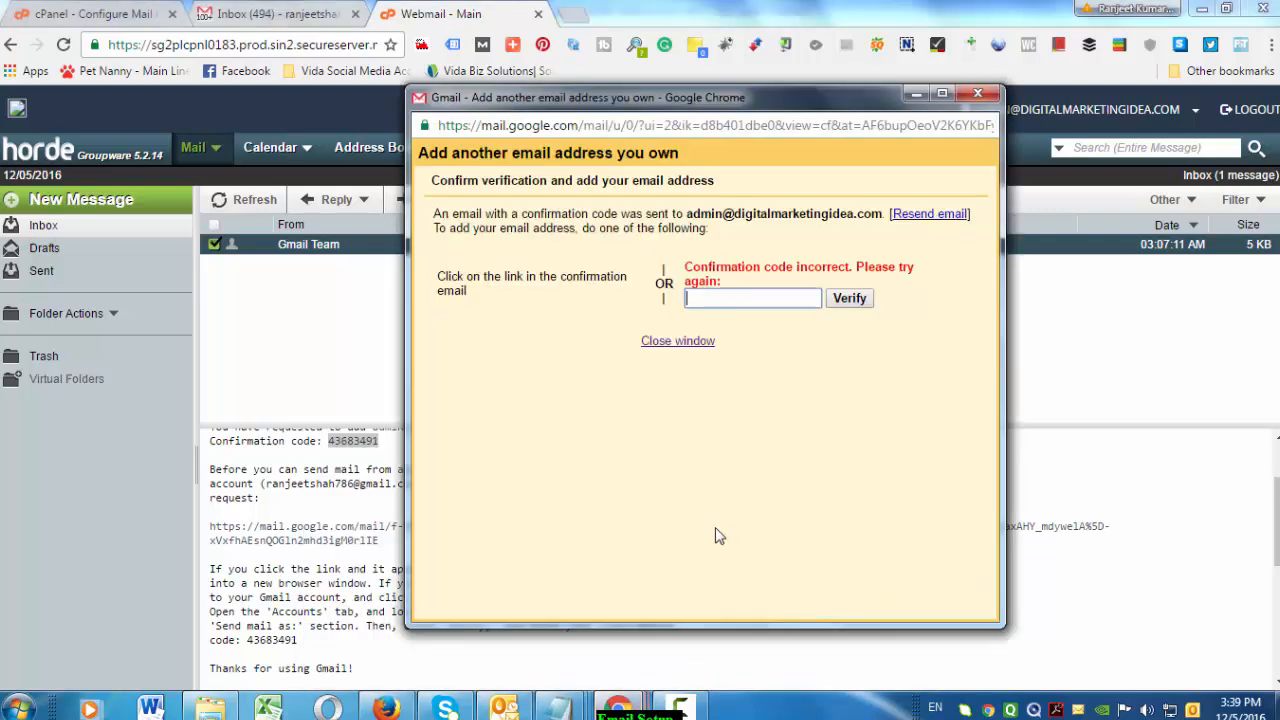
{"action": "key", "text": "ctrl+v"}
{"action": "left_click", "coordinate": [848, 298]}
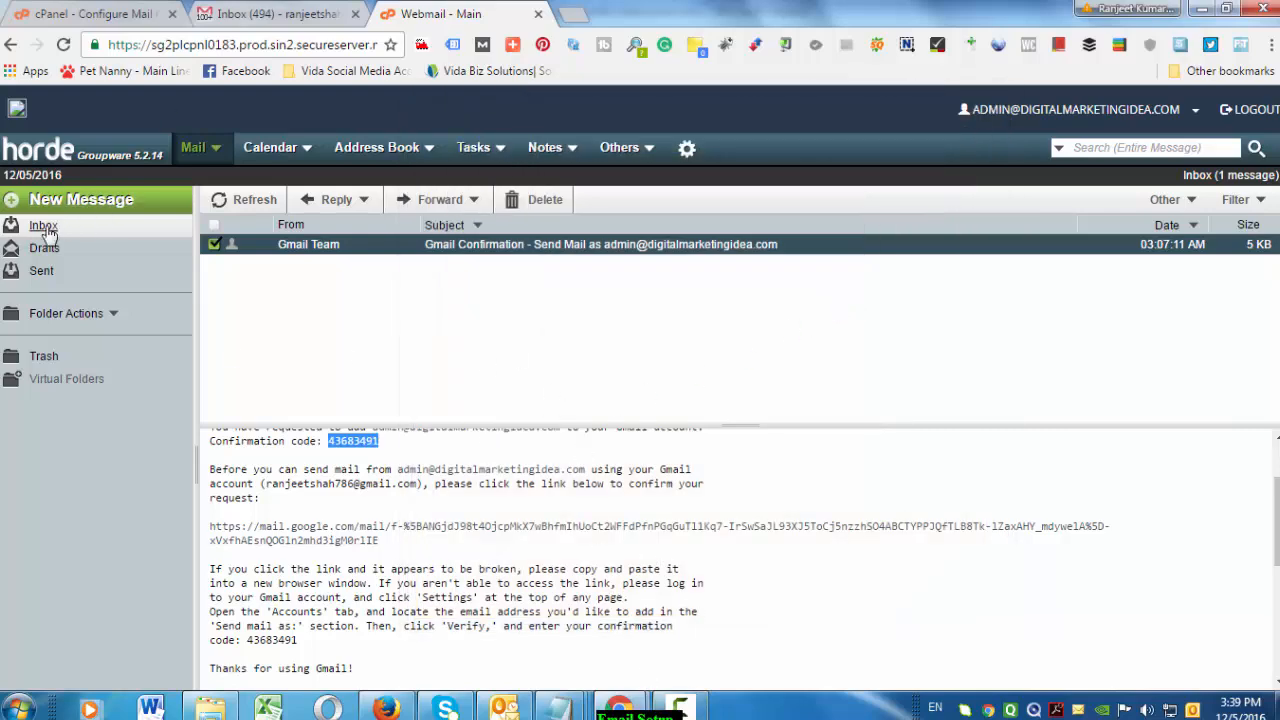
{"action": "left_click", "coordinate": [619, 708]}
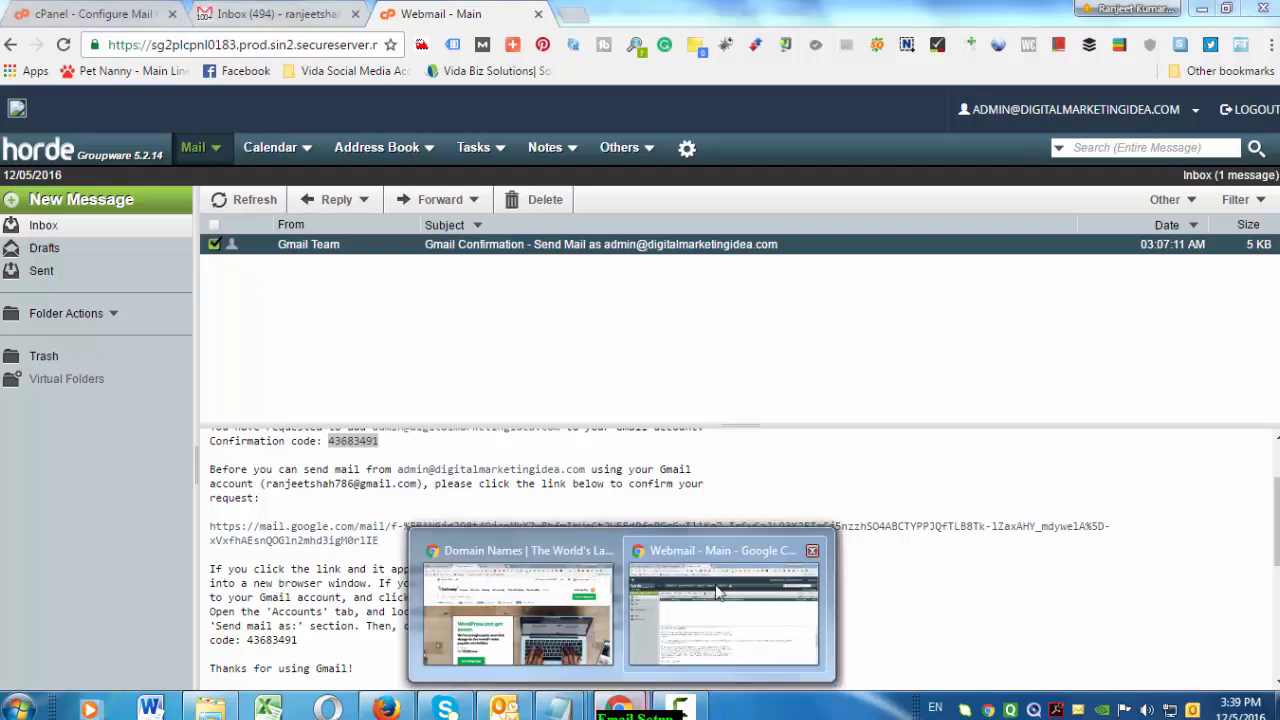
Refresh the Gmail inbox and open the Gmail Confirmation email under Updates
{"action": "left_click", "coordinate": [717, 592]}
{"action": "scroll", "coordinate": [555, 440], "scroll_direction": "up", "scroll_amount": 1}
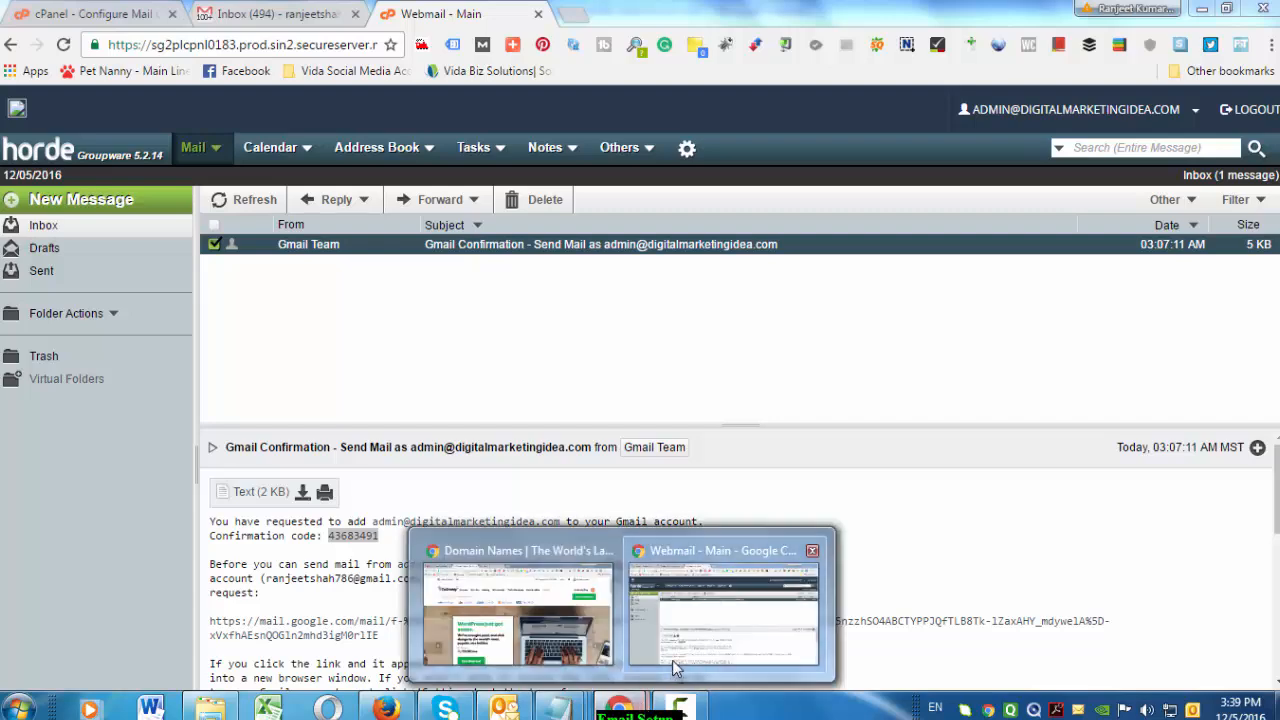
{"action": "left_click", "coordinate": [672, 628]}
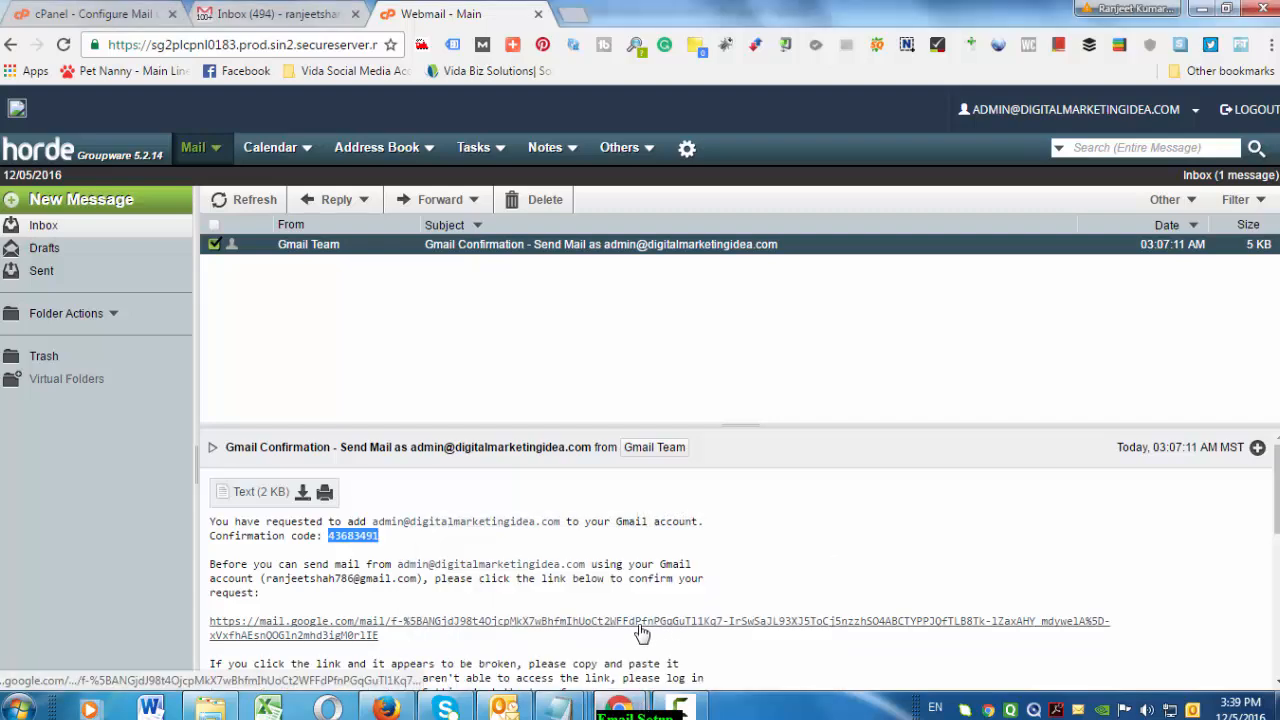
{"action": "scroll", "coordinate": [452, 540], "scroll_direction": "down", "scroll_amount": 1}
{"action": "scroll", "coordinate": [452, 540], "scroll_direction": "up", "scroll_amount": 1}
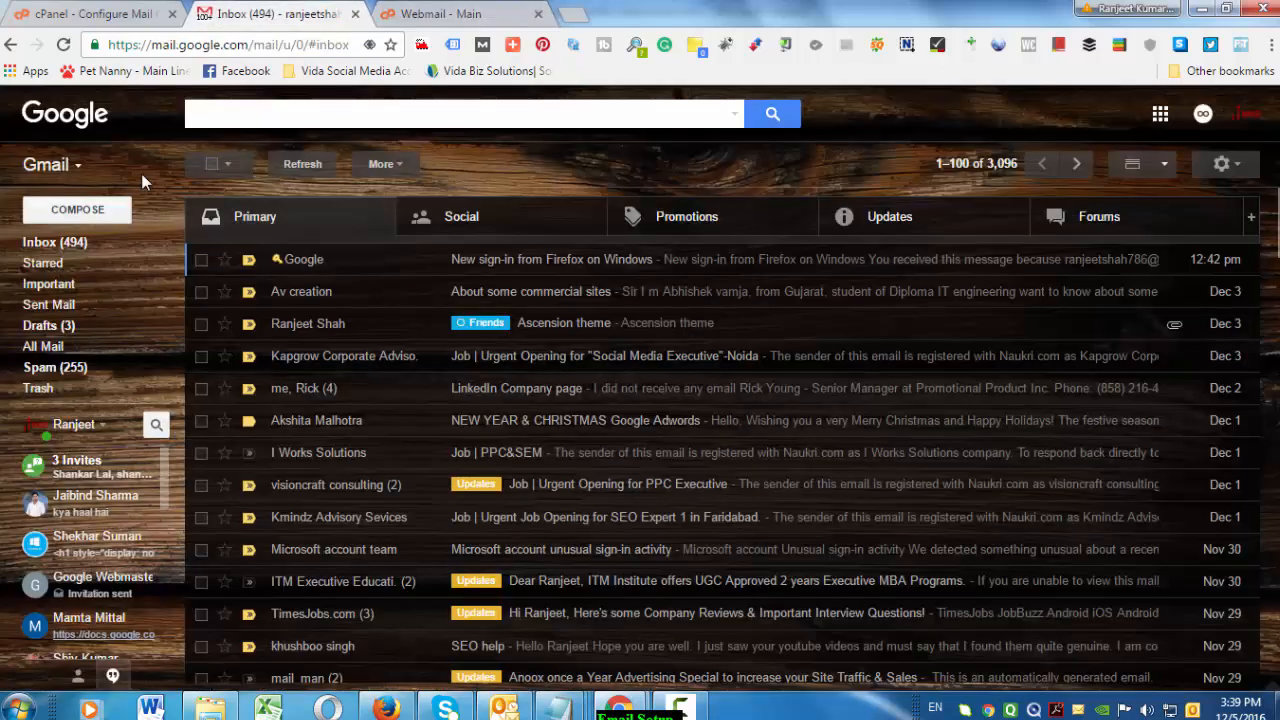
{"action": "left_click", "coordinate": [295, 14]}
{"action": "left_click", "coordinate": [88, 243]}
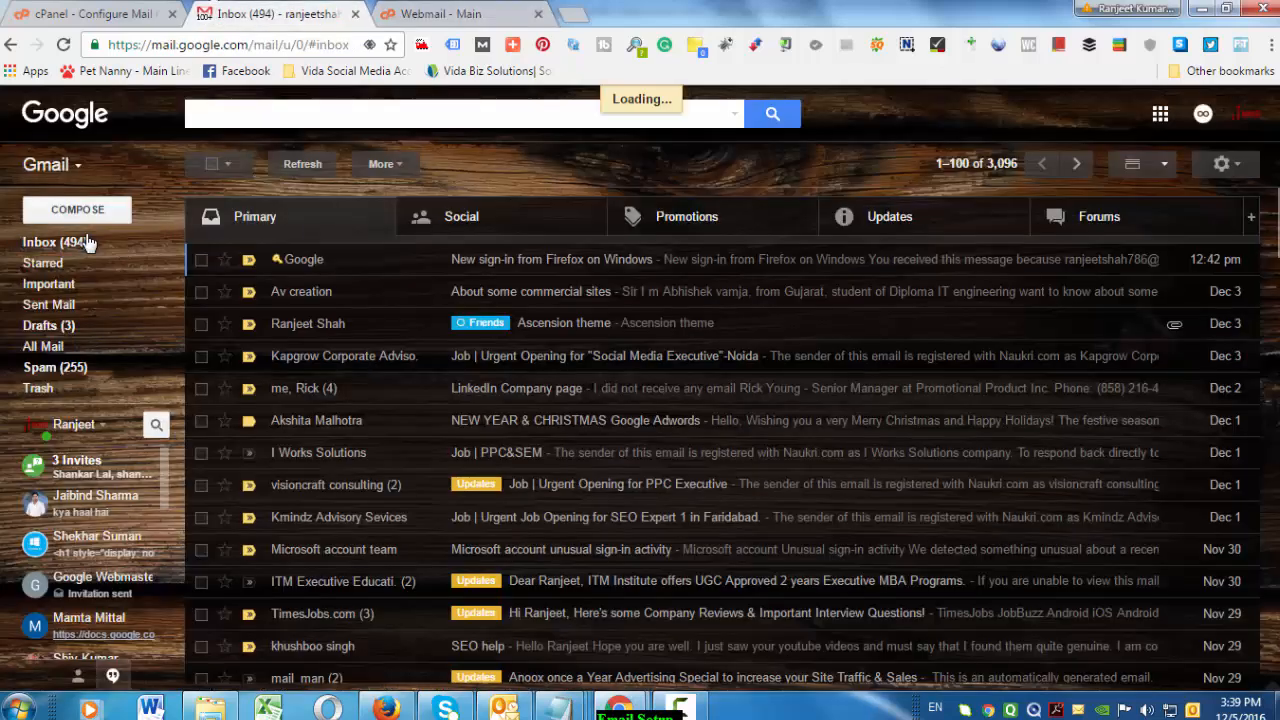
{"action": "left_click", "coordinate": [900, 224]}
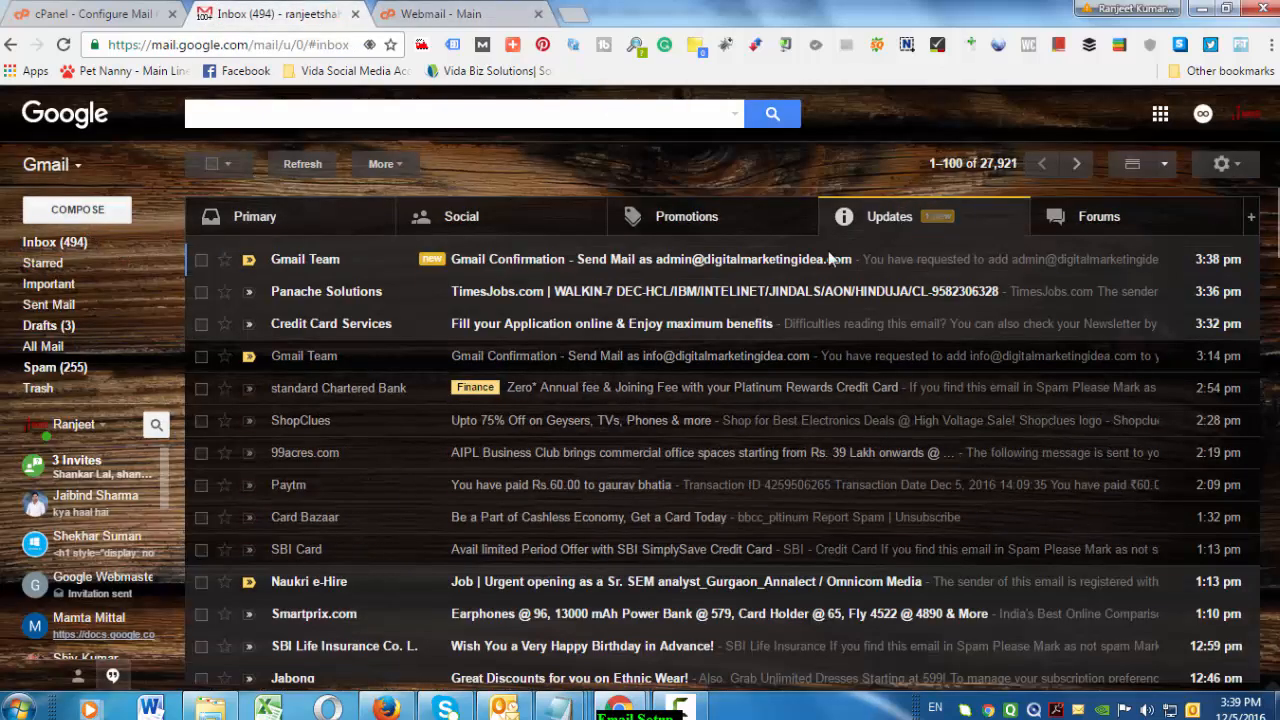
{"action": "left_click", "coordinate": [510, 259]}
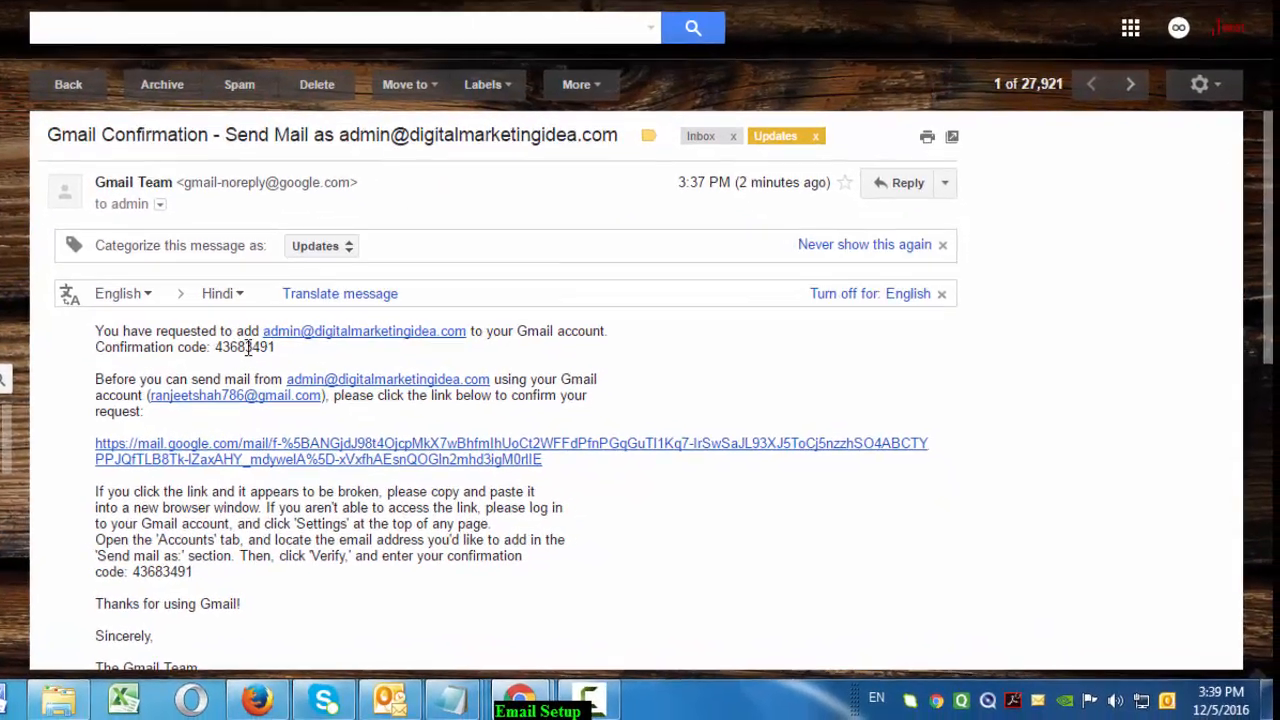
Read the confirmation email, then start a new message to check the new sender address
{"action": "double_click", "coordinate": [371, 393]}
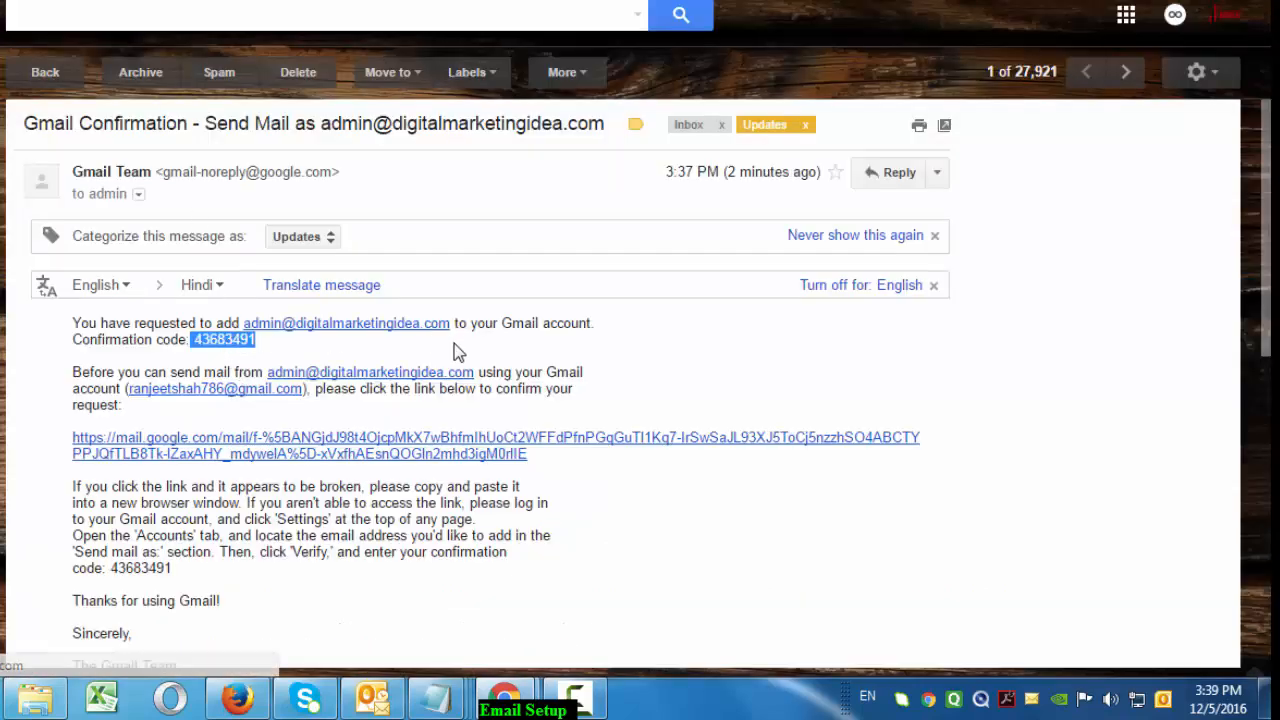
{"action": "left_click_drag", "start_coordinate": [340, 356], "coordinate": [66, 304]}
{"action": "left_click", "coordinate": [326, 360]}
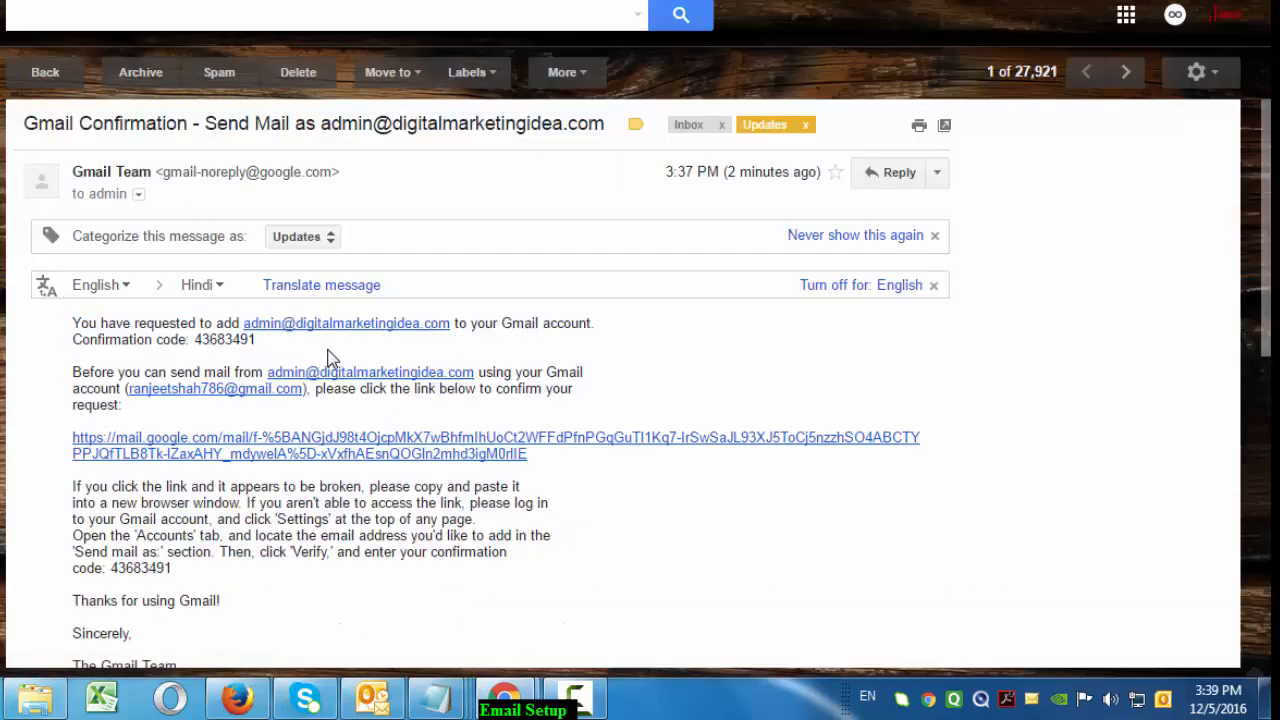
{"action": "left_click_drag", "start_coordinate": [551, 417], "coordinate": [70, 370]}
{"action": "scroll", "coordinate": [374, 451], "scroll_direction": "down", "scroll_amount": 3}
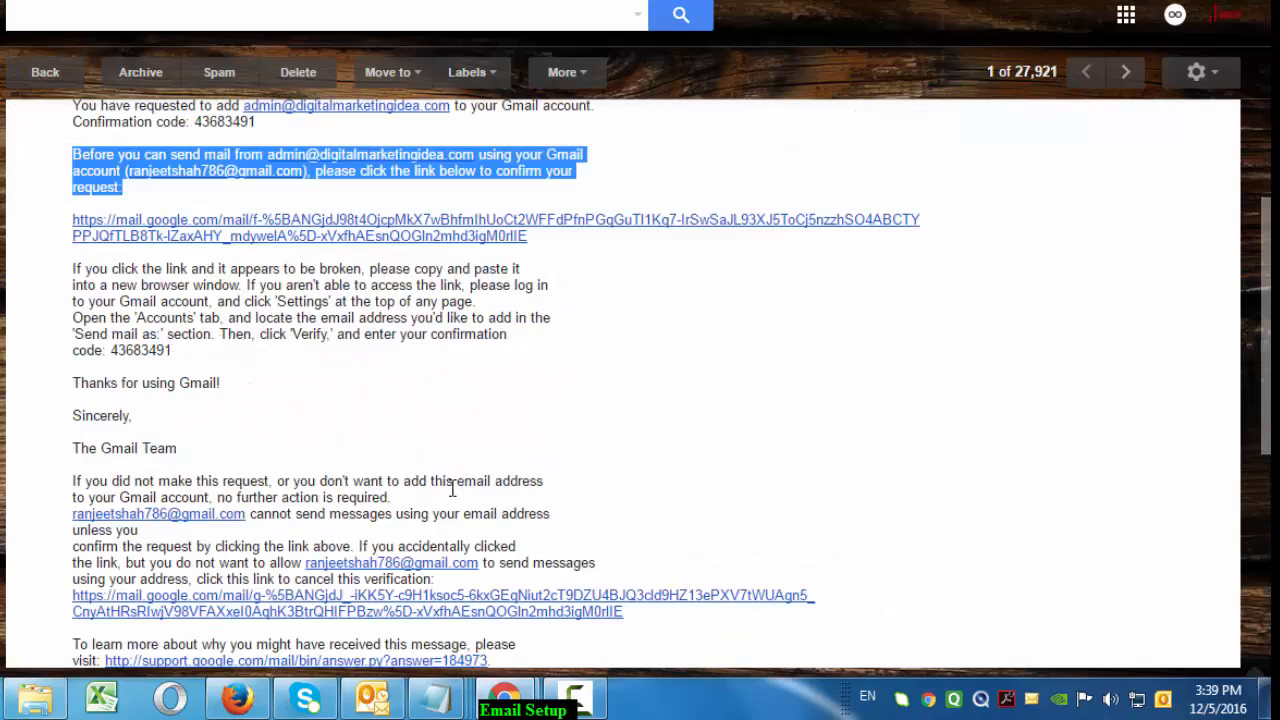
{"action": "scroll", "coordinate": [374, 451], "scroll_direction": "up", "scroll_amount": 3}
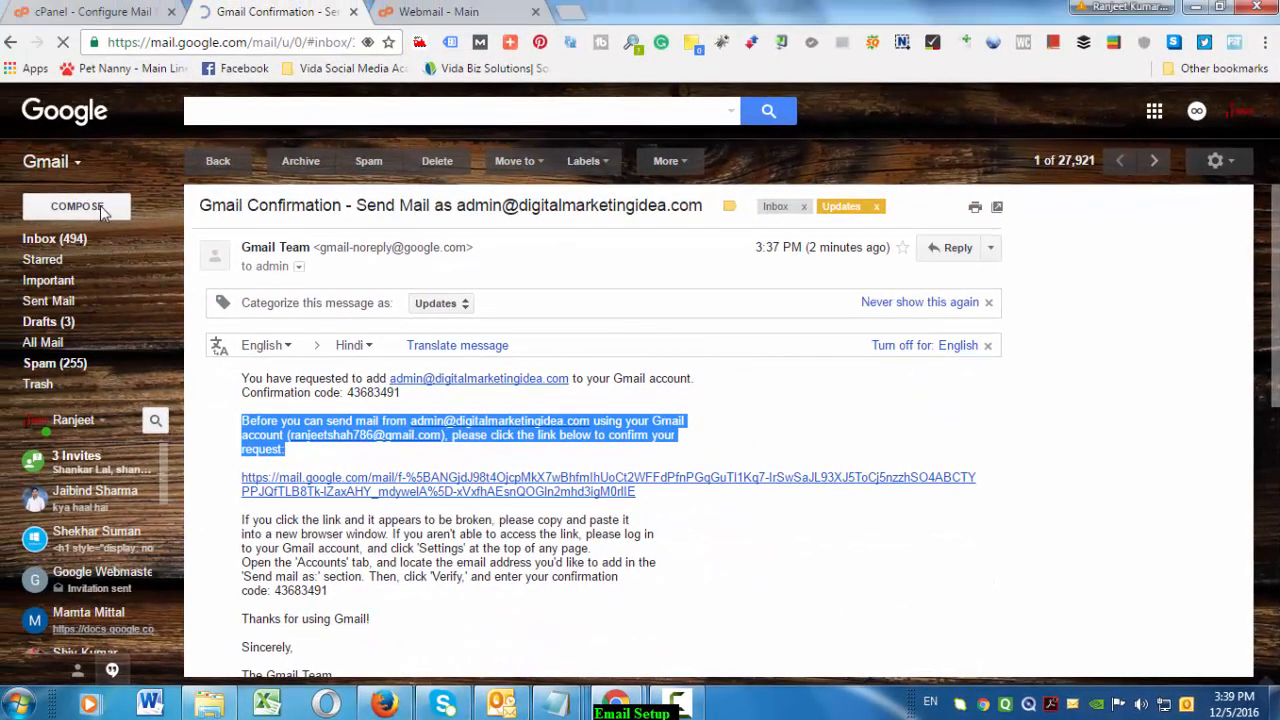
{"action": "left_click", "coordinate": [104, 207]}
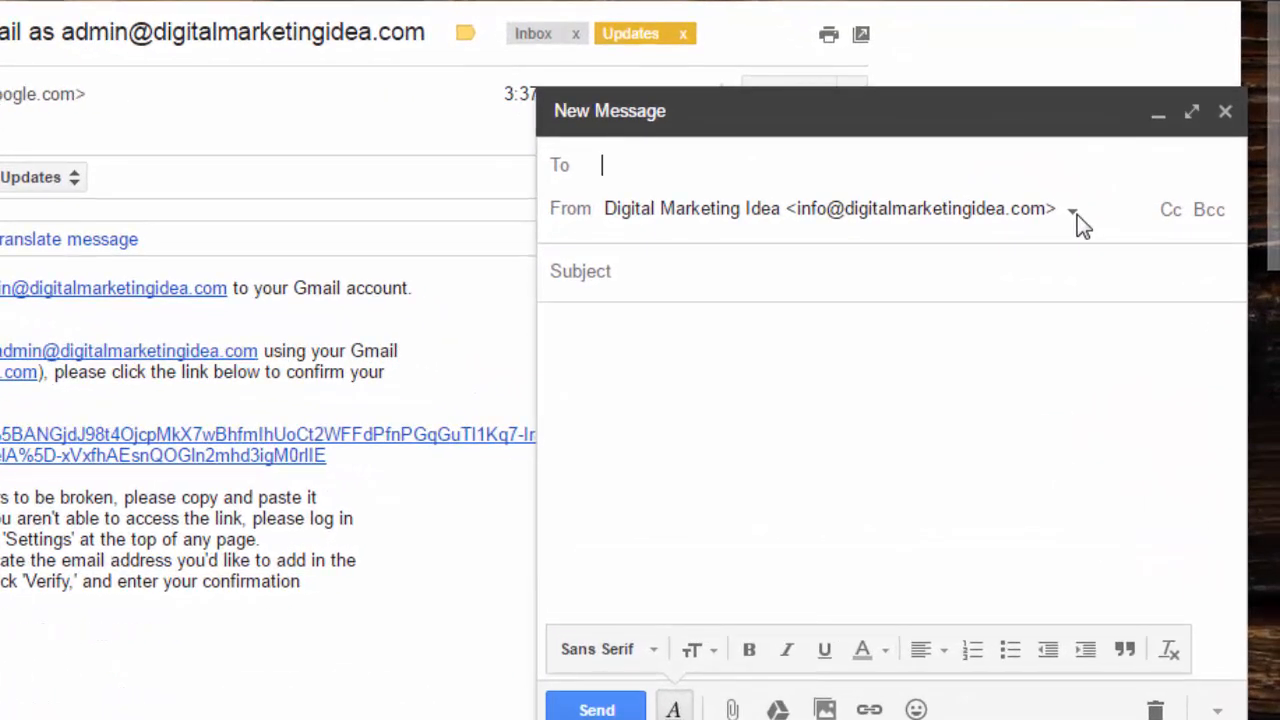
Set the sender to the domain's admin address
{"action": "left_click", "coordinate": [1077, 214]}
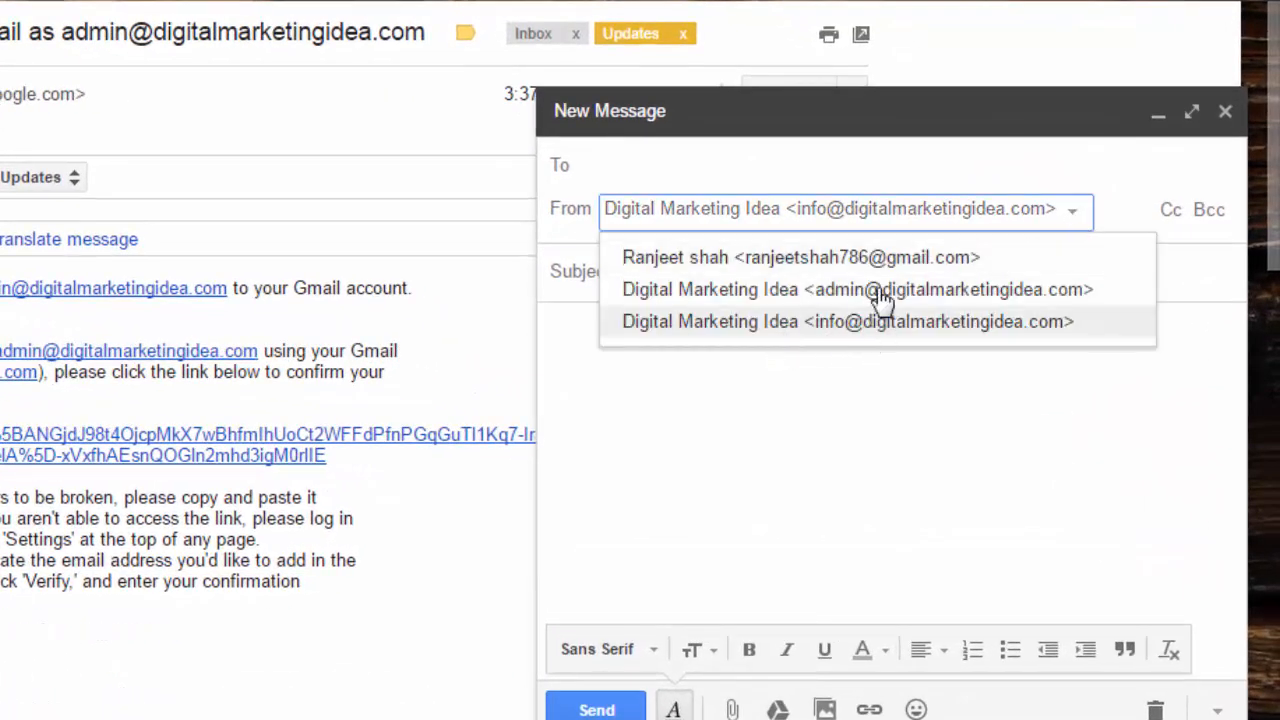
{"action": "left_click", "coordinate": [803, 290]}
{"action": "left_click", "coordinate": [826, 220]}
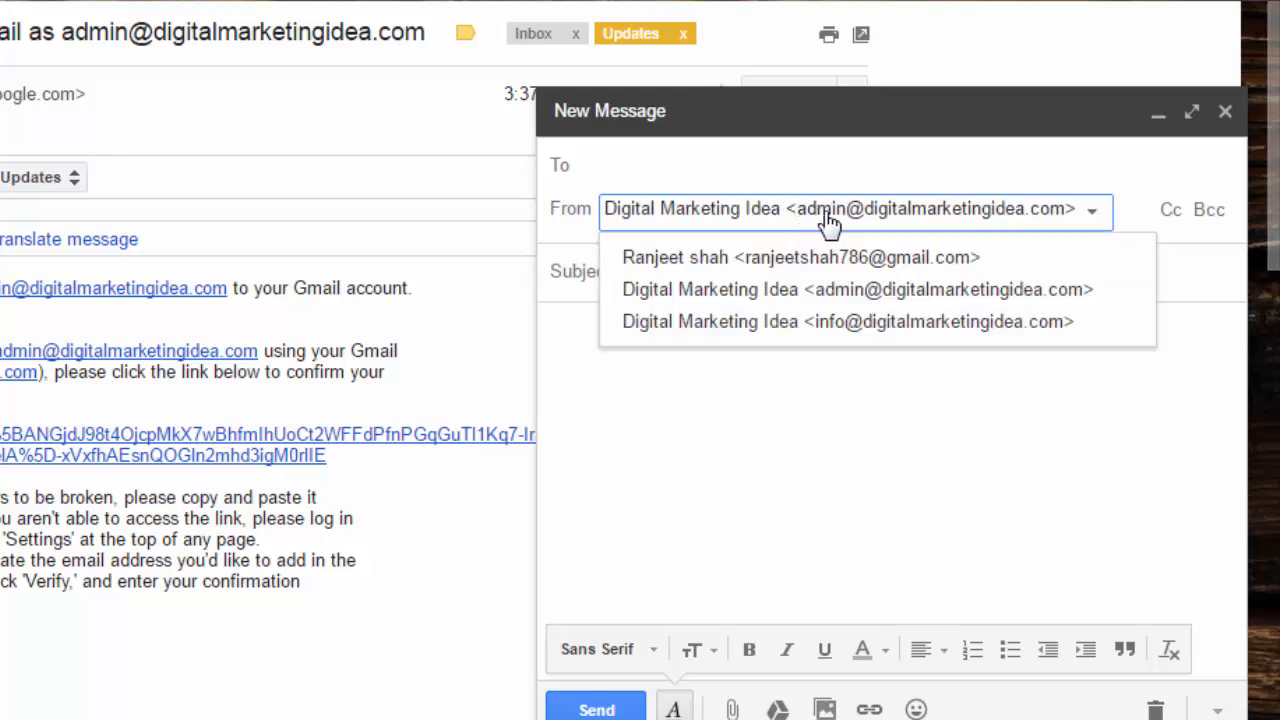
{"action": "left_click", "coordinate": [906, 290]}
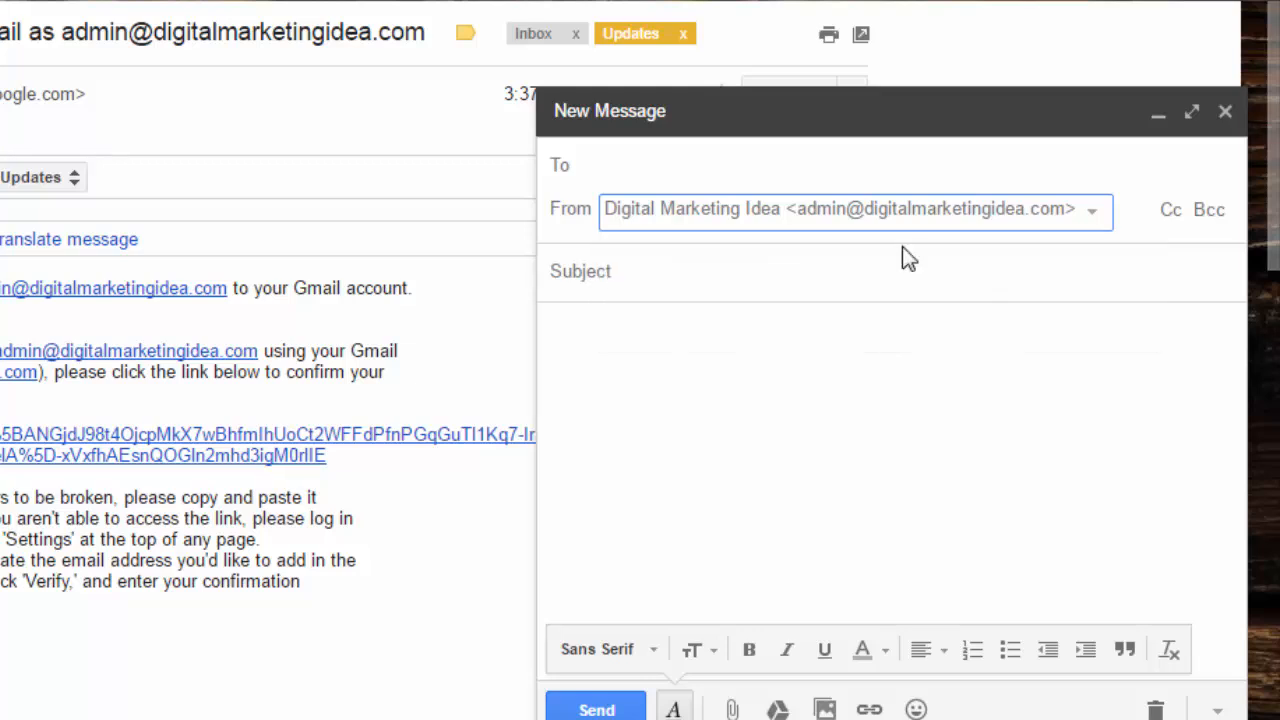
Address the suggested contact, enter subject 'test' and body 'test', and send
{"action": "left_click", "coordinate": [699, 165]}
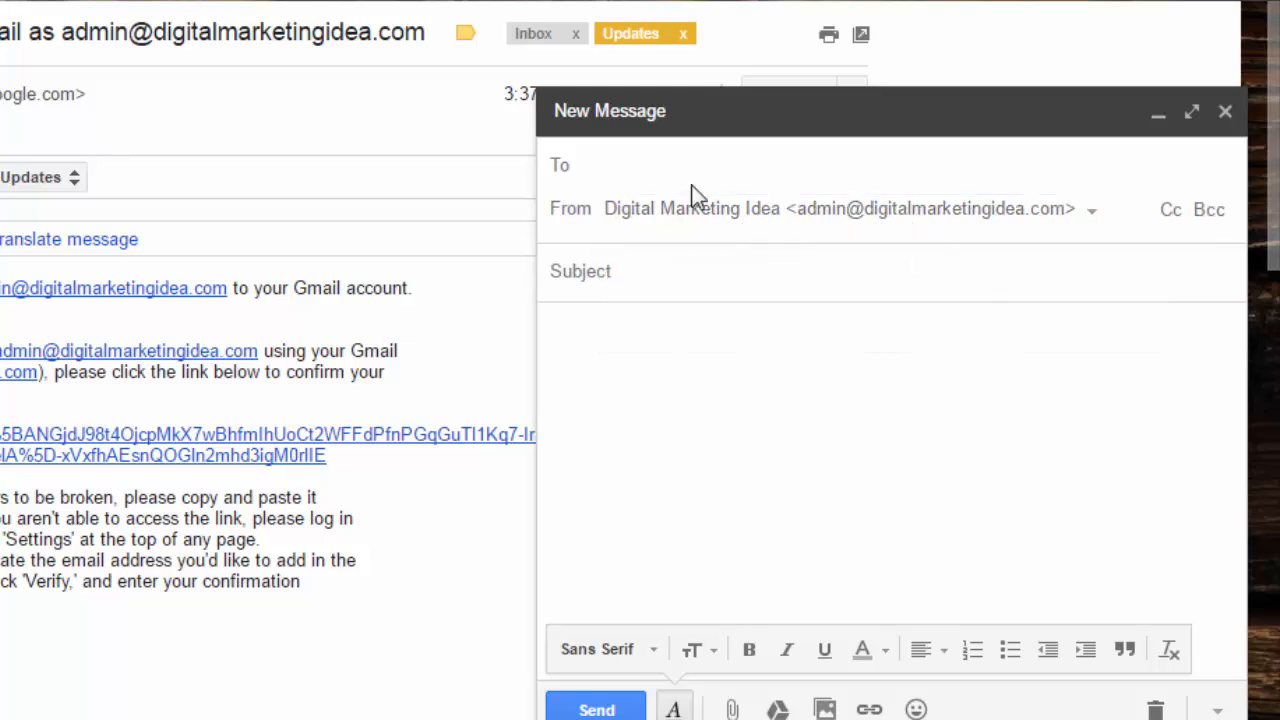
{"action": "type", "text": "ra"}
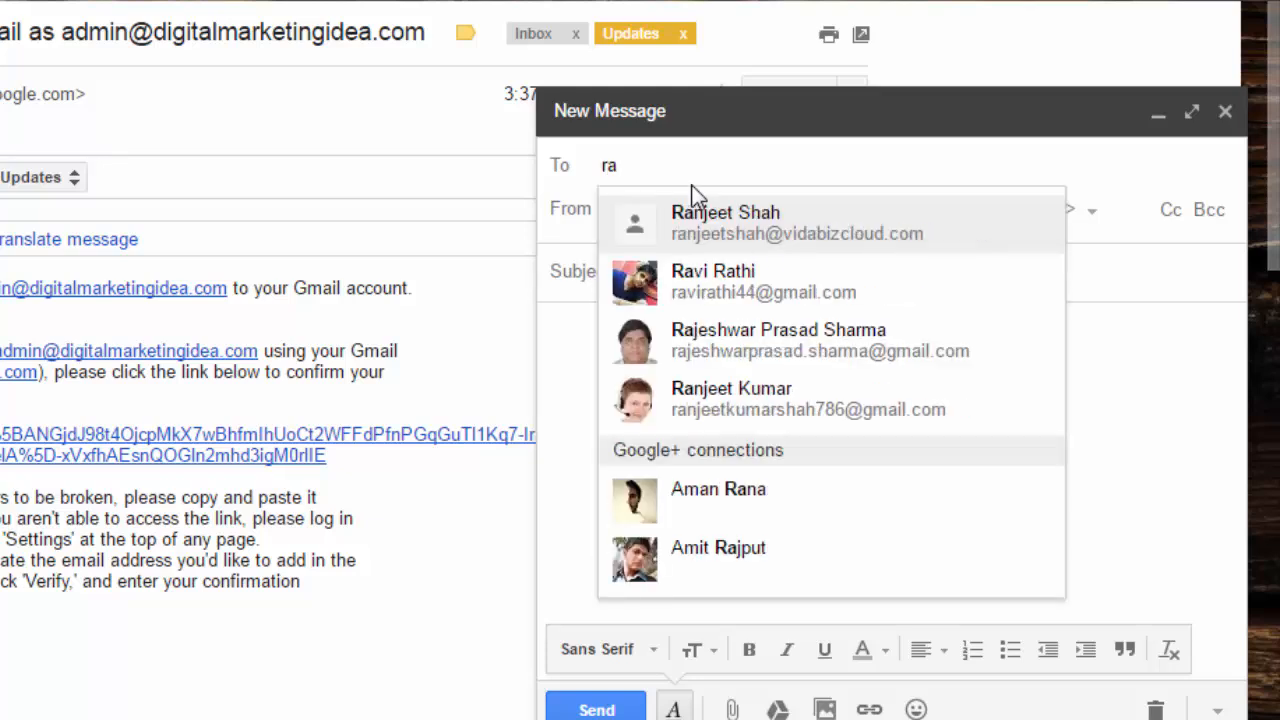
{"action": "type", "text": "njeet"}
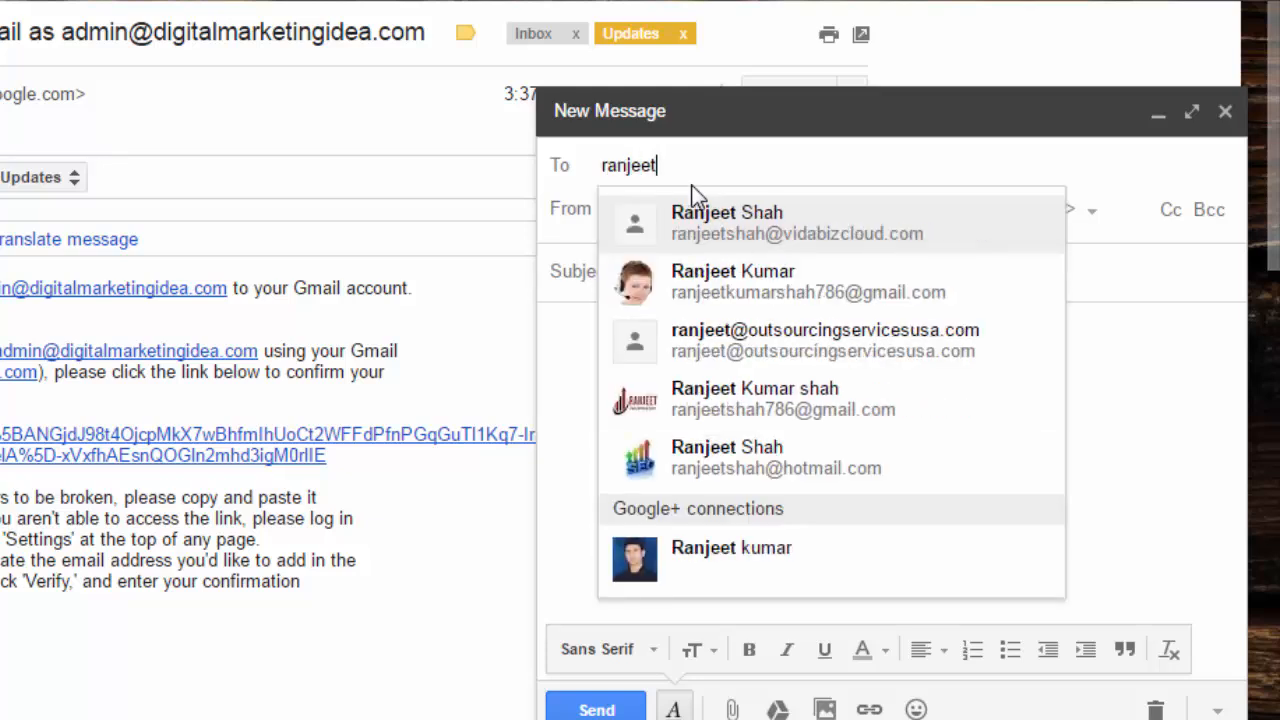
{"action": "left_click", "coordinate": [745, 225]}
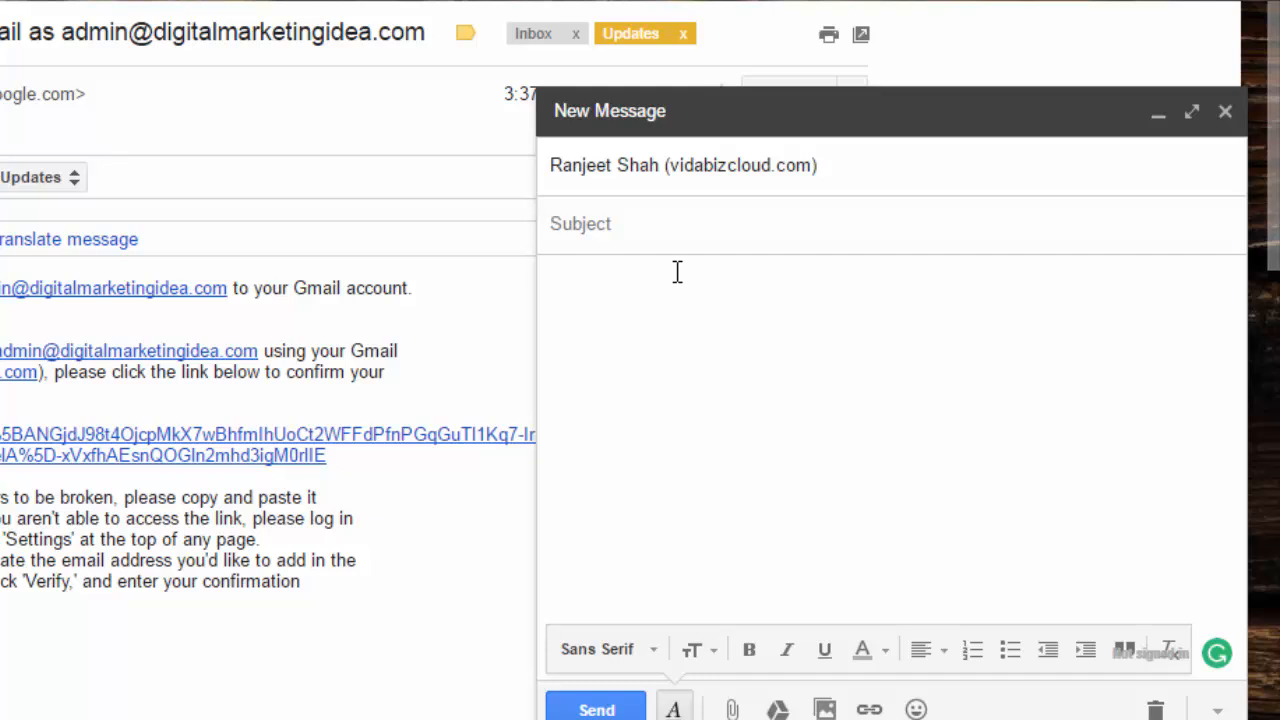
{"action": "type", "text": "T"}
{"action": "key", "text": "BackSpace"}
{"action": "type", "text": "test"}
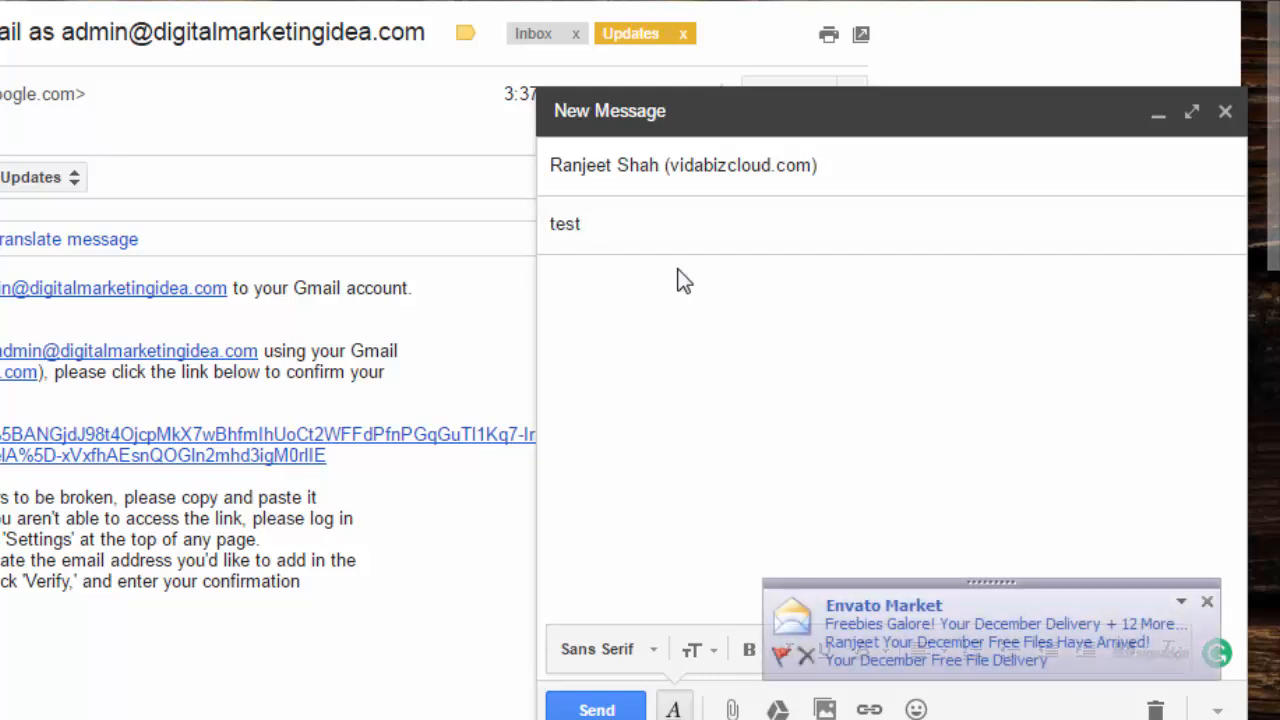
{"action": "key", "text": "Tab"}
{"action": "type", "text": "te"}
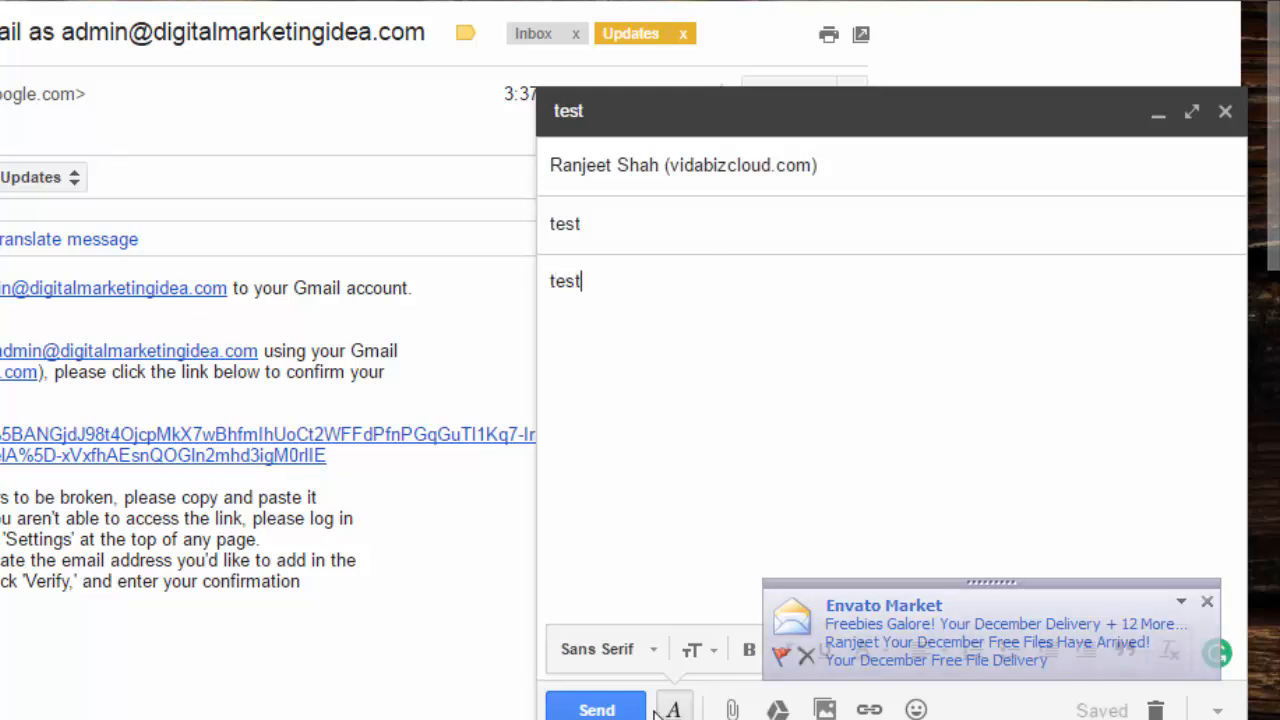
{"action": "left_click", "coordinate": [597, 709]}
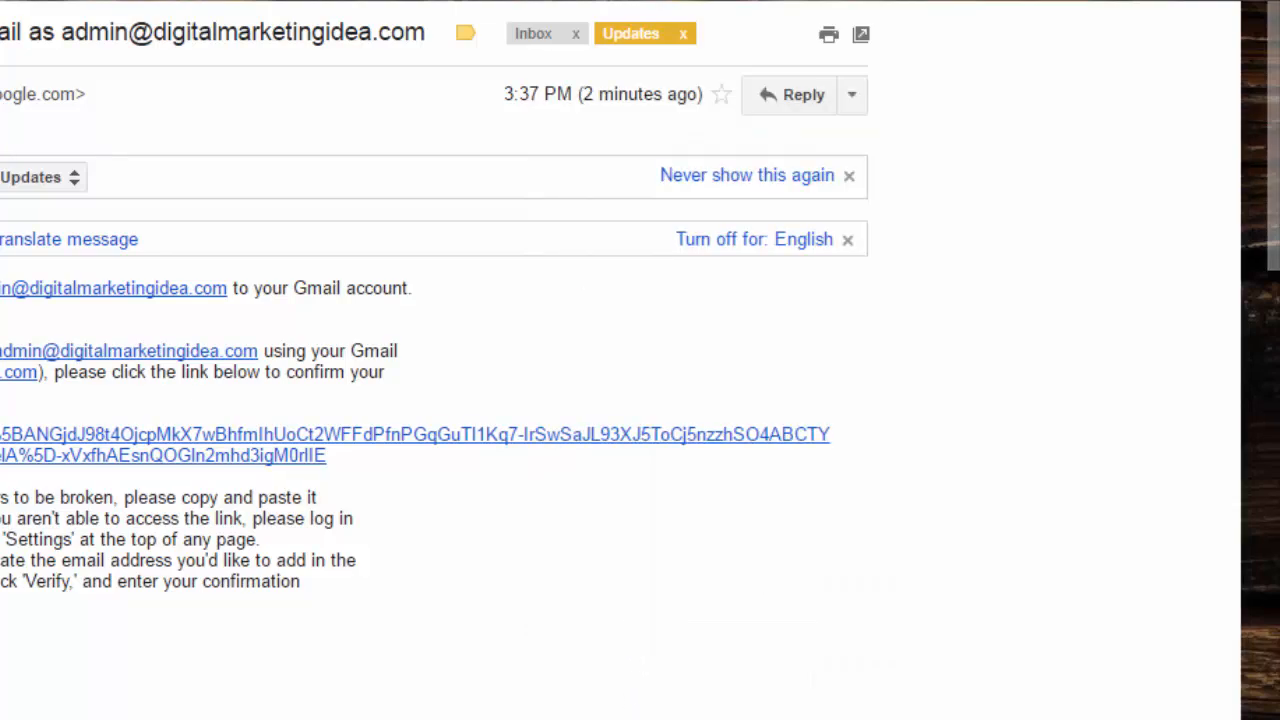
In Outlook, open the 'text mail' message in Junk E-mail and check the sender's address
{"action": "left_click", "coordinate": [431, 710]}
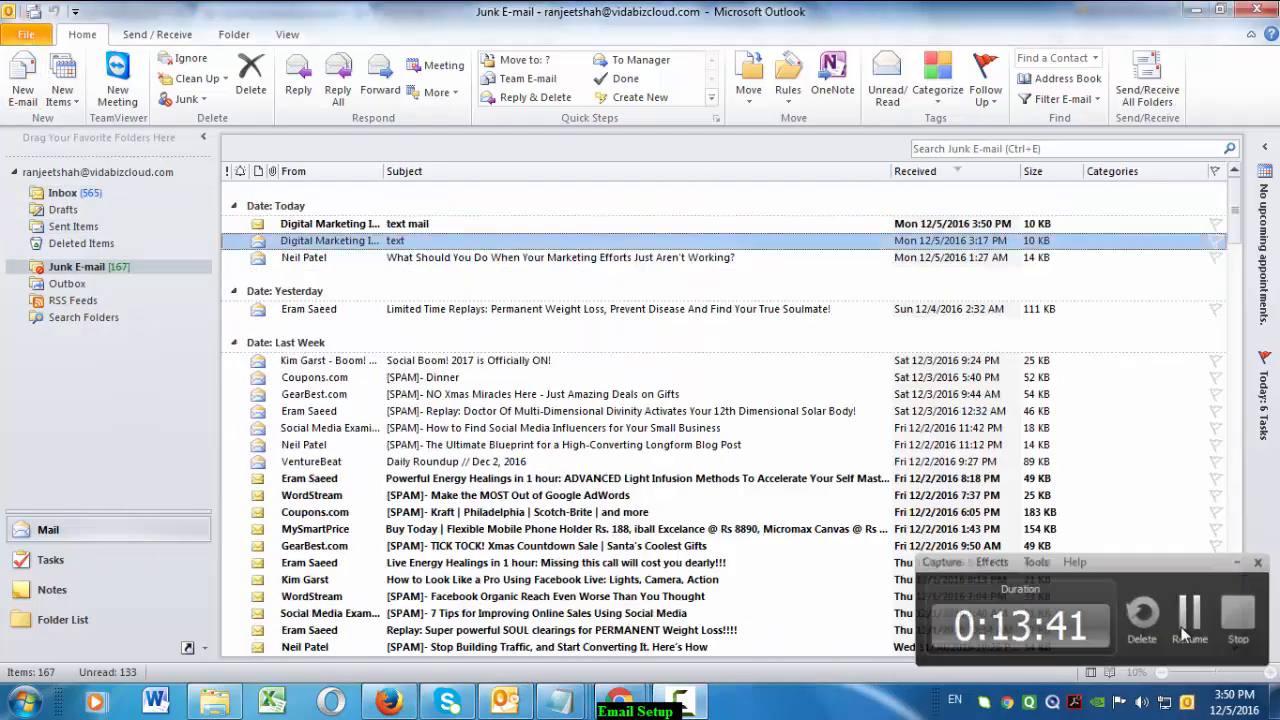
{"action": "double_click", "coordinate": [440, 223]}
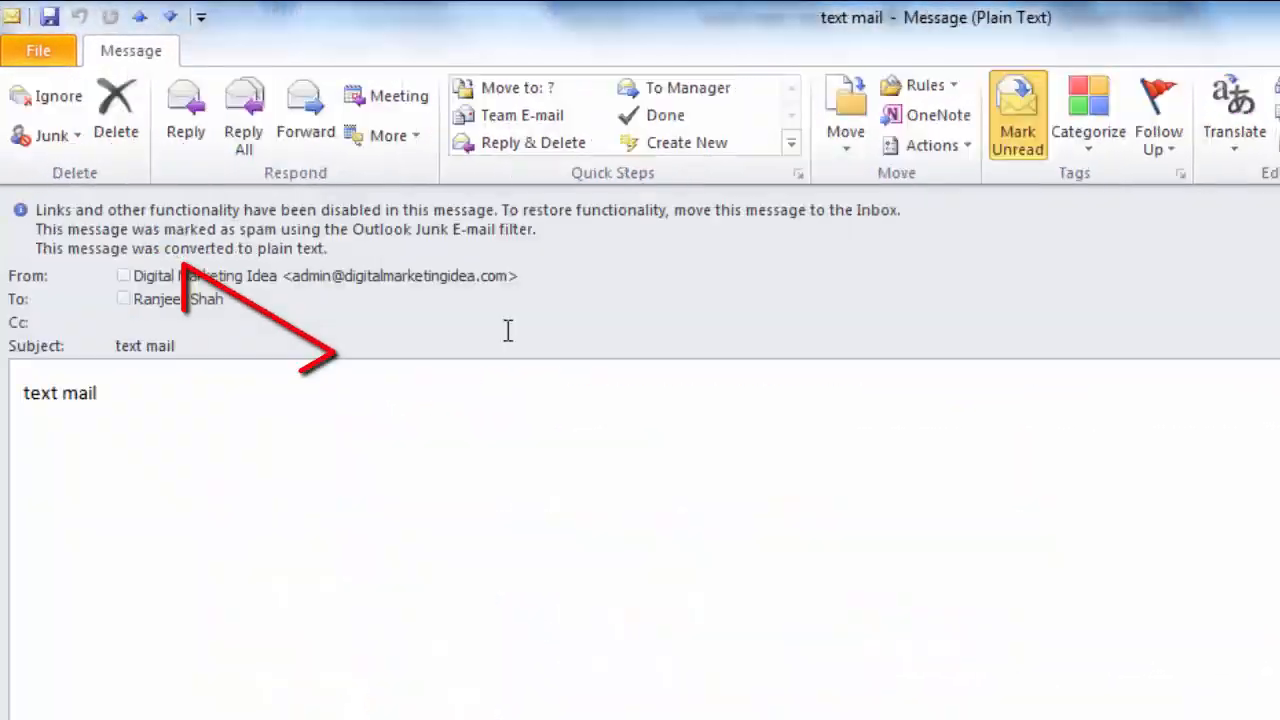
{"action": "left_click", "coordinate": [408, 281]}
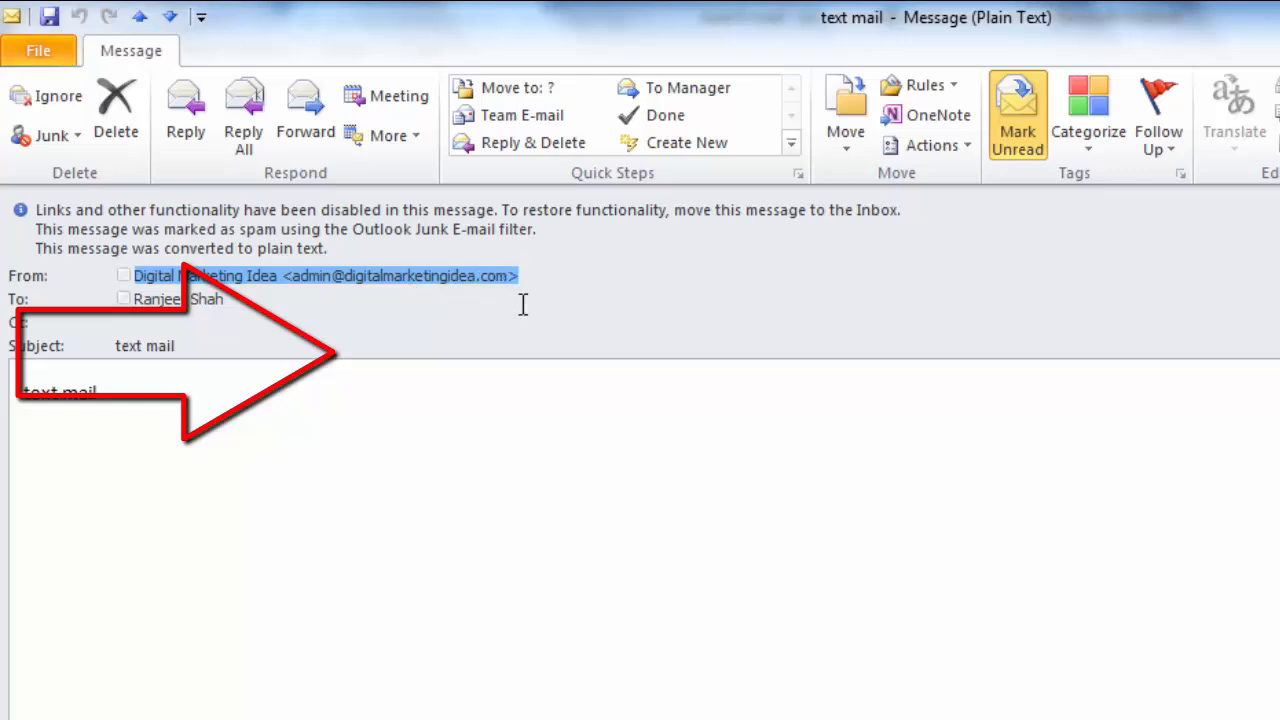
{"action": "left_click", "coordinate": [295, 292]}
{"action": "left_click", "coordinate": [296, 278]}
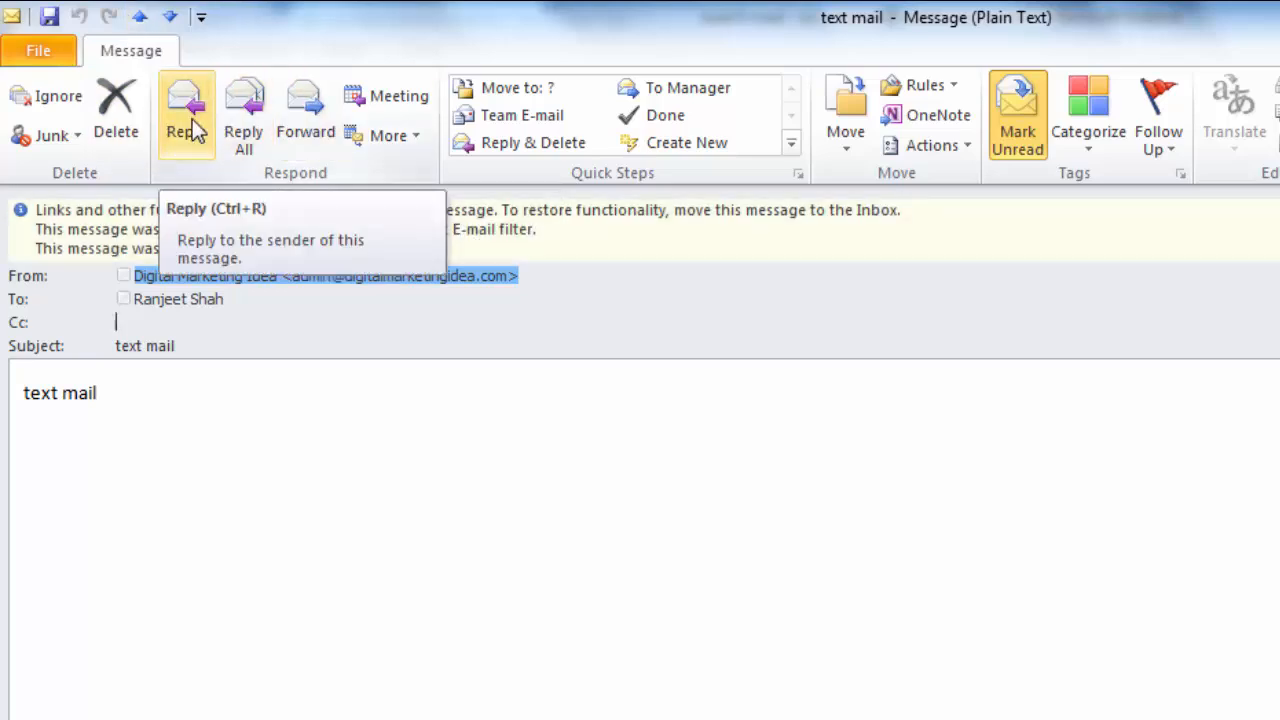
{"action": "left_click", "coordinate": [296, 138]}
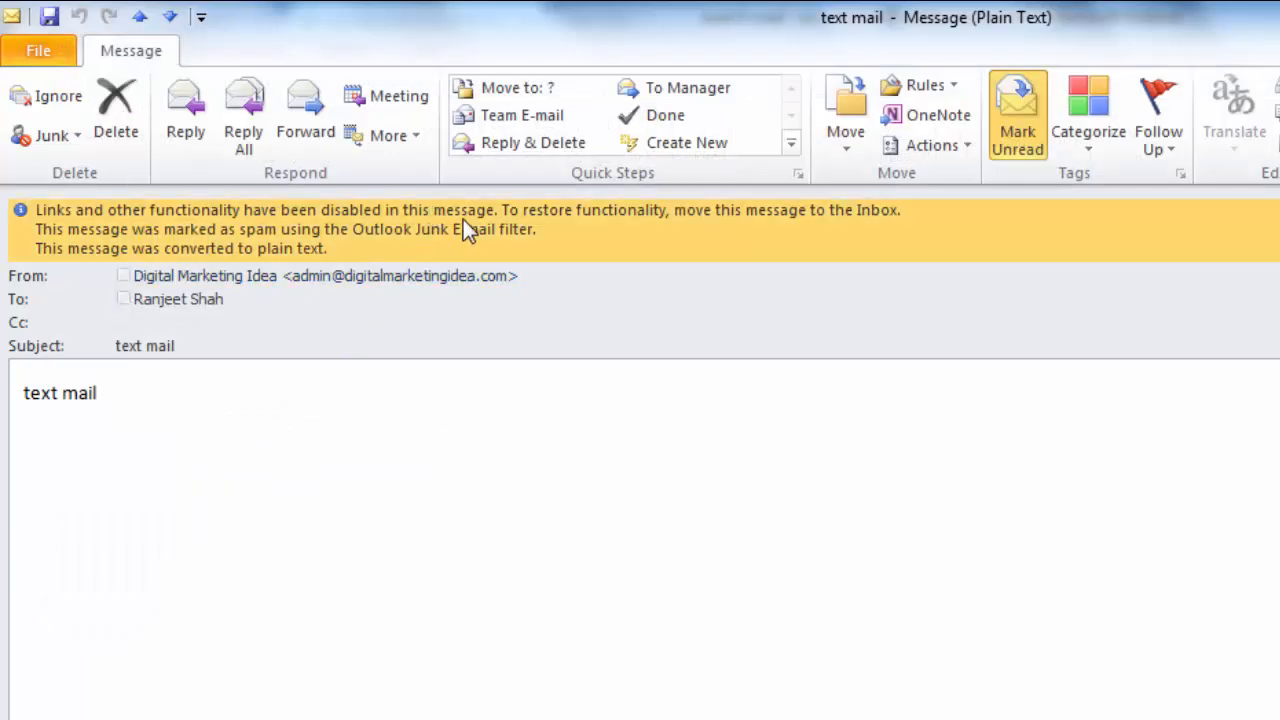
Move the message from Junk E-mail to the Inbox and view the Inbox
{"action": "left_click", "coordinate": [463, 221]}
{"action": "left_click", "coordinate": [562, 238]}
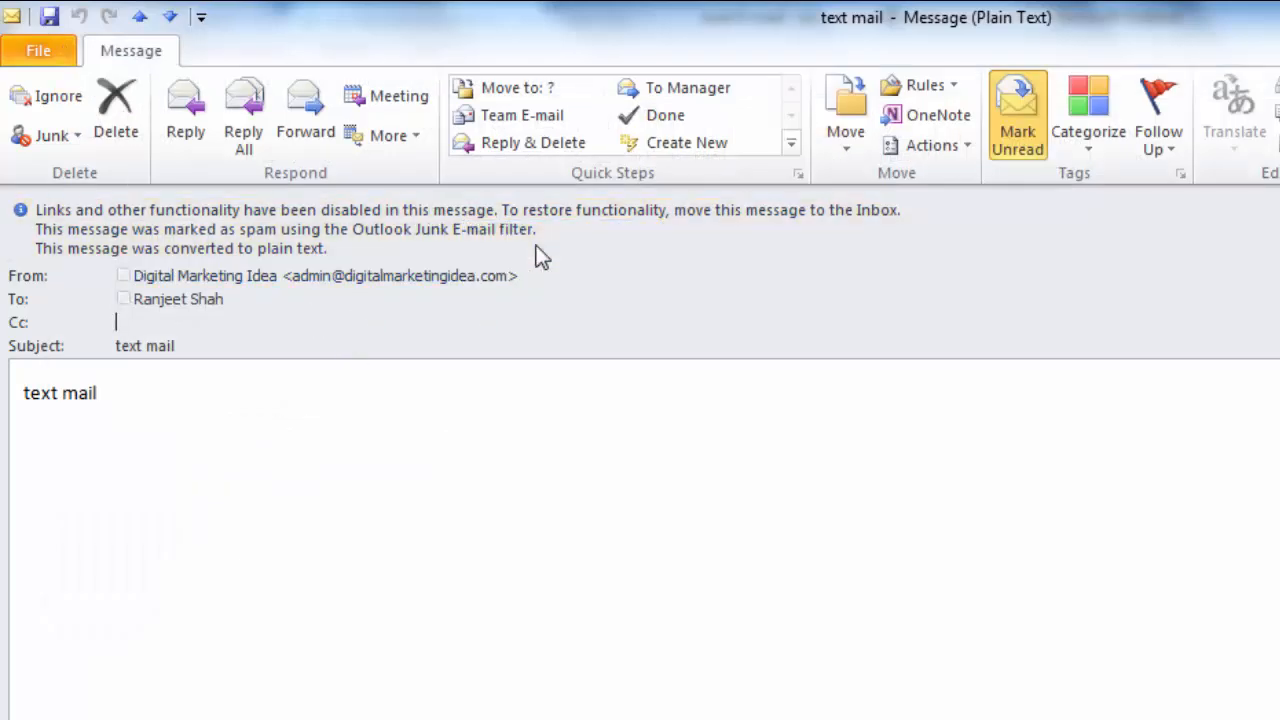
{"action": "left_click", "coordinate": [150, 290]}
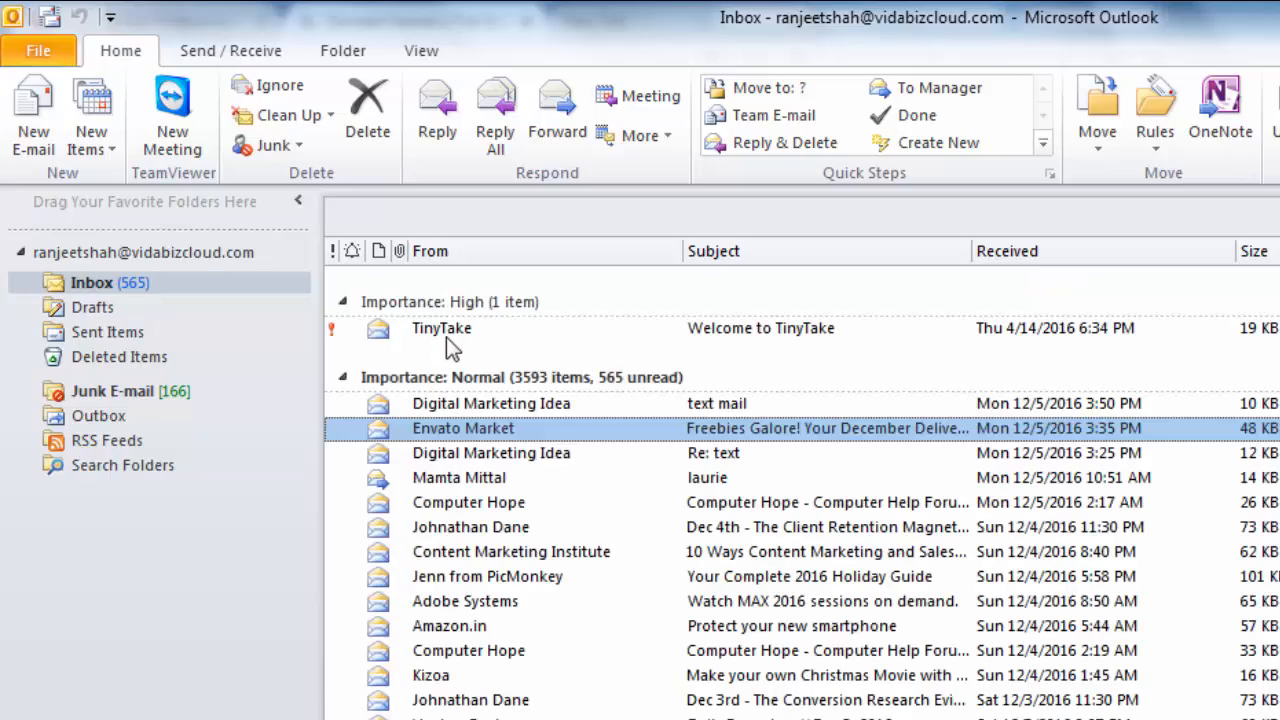
Open the 'text mail' message from Digital Marketing Idea in the Inbox
{"action": "left_click", "coordinate": [526, 407]}
{"action": "double_click", "coordinate": [526, 407]}
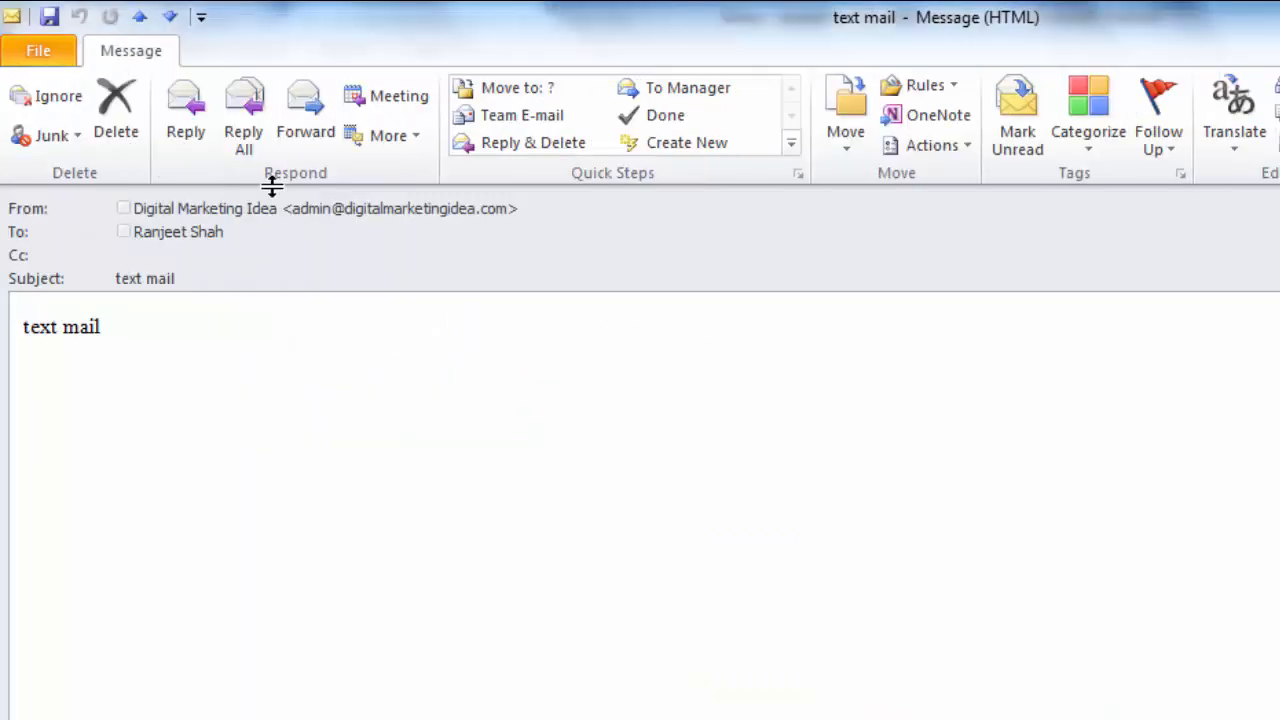
{"action": "left_click", "coordinate": [319, 212]}
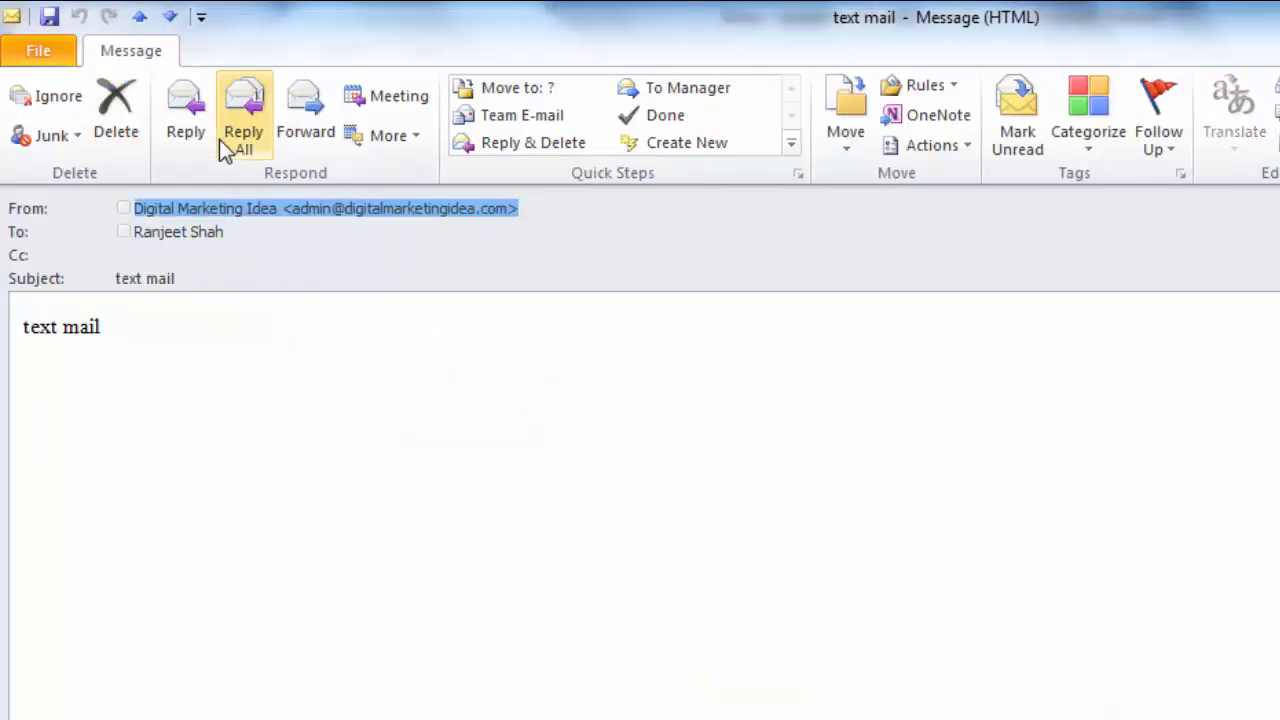
Send a reply with subject and body 'Wow it's working', then close the message
{"action": "left_click", "coordinate": [185, 115]}
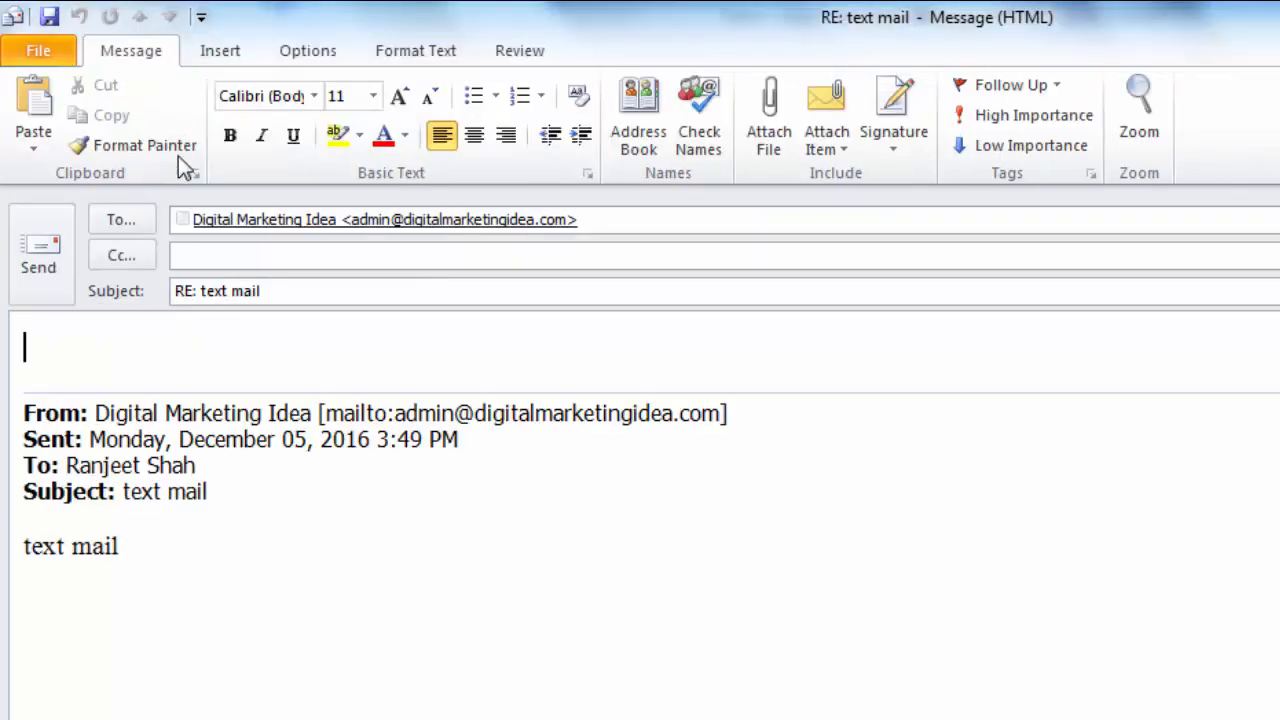
{"action": "type", "text": "Wow it’s working"}
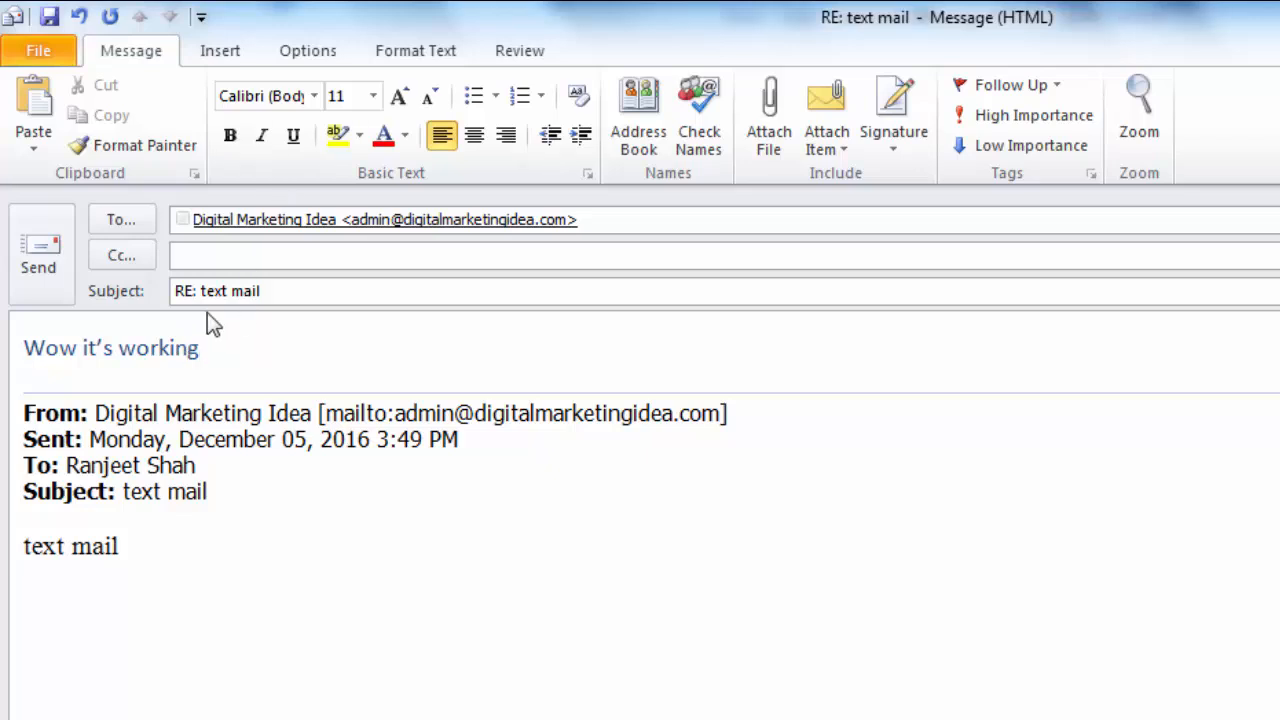
{"action": "left_click_drag", "start_coordinate": [235, 363], "coordinate": [158, 314]}
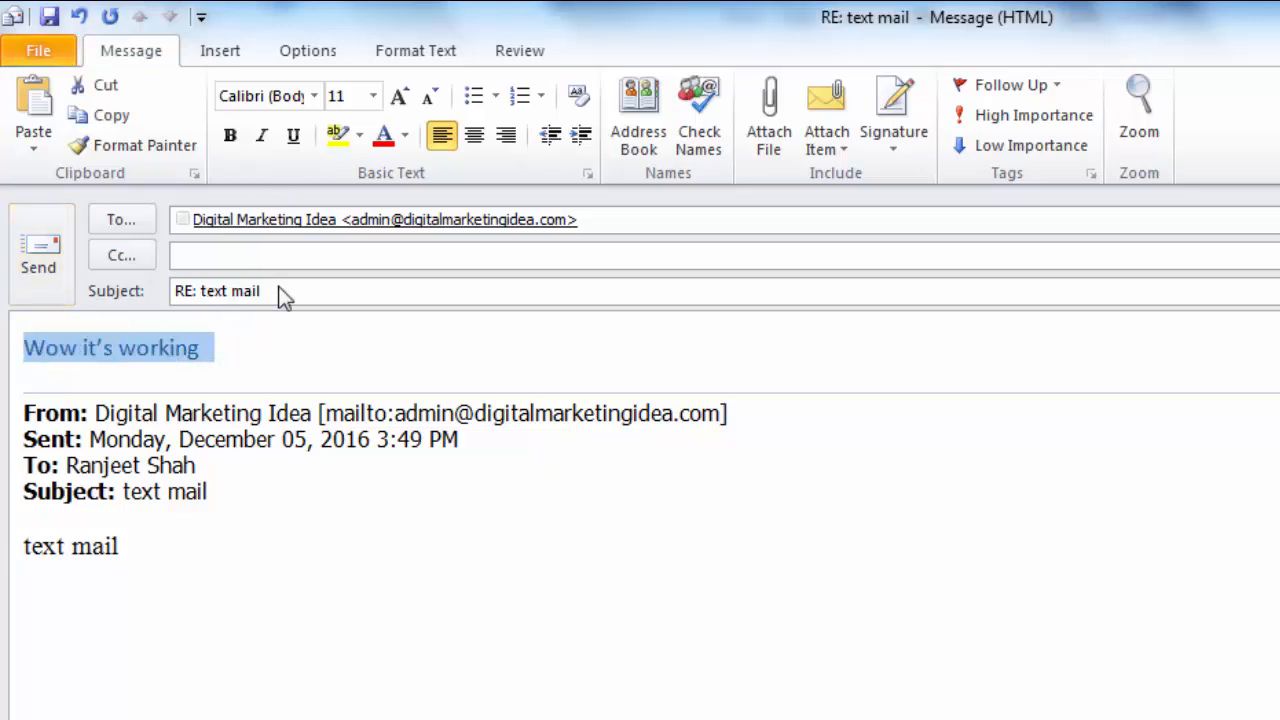
{"action": "left_click", "coordinate": [306, 294]}
{"action": "key", "text": "ctrl+a"}
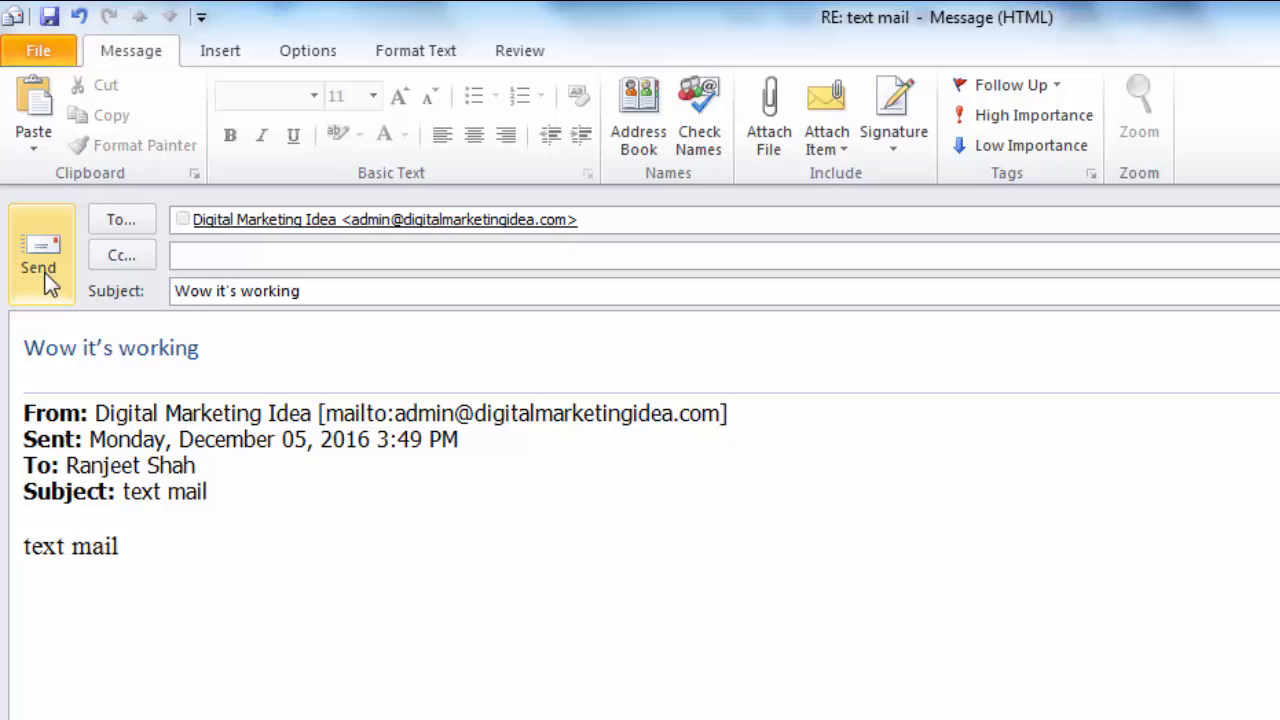
{"action": "left_click", "coordinate": [40, 262]}
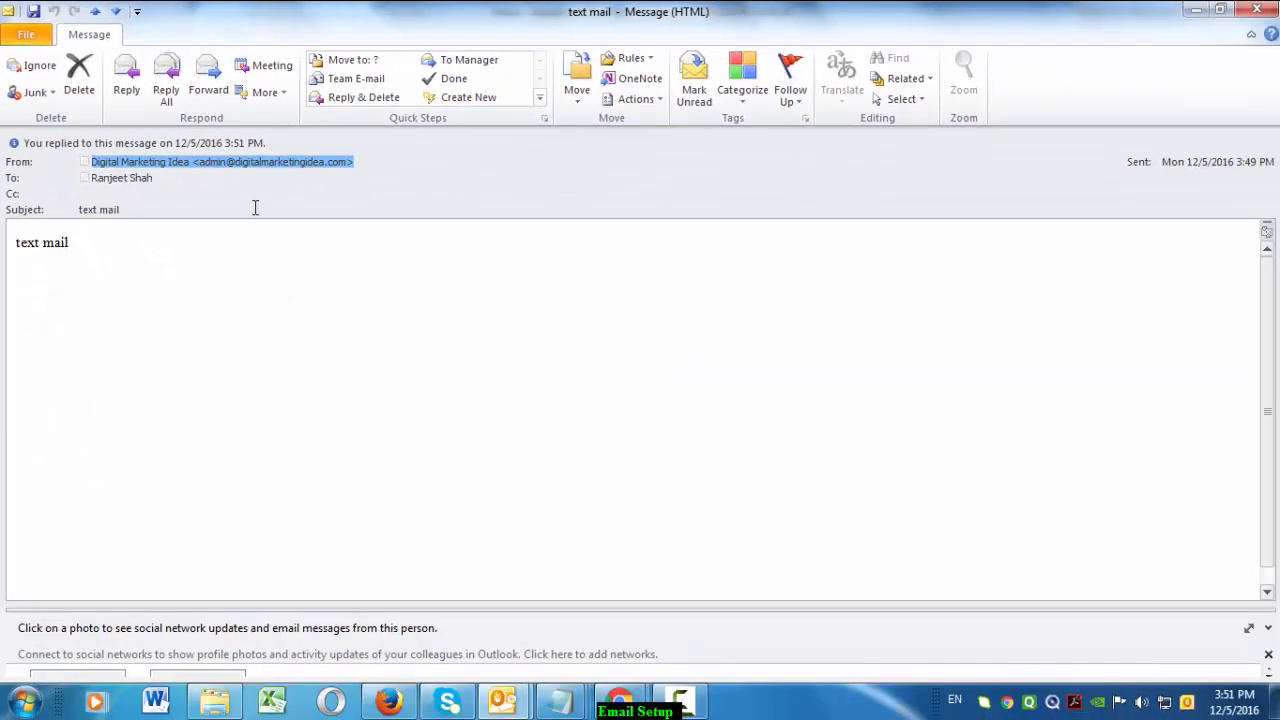
{"action": "left_click", "coordinate": [257, 193]}
{"action": "left_click", "coordinate": [197, 166]}
{"action": "left_click", "coordinate": [1256, 10]}
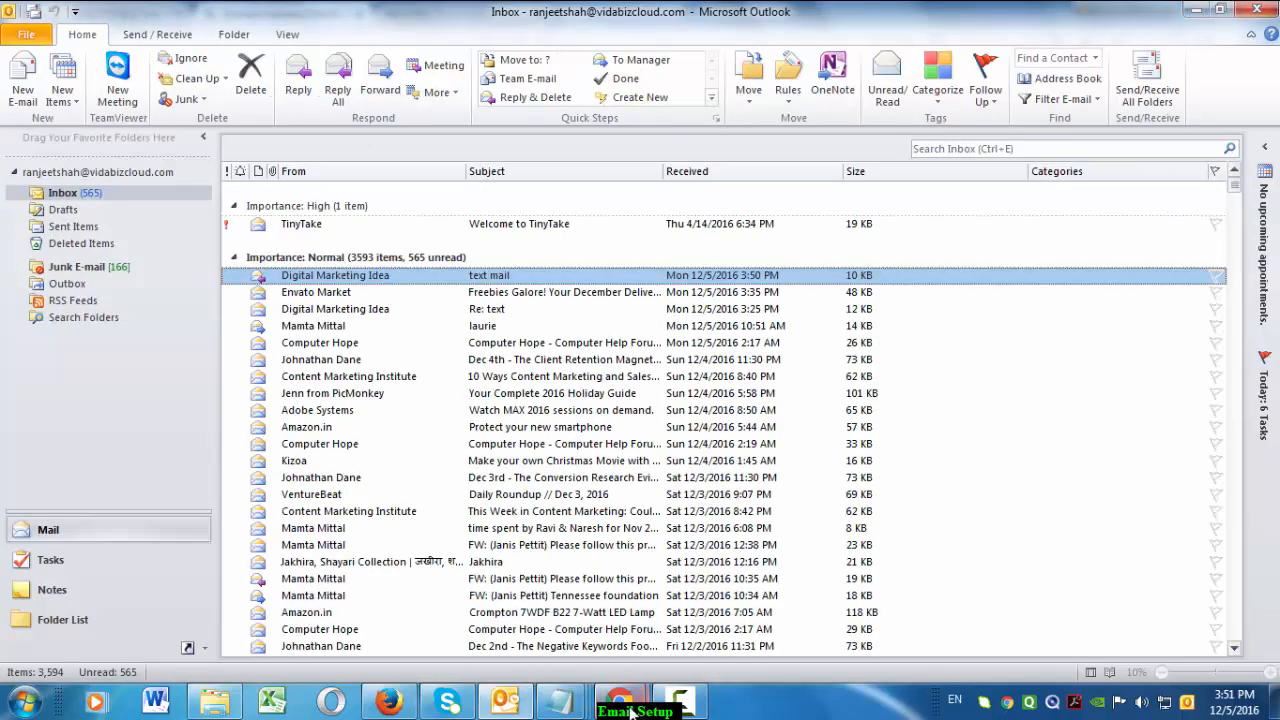
Open the 'Wow it's working' reply in the Horde Webmail inbox, then go back to Gmail
{"action": "mouse_move", "coordinate": [631, 712]}
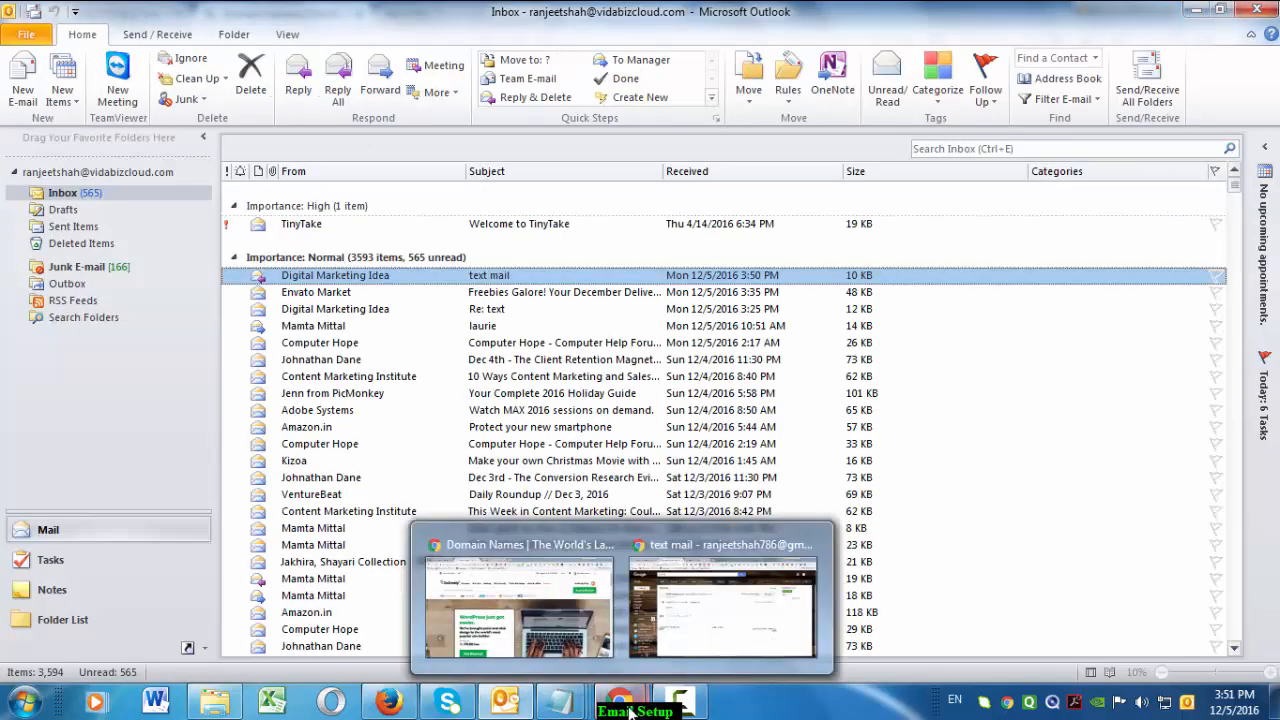
{"action": "left_click", "coordinate": [712, 610]}
{"action": "left_click", "coordinate": [86, 241]}
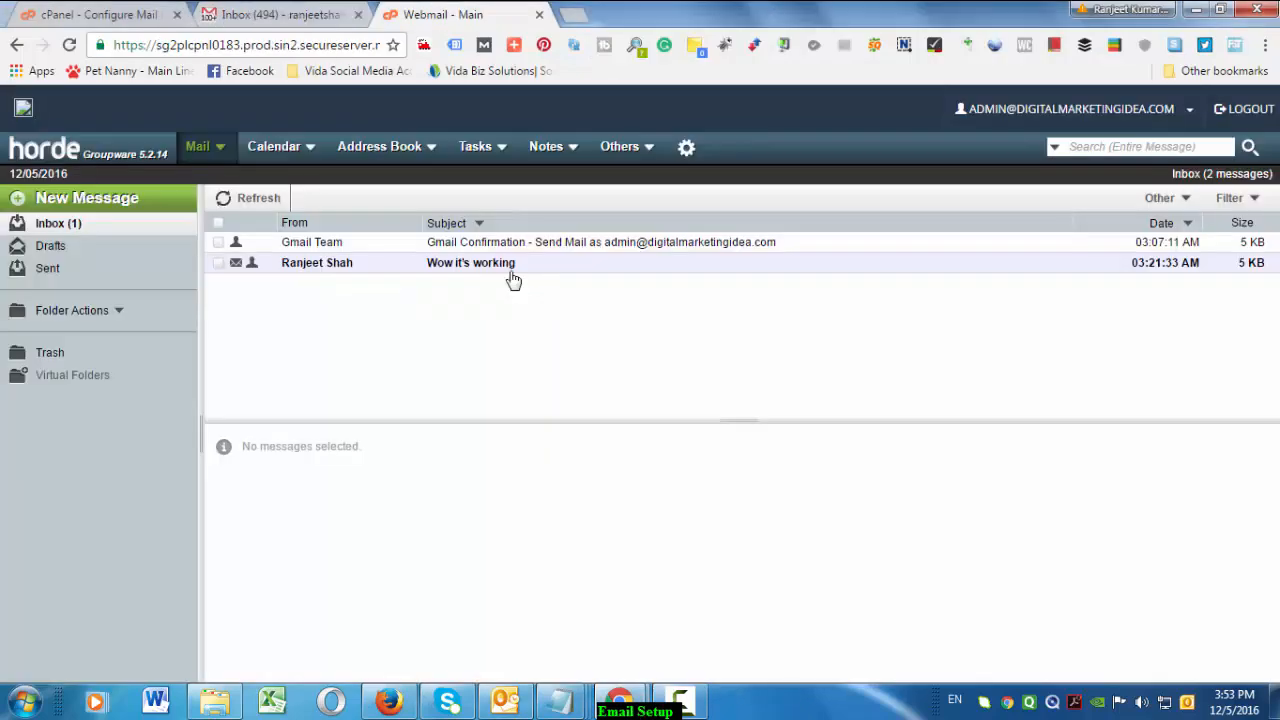
{"action": "left_click", "coordinate": [511, 273]}
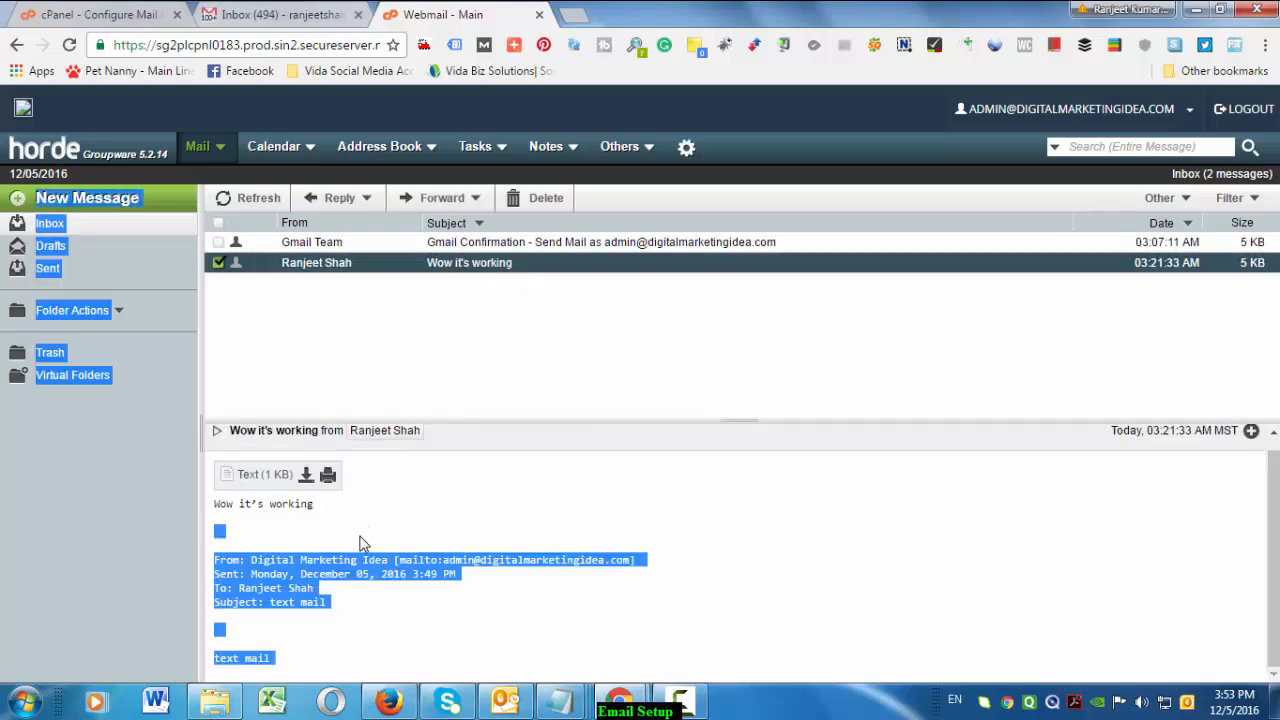
{"action": "left_click", "coordinate": [343, 14]}
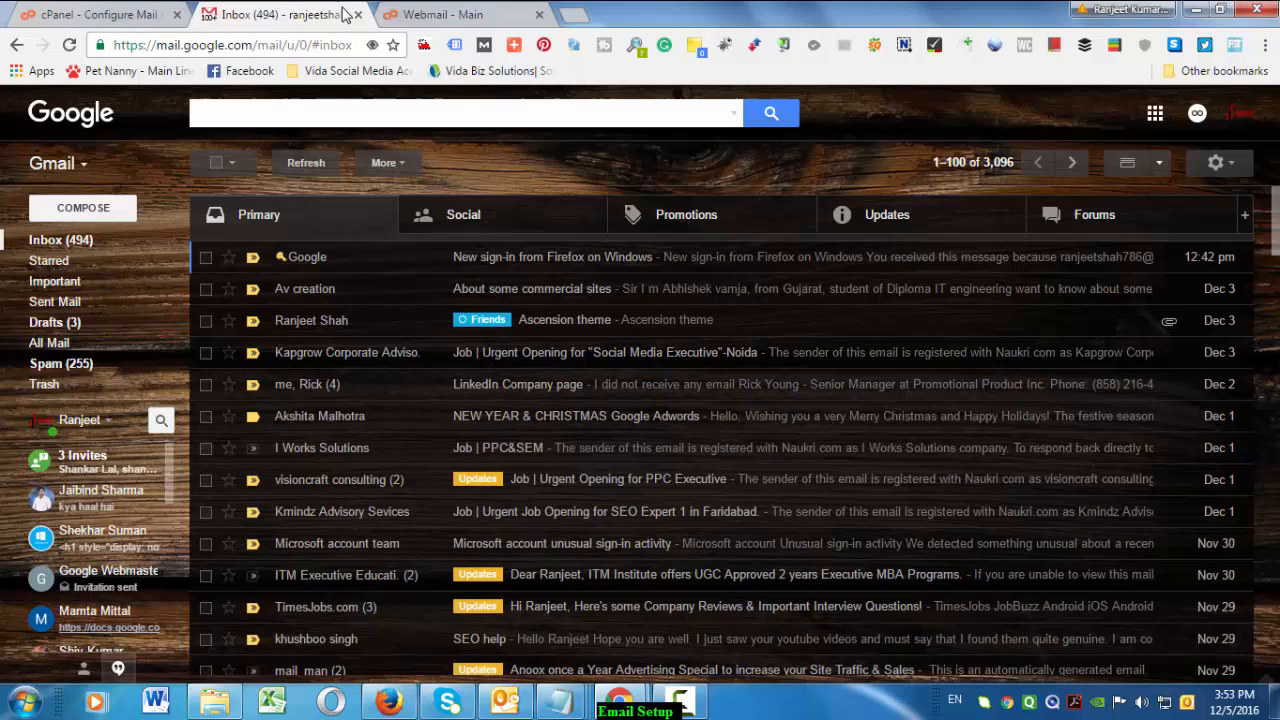
Check the Gmail Spam folder and Inbox for the incoming reply
{"action": "left_click", "coordinate": [82, 244]}
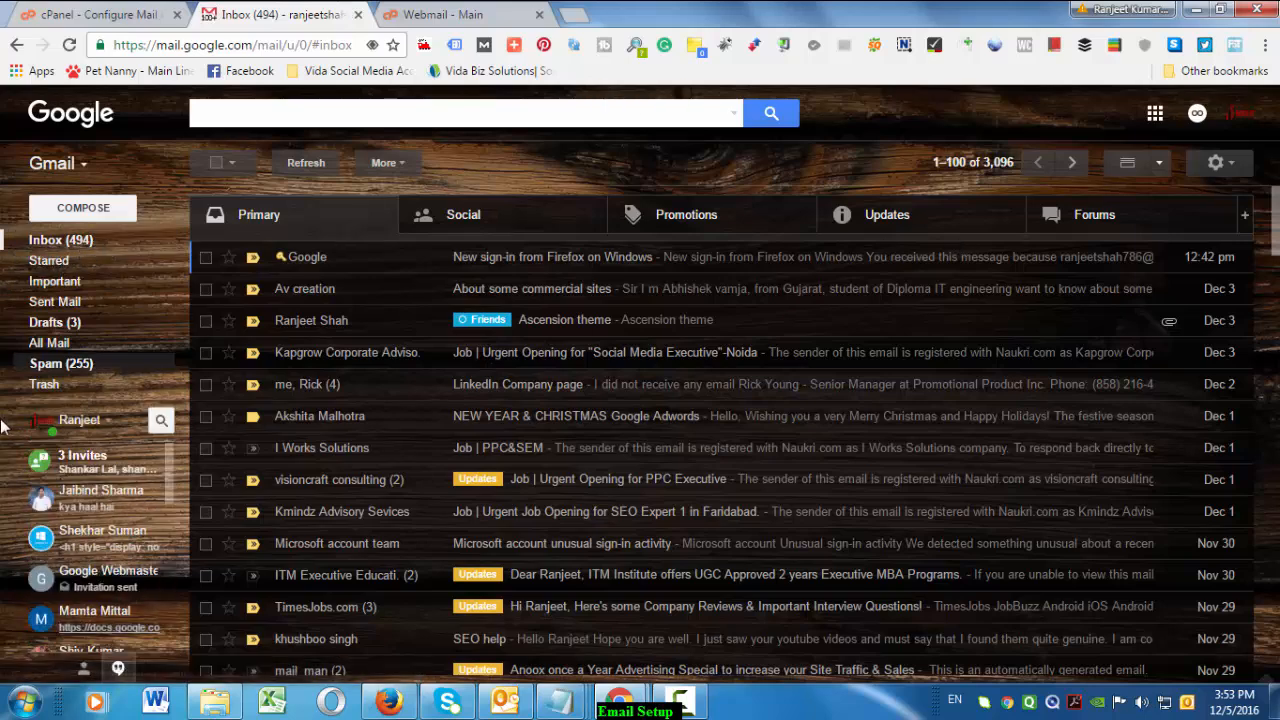
{"action": "left_click", "coordinate": [85, 366]}
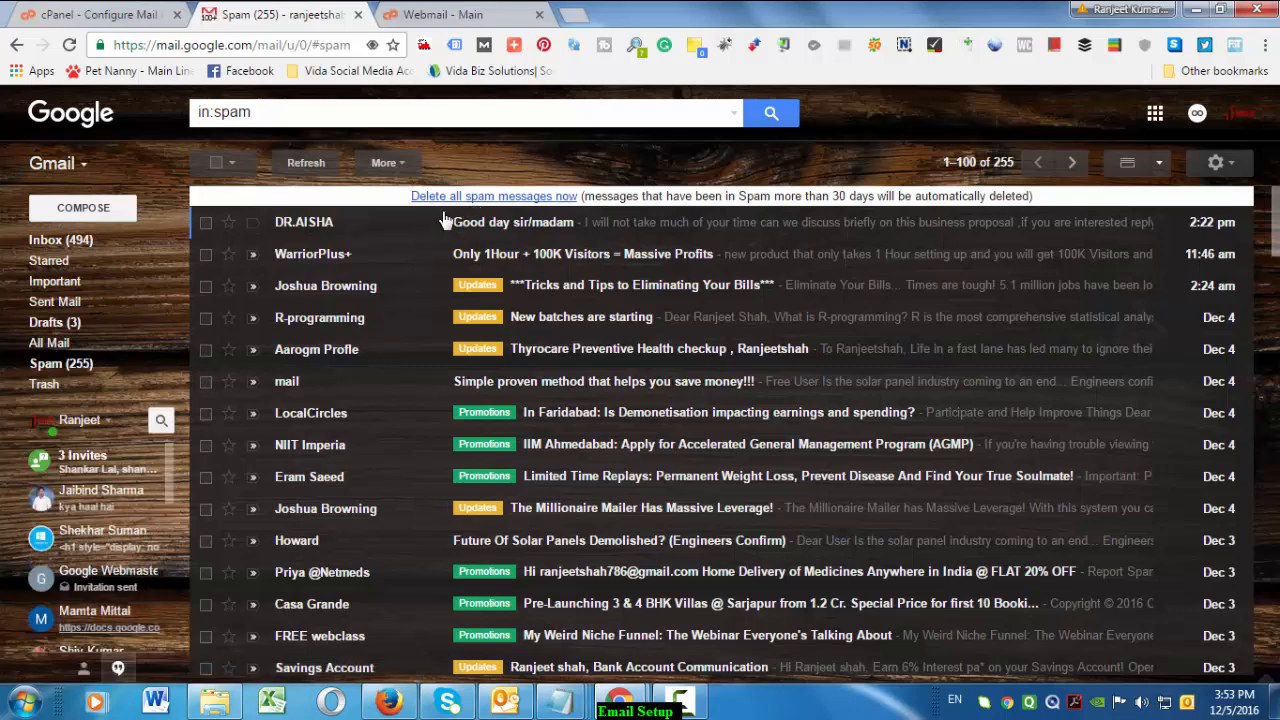
{"action": "left_click", "coordinate": [99, 369]}
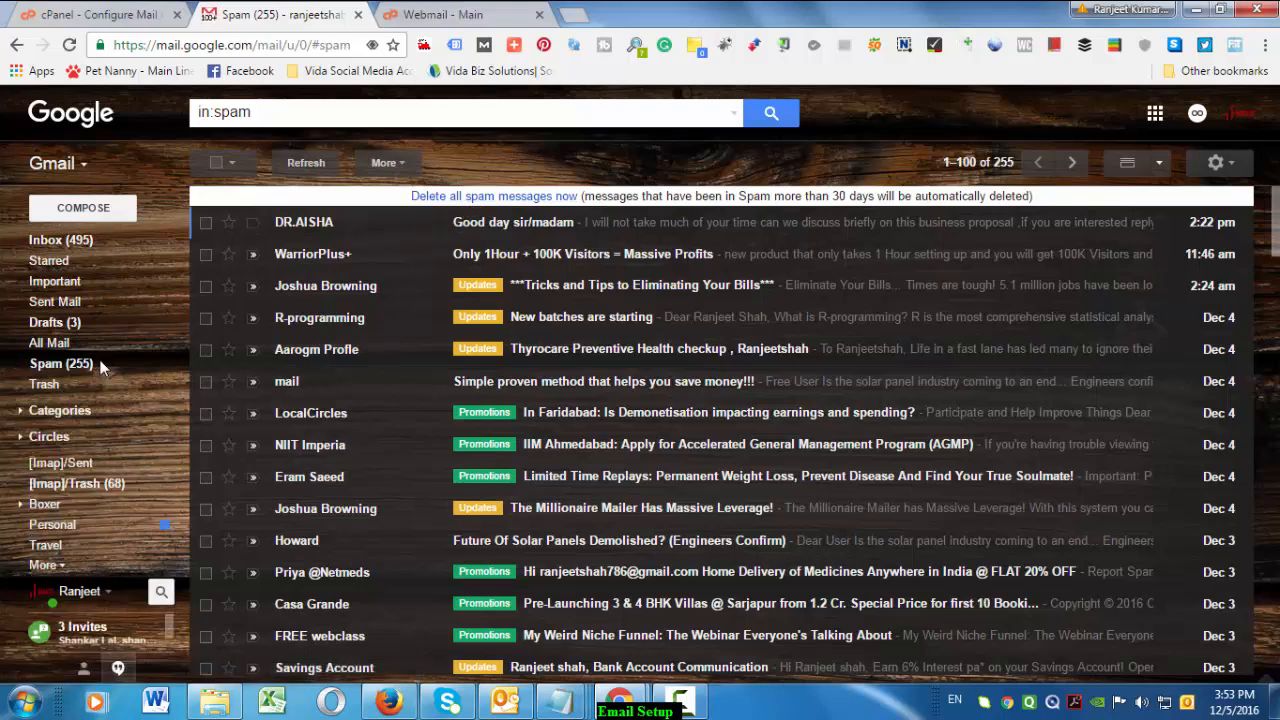
{"action": "left_click", "coordinate": [82, 242]}
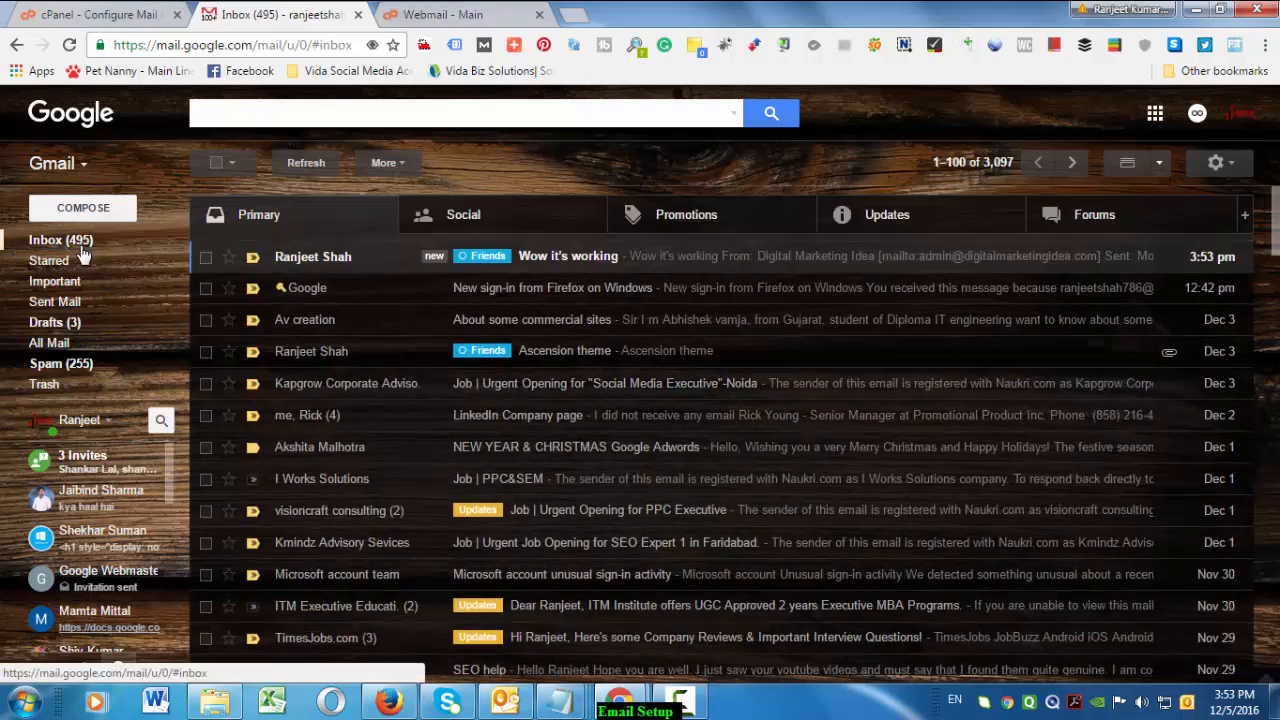
{"action": "left_click", "coordinate": [476, 16]}
{"action": "left_click", "coordinate": [270, 14]}
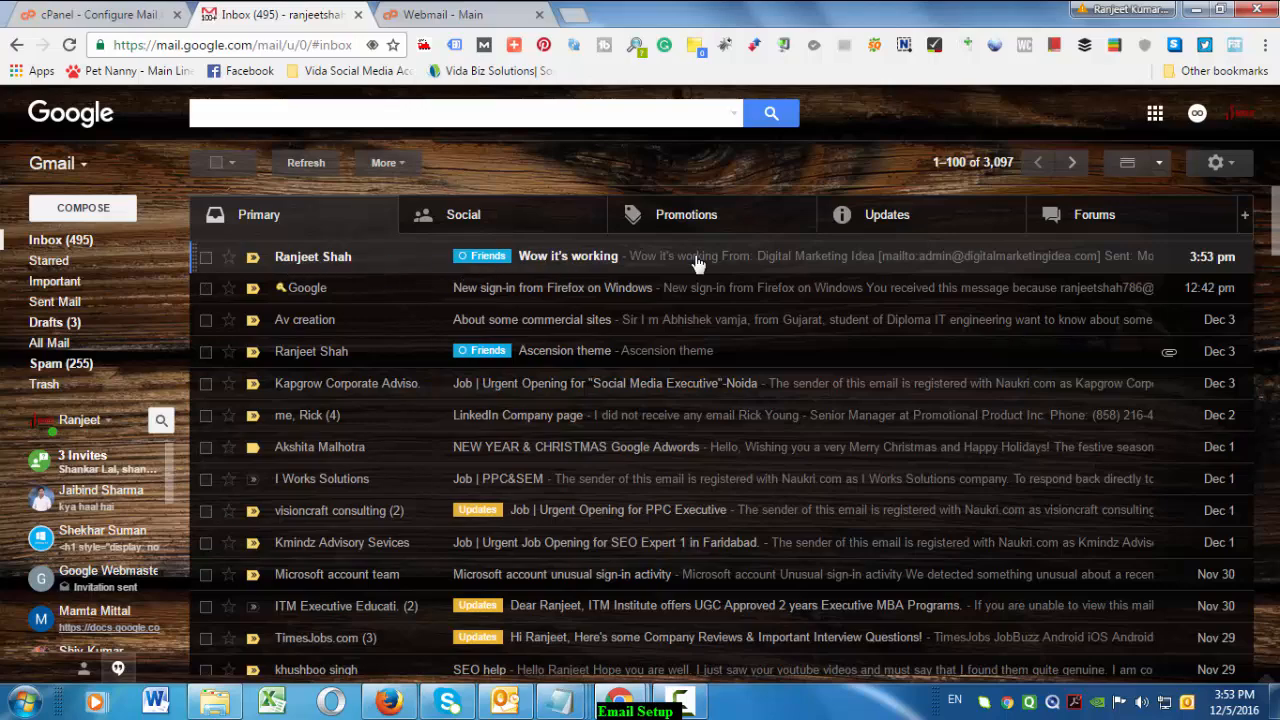
Open the 'Wow it's working' reply and inspect its relaying server and body text
{"action": "left_click", "coordinate": [561, 258]}
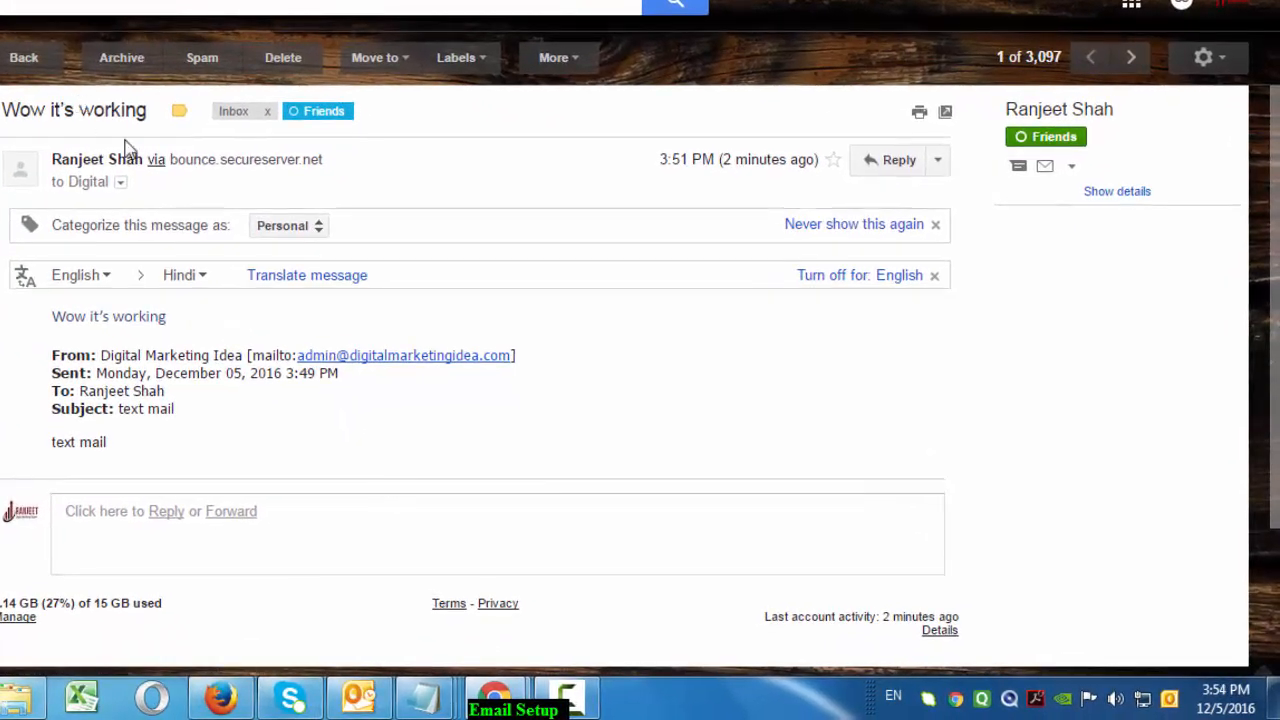
{"action": "left_click_drag", "start_coordinate": [234, 165], "coordinate": [375, 170]}
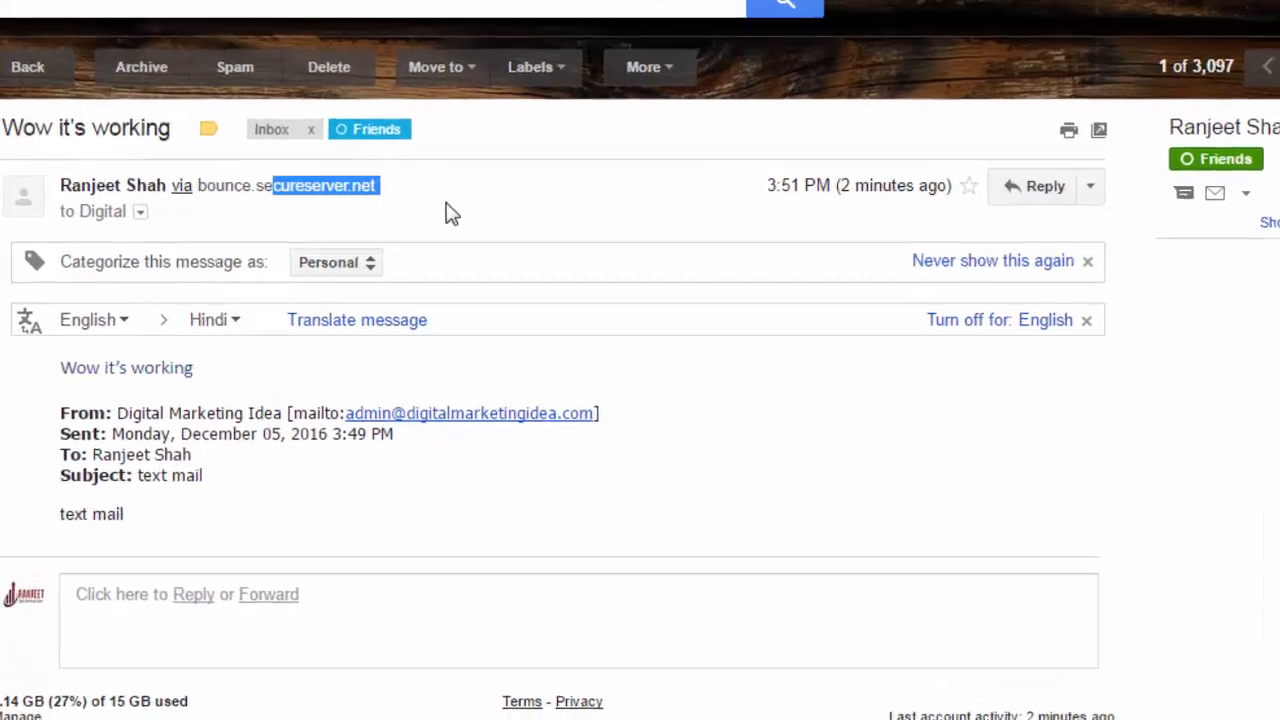
{"action": "left_click", "coordinate": [381, 172]}
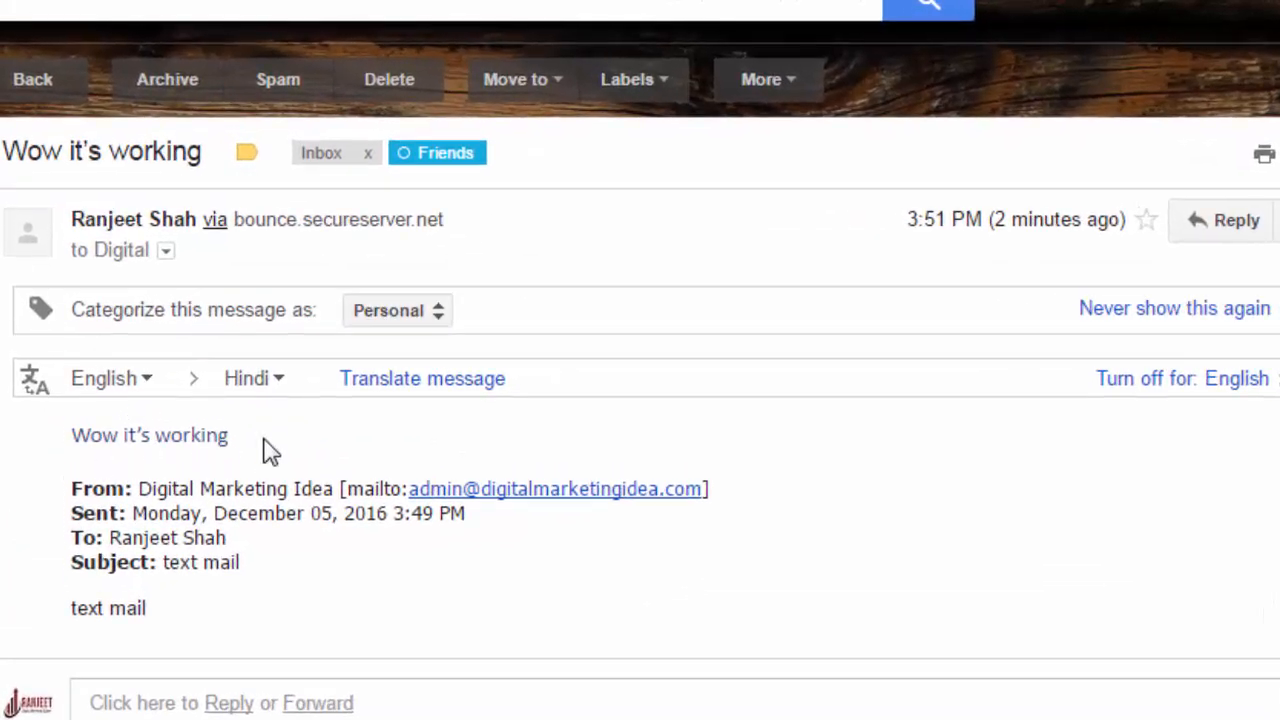
{"action": "left_click_drag", "start_coordinate": [350, 436], "coordinate": [123, 436]}
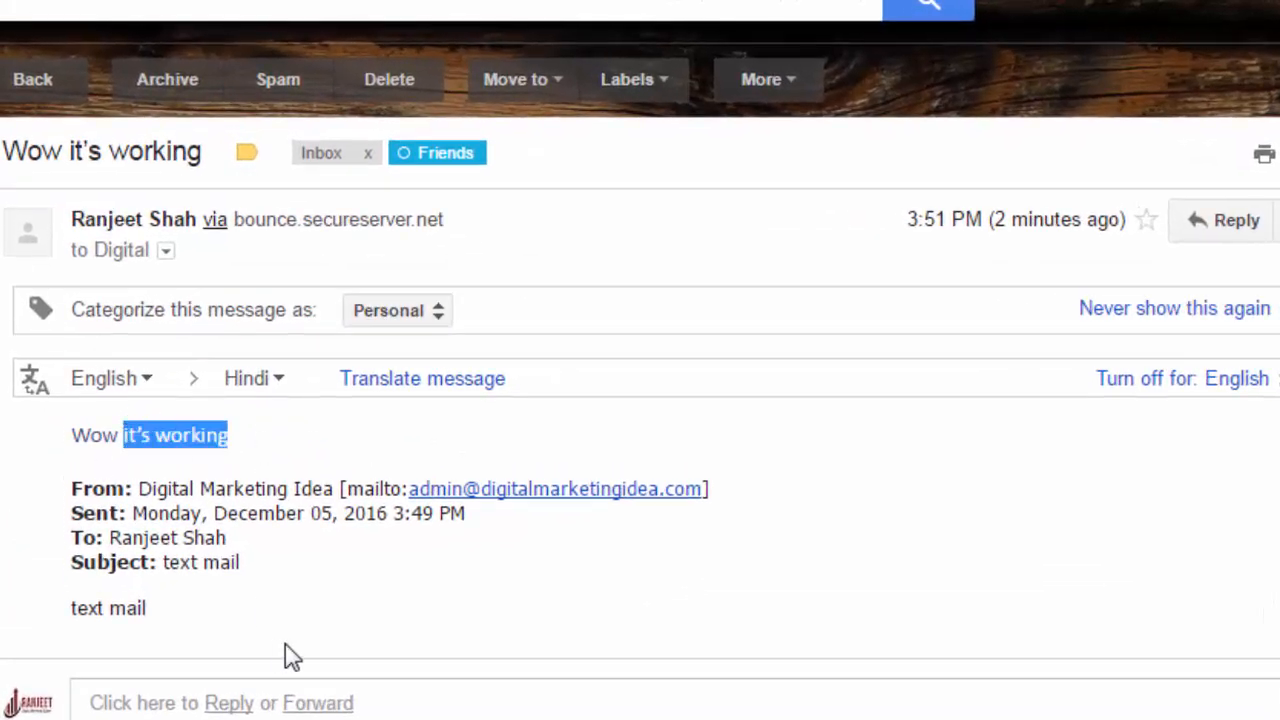
{"action": "scroll", "coordinate": [405, 700], "scroll_direction": "down", "scroll_amount": 3}
{"action": "scroll", "coordinate": [400, 700], "scroll_direction": "up", "scroll_amount": 3}
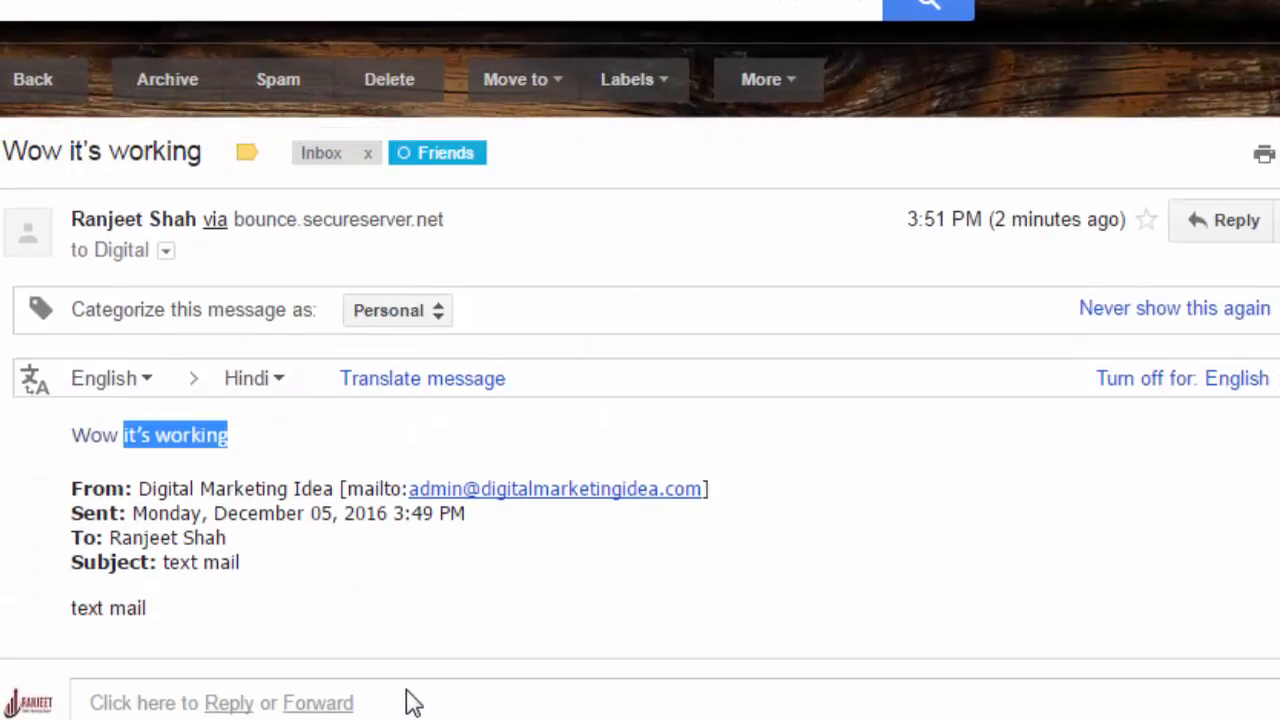